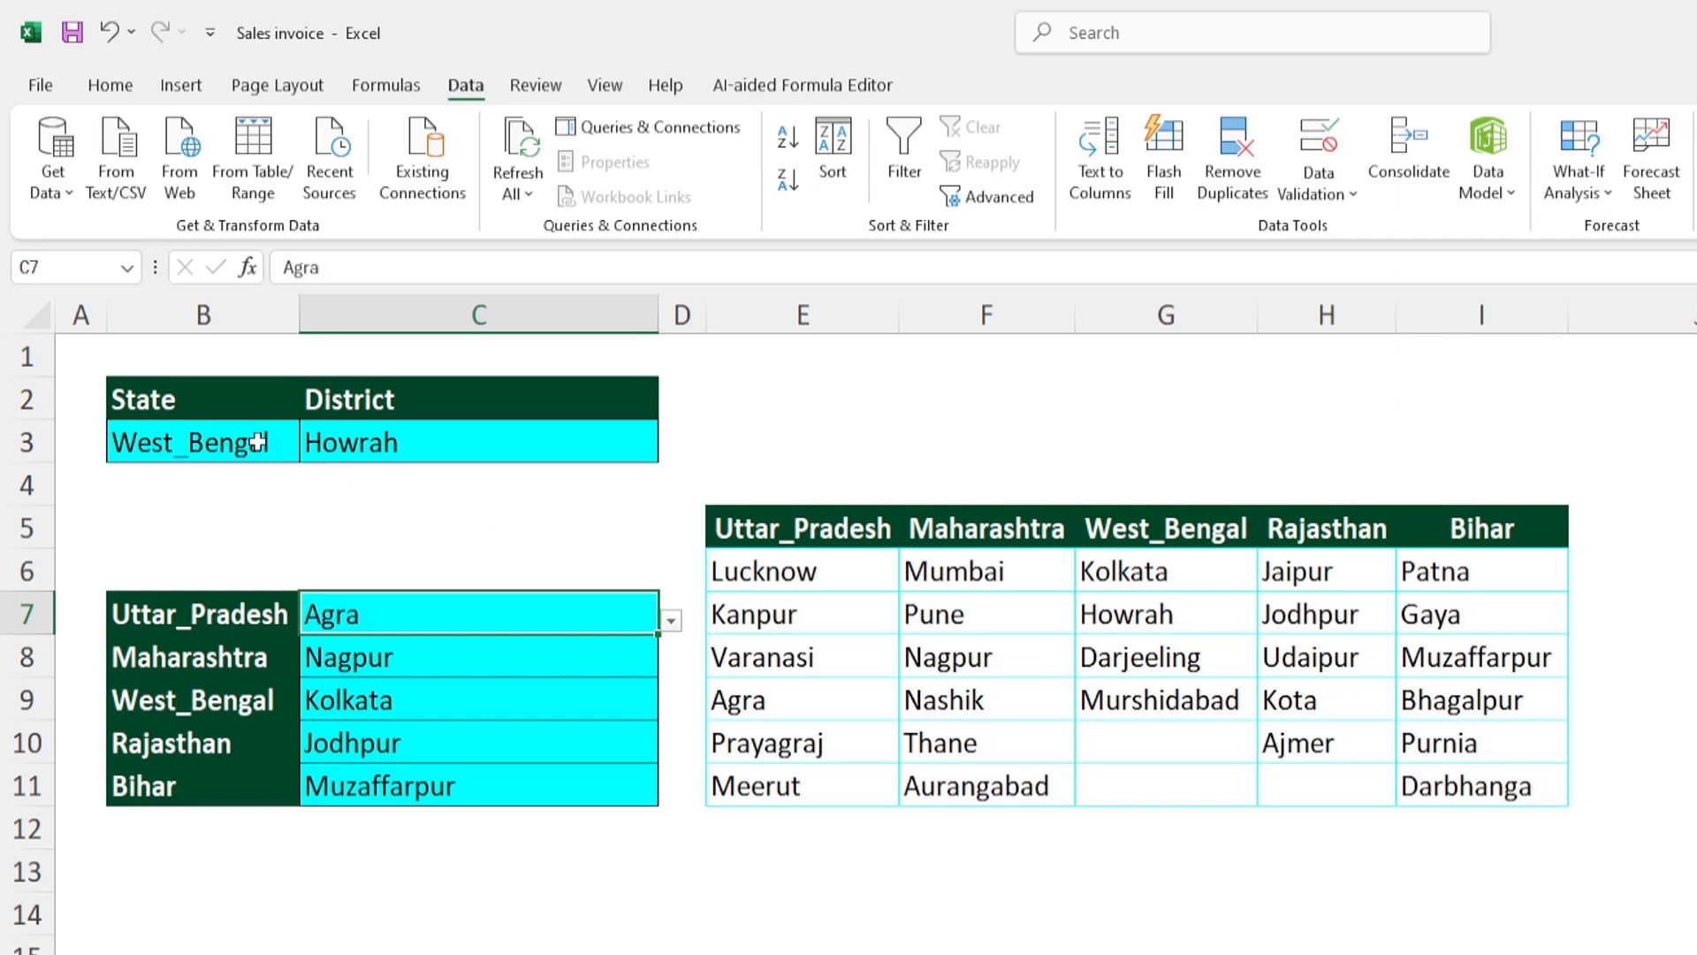
- Choose Bihar as the state in B3 and display the district choices offered in C3
click(261, 451)
click(309, 451)
click(228, 570)
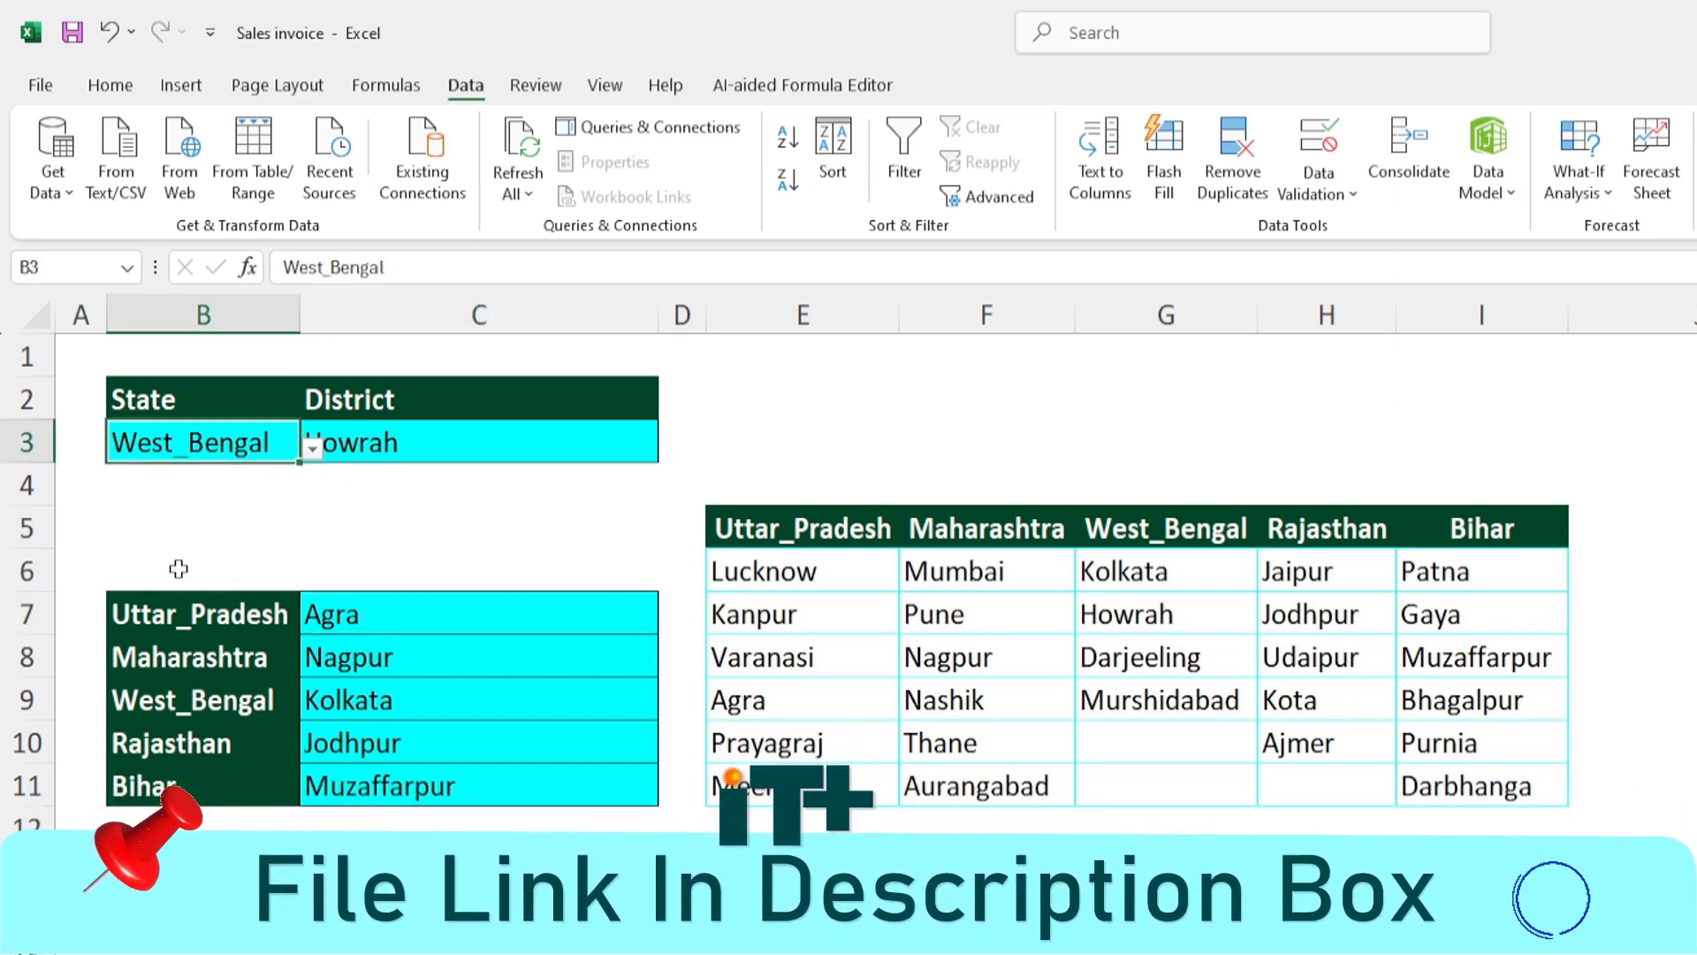
click(618, 450)
click(671, 451)
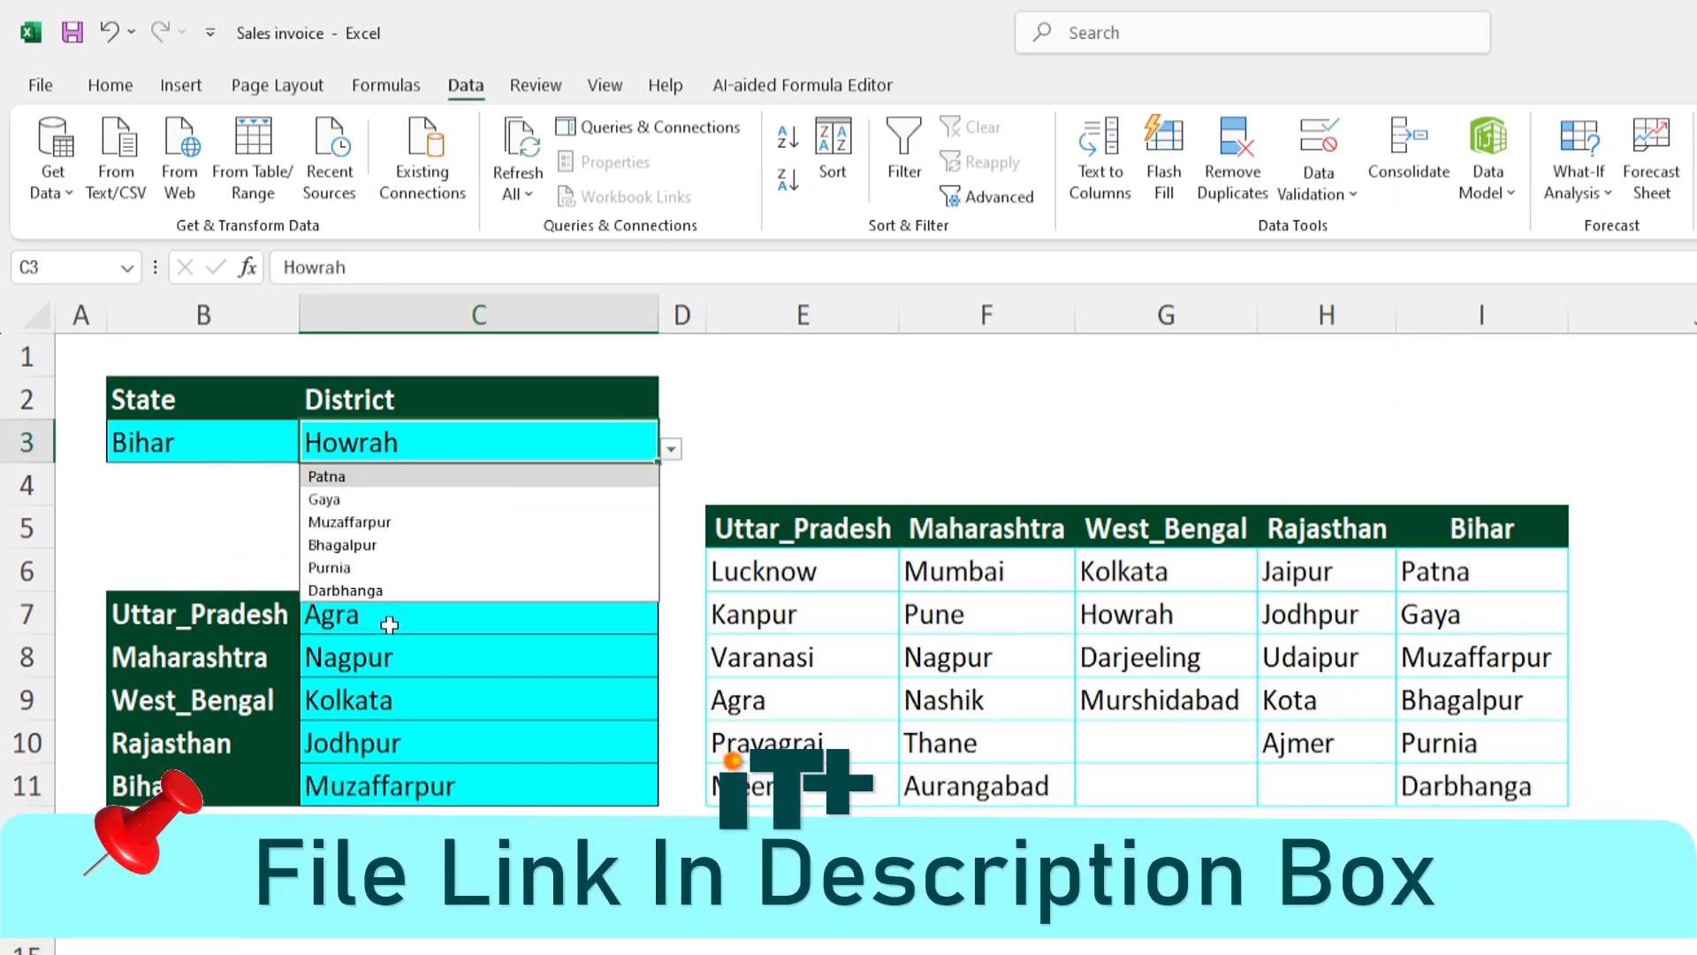
- Switch the state in B3 to Uttar_Pradesh and display the district choices offered in C3
click(282, 442)
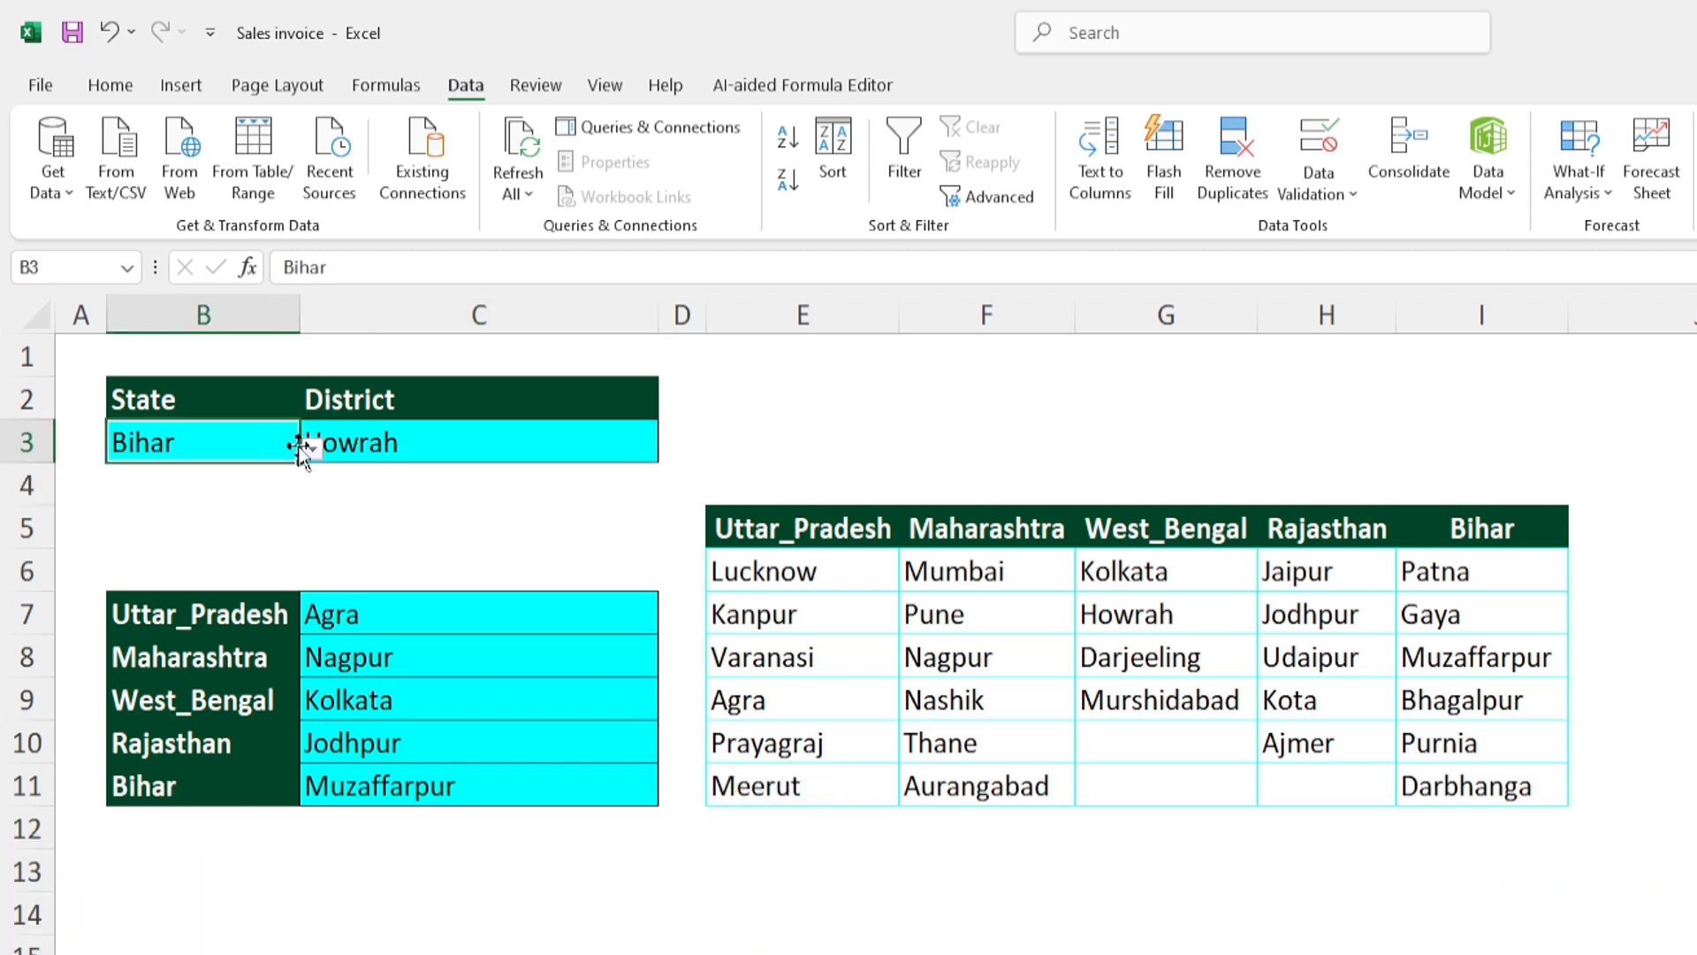
click(314, 449)
click(211, 478)
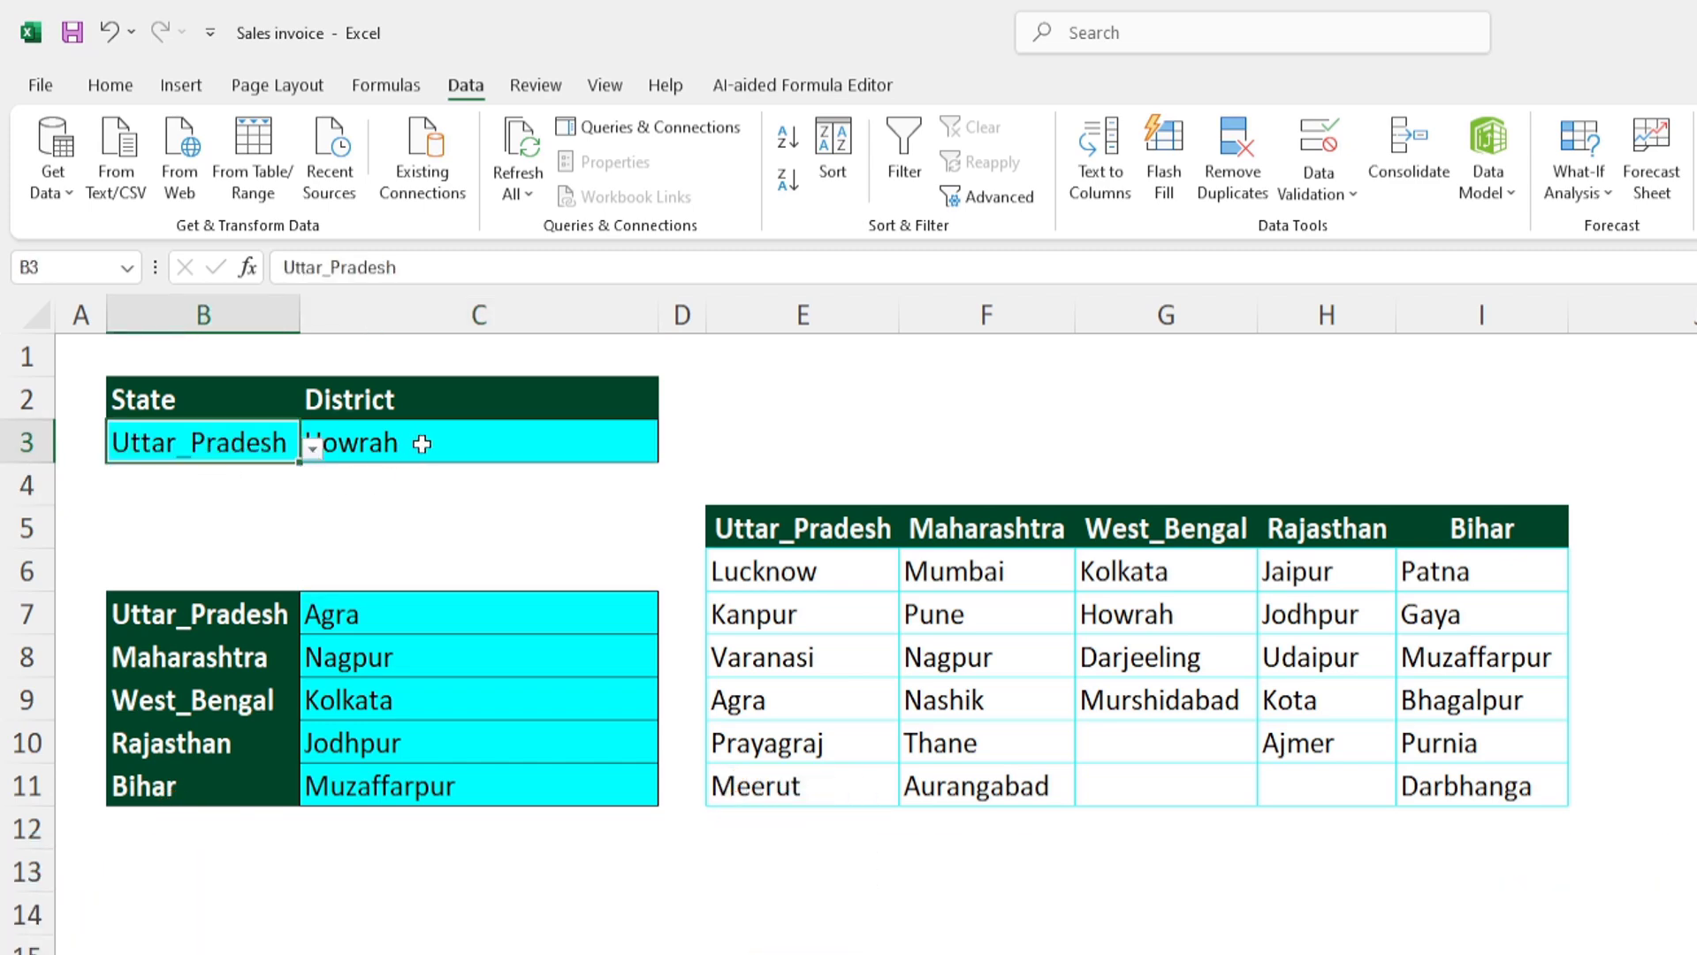
click(442, 442)
click(671, 449)
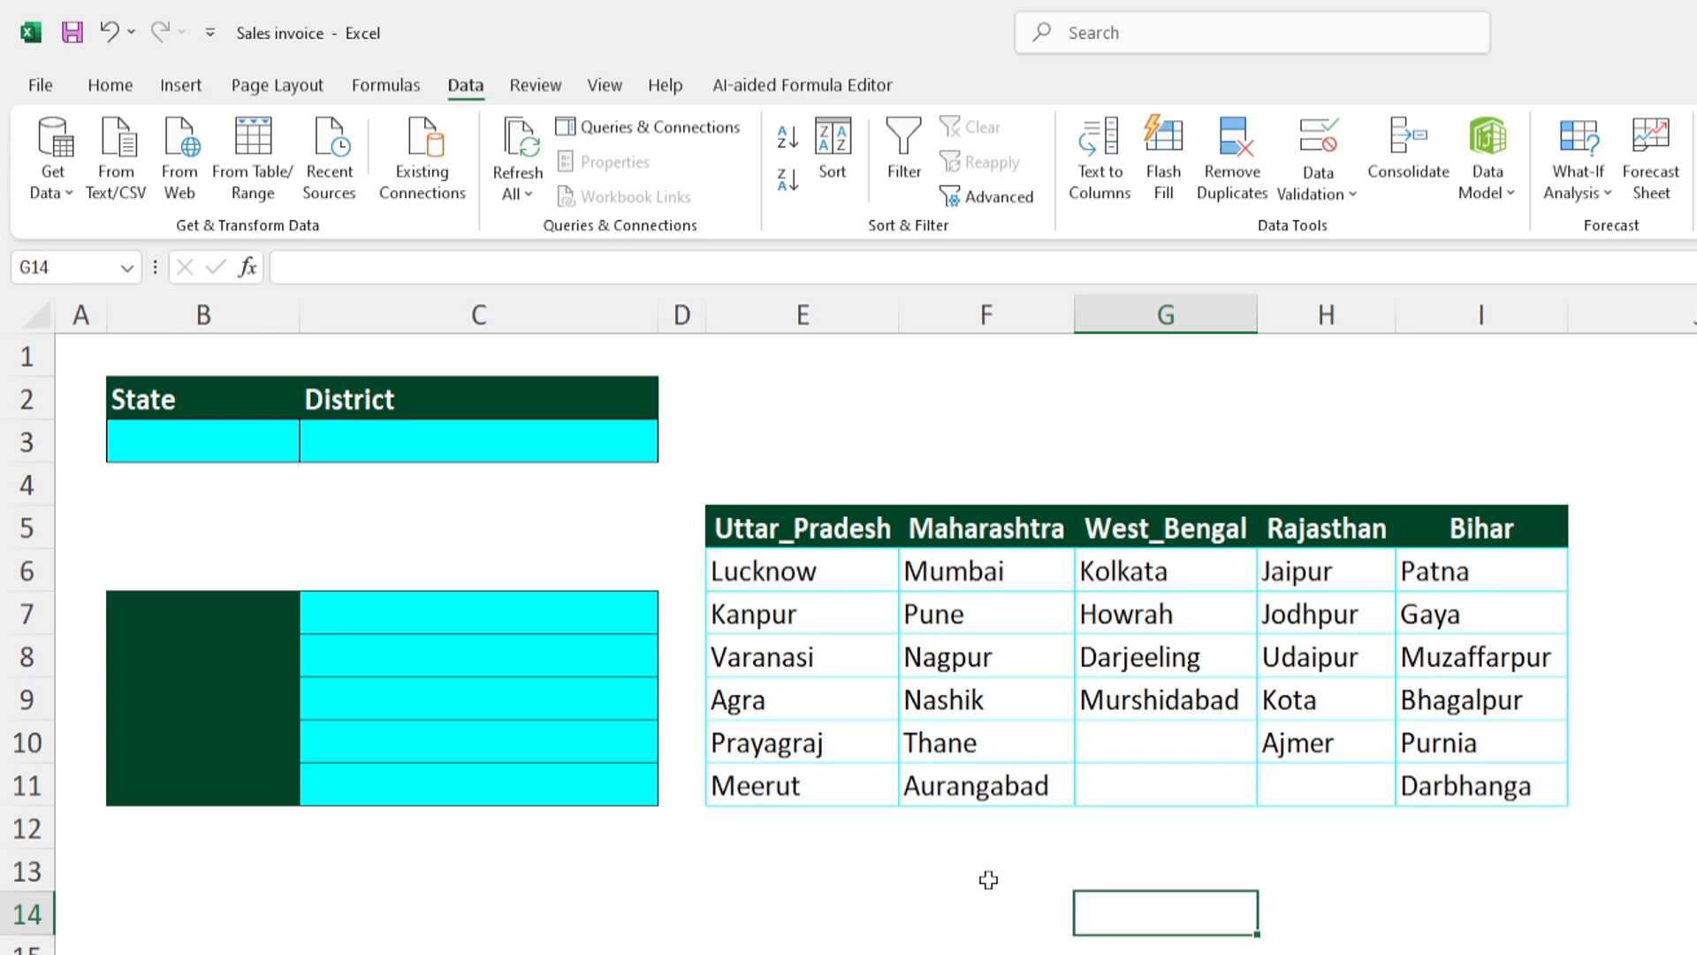
click(782, 529)
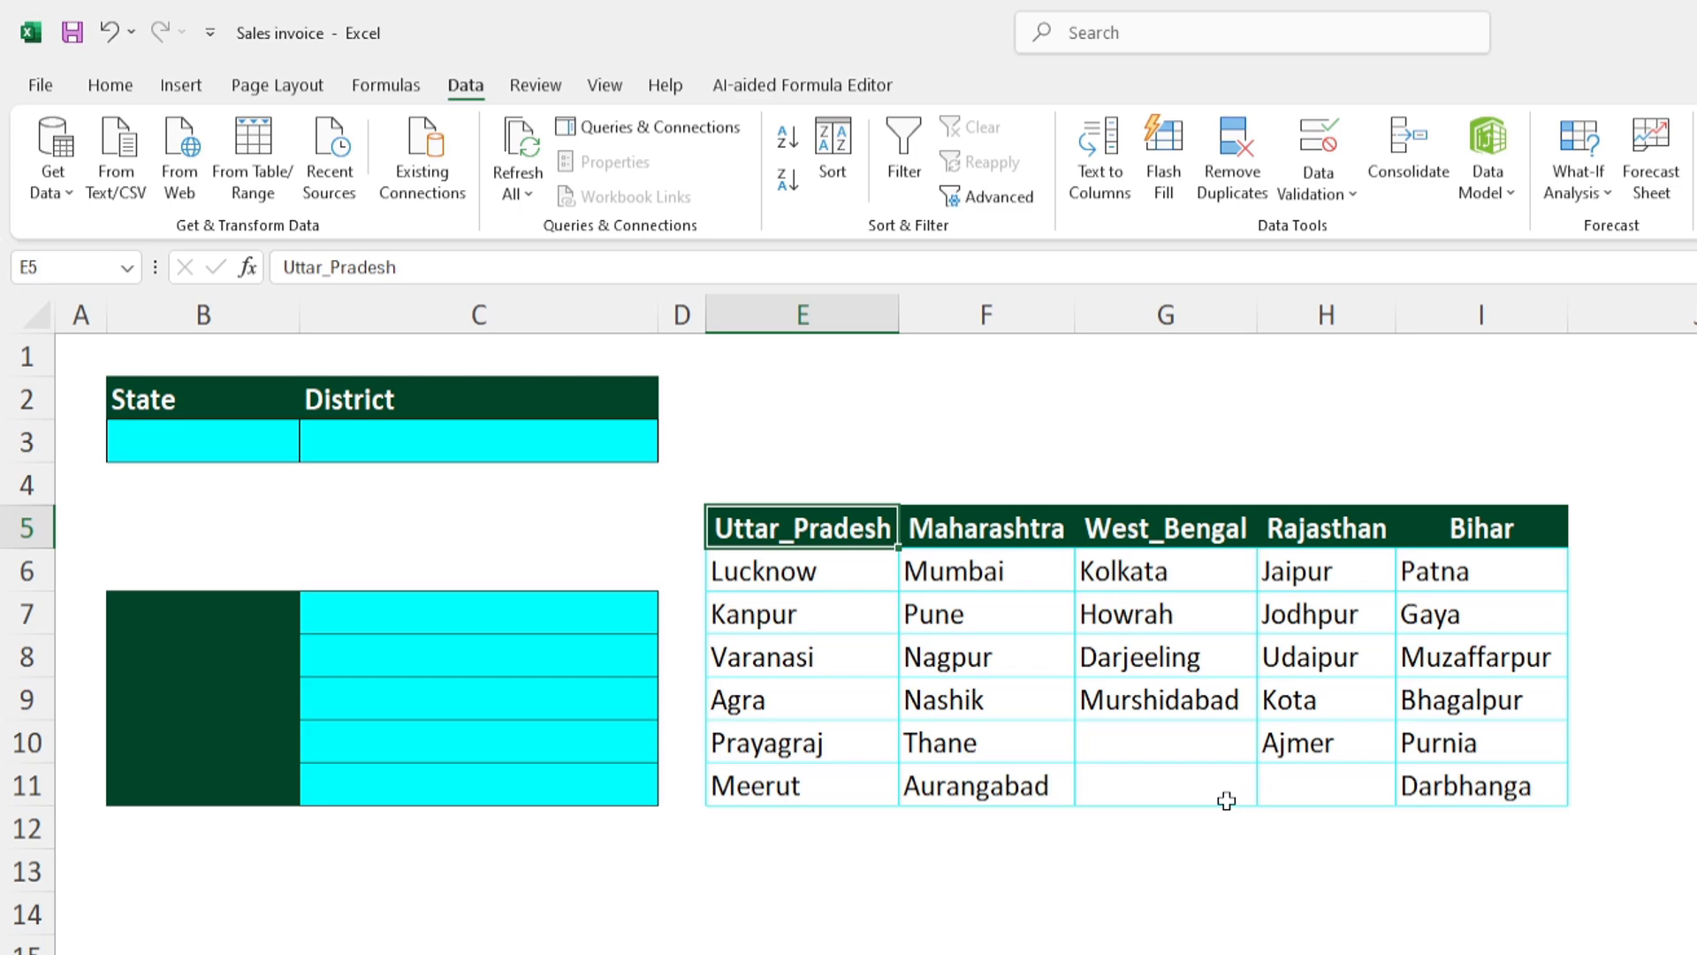
click(1121, 880)
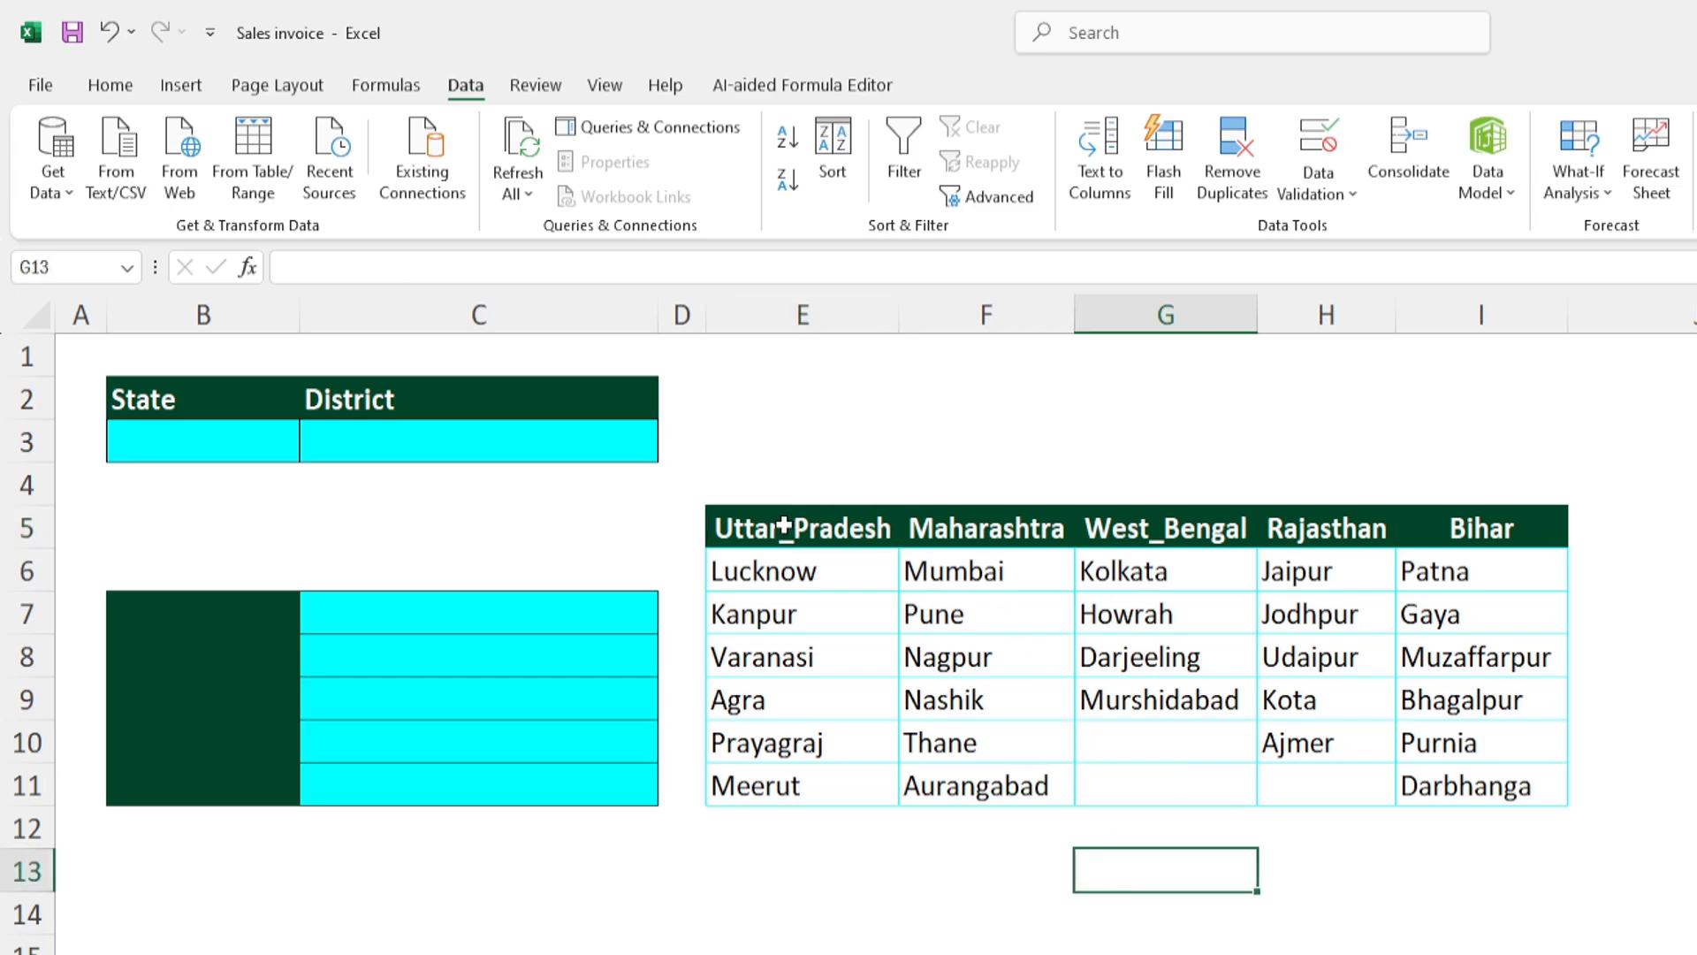
drag(784, 528, 1481, 527)
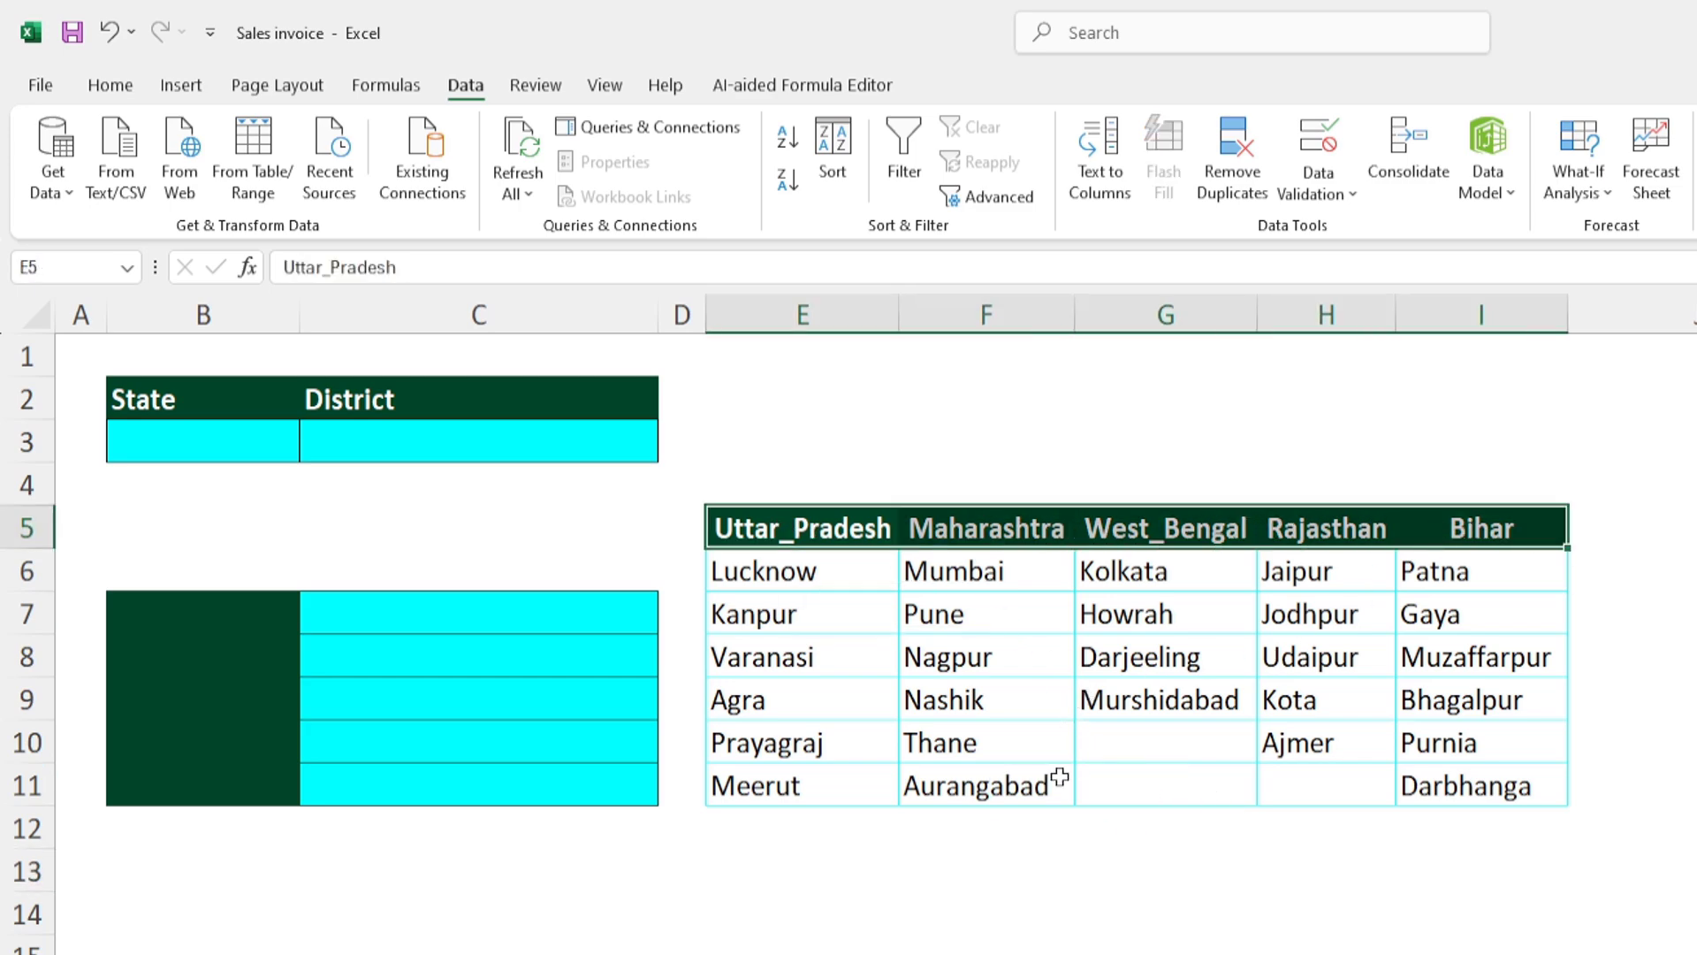
click(1050, 875)
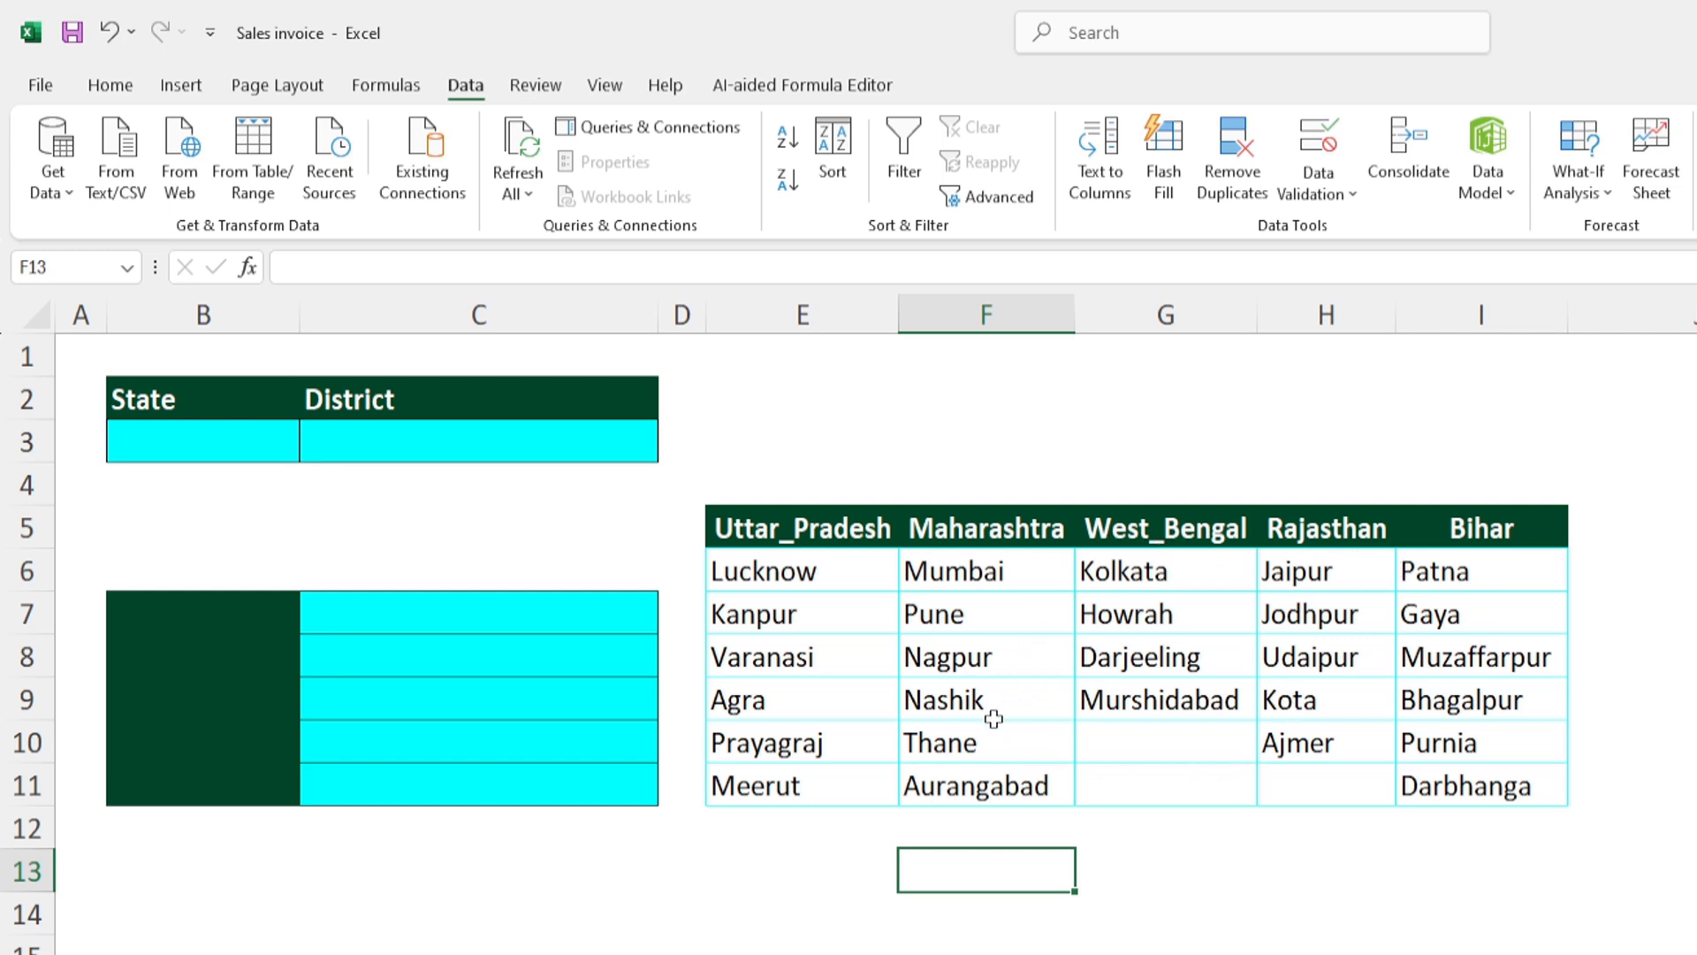
- Add a List data validation to the State cell B3 with the header row =$E$5:$I$5 as its source
click(225, 441)
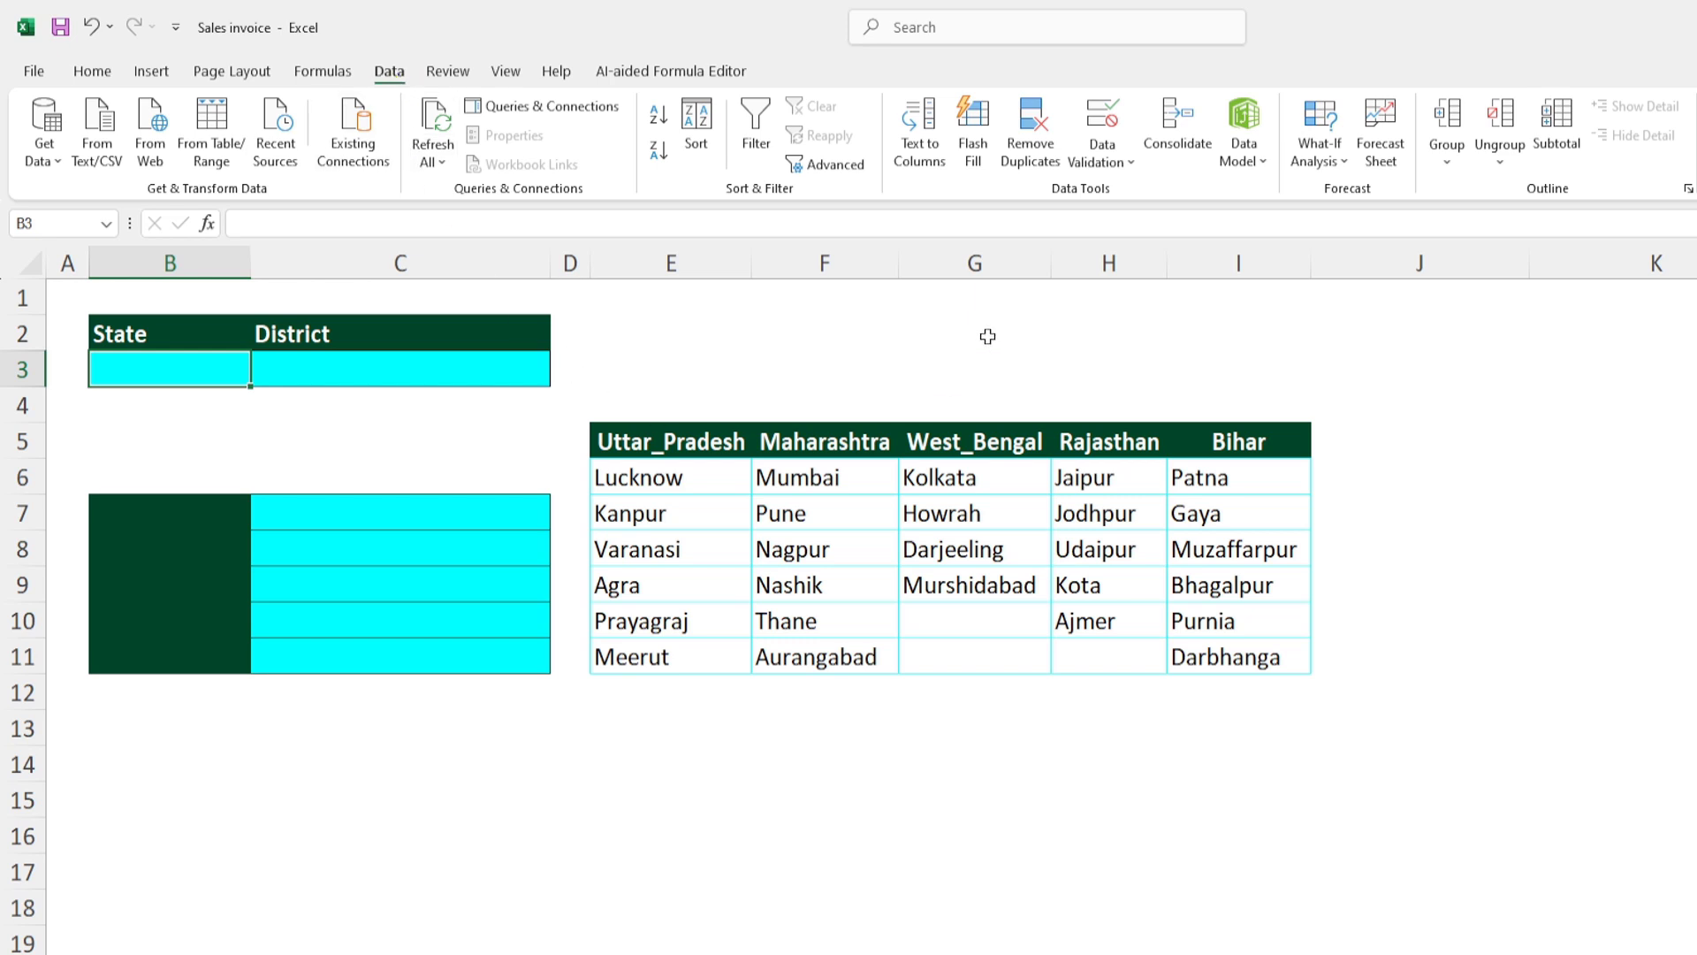
click(1105, 122)
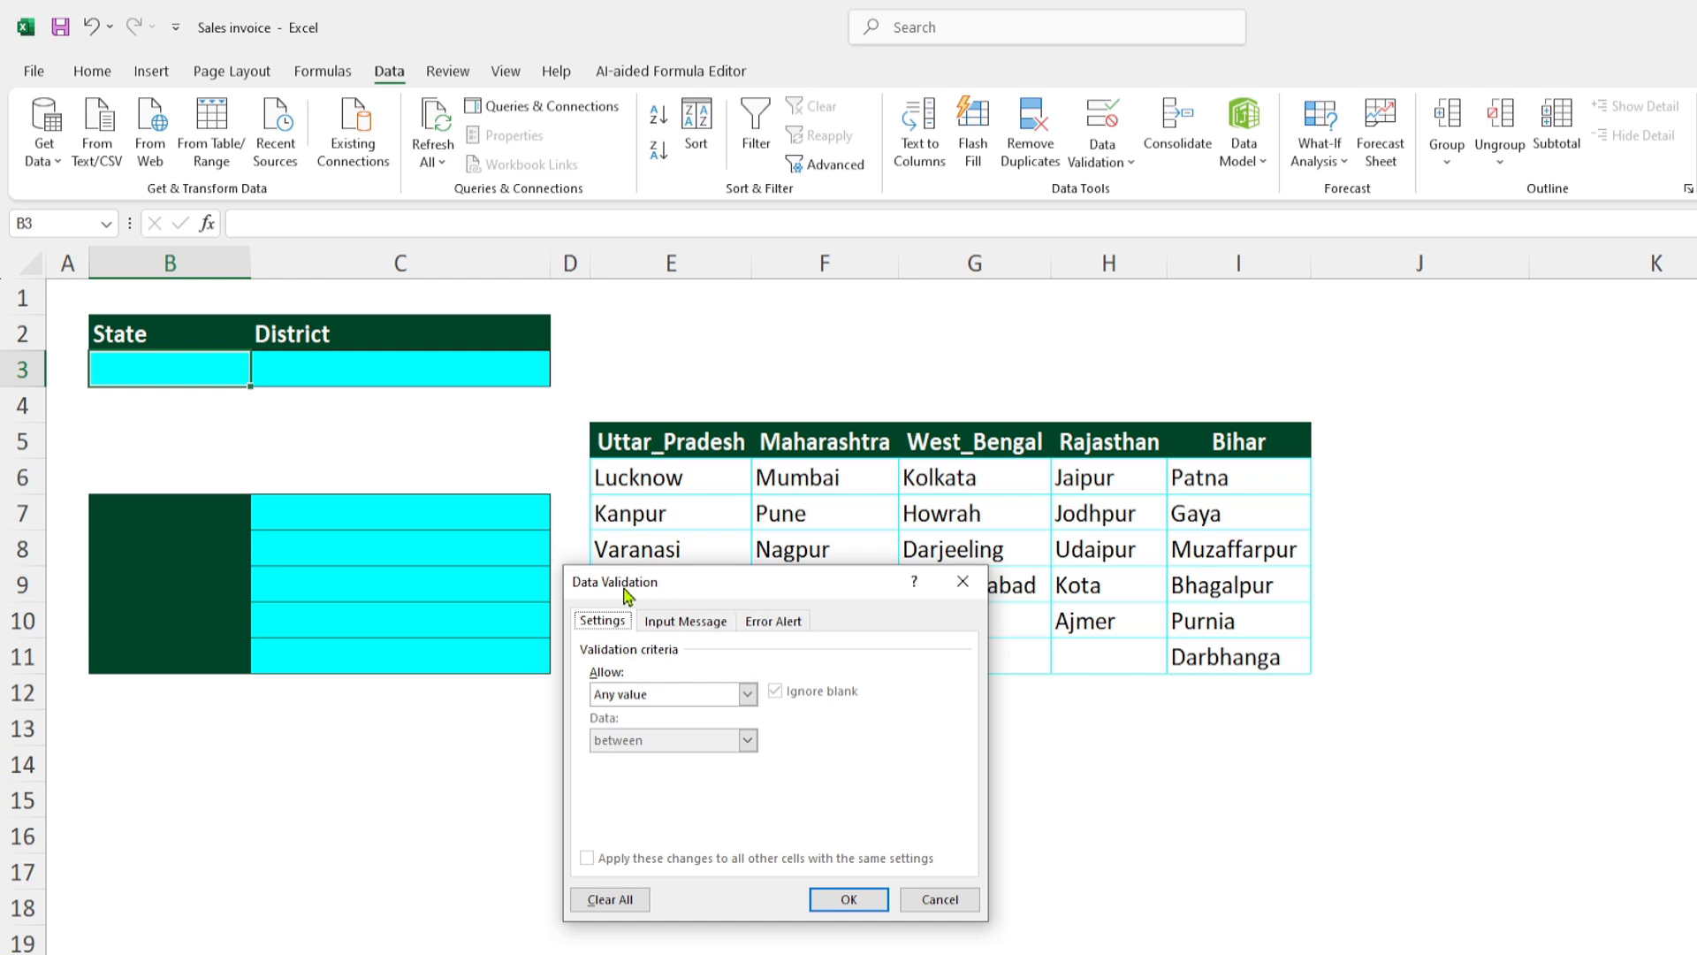
drag(742, 586, 744, 504)
click(750, 613)
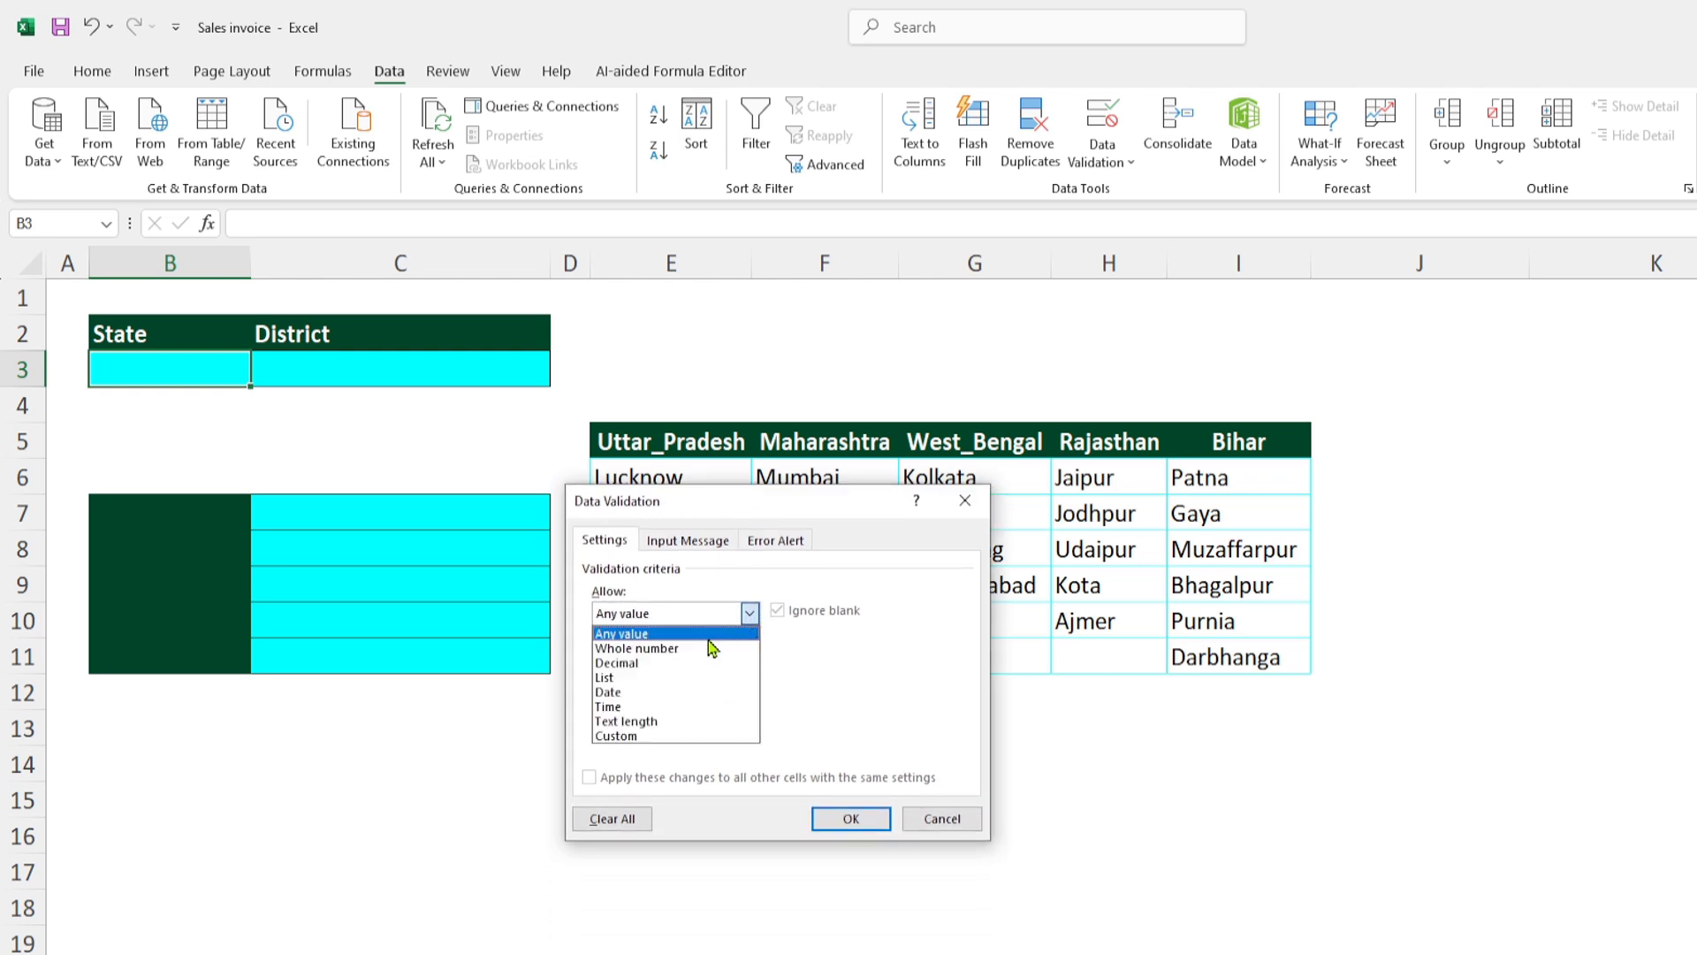
click(649, 678)
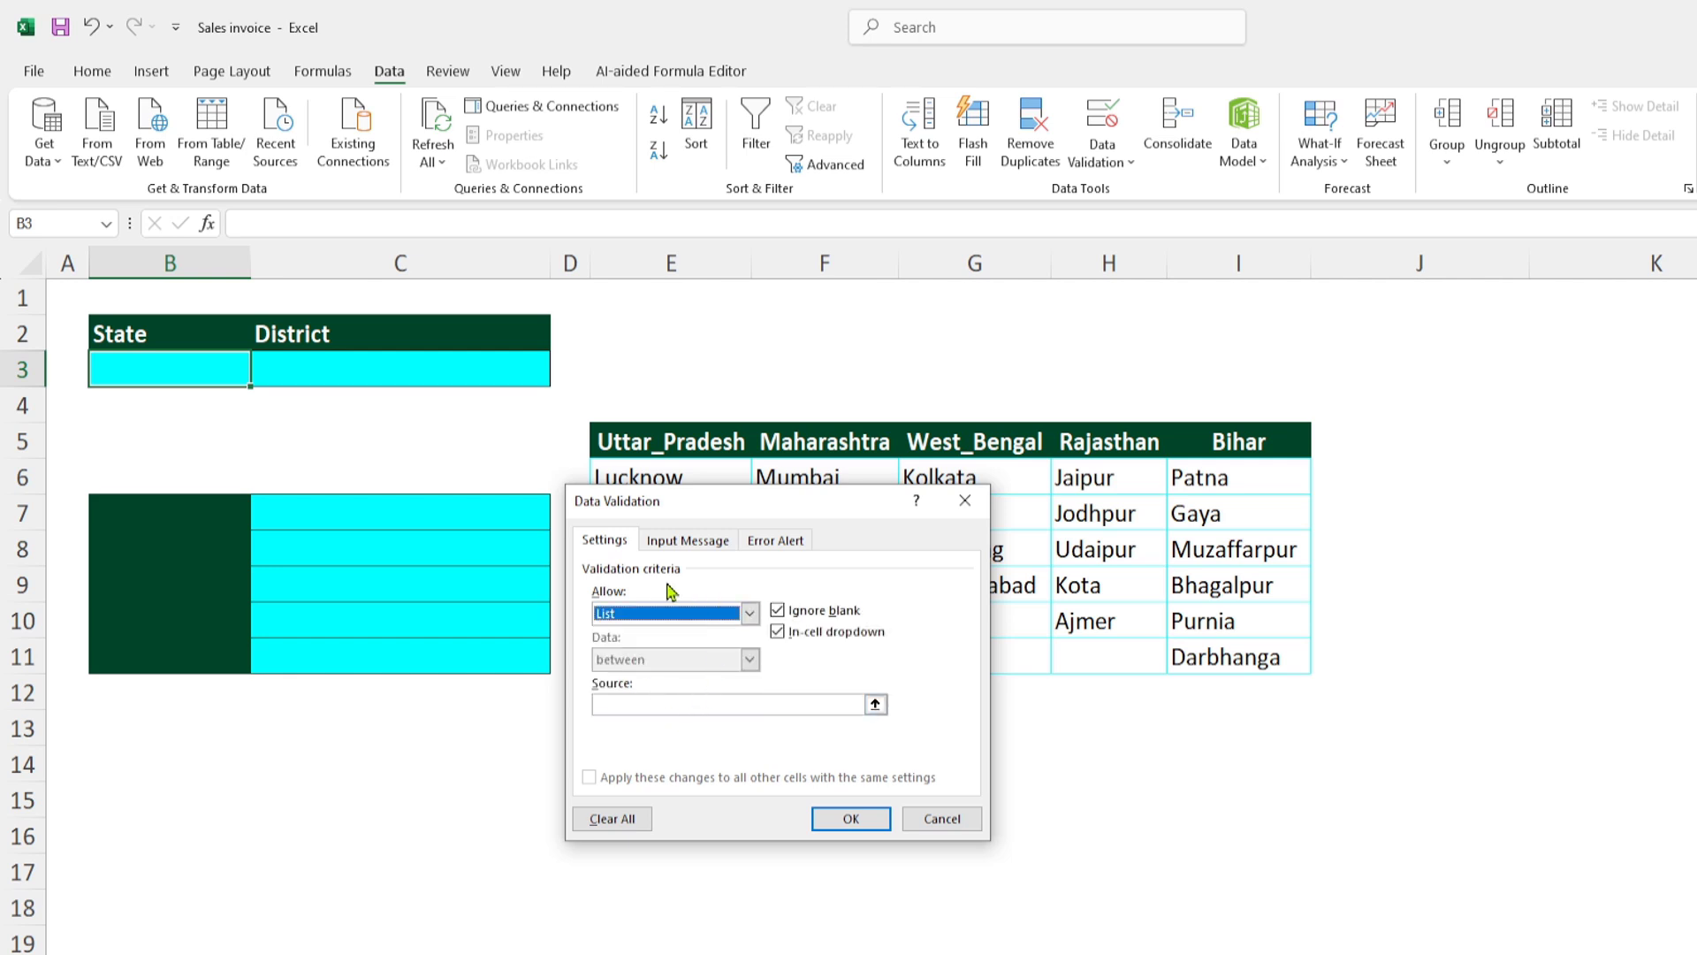
drag(716, 517, 796, 530)
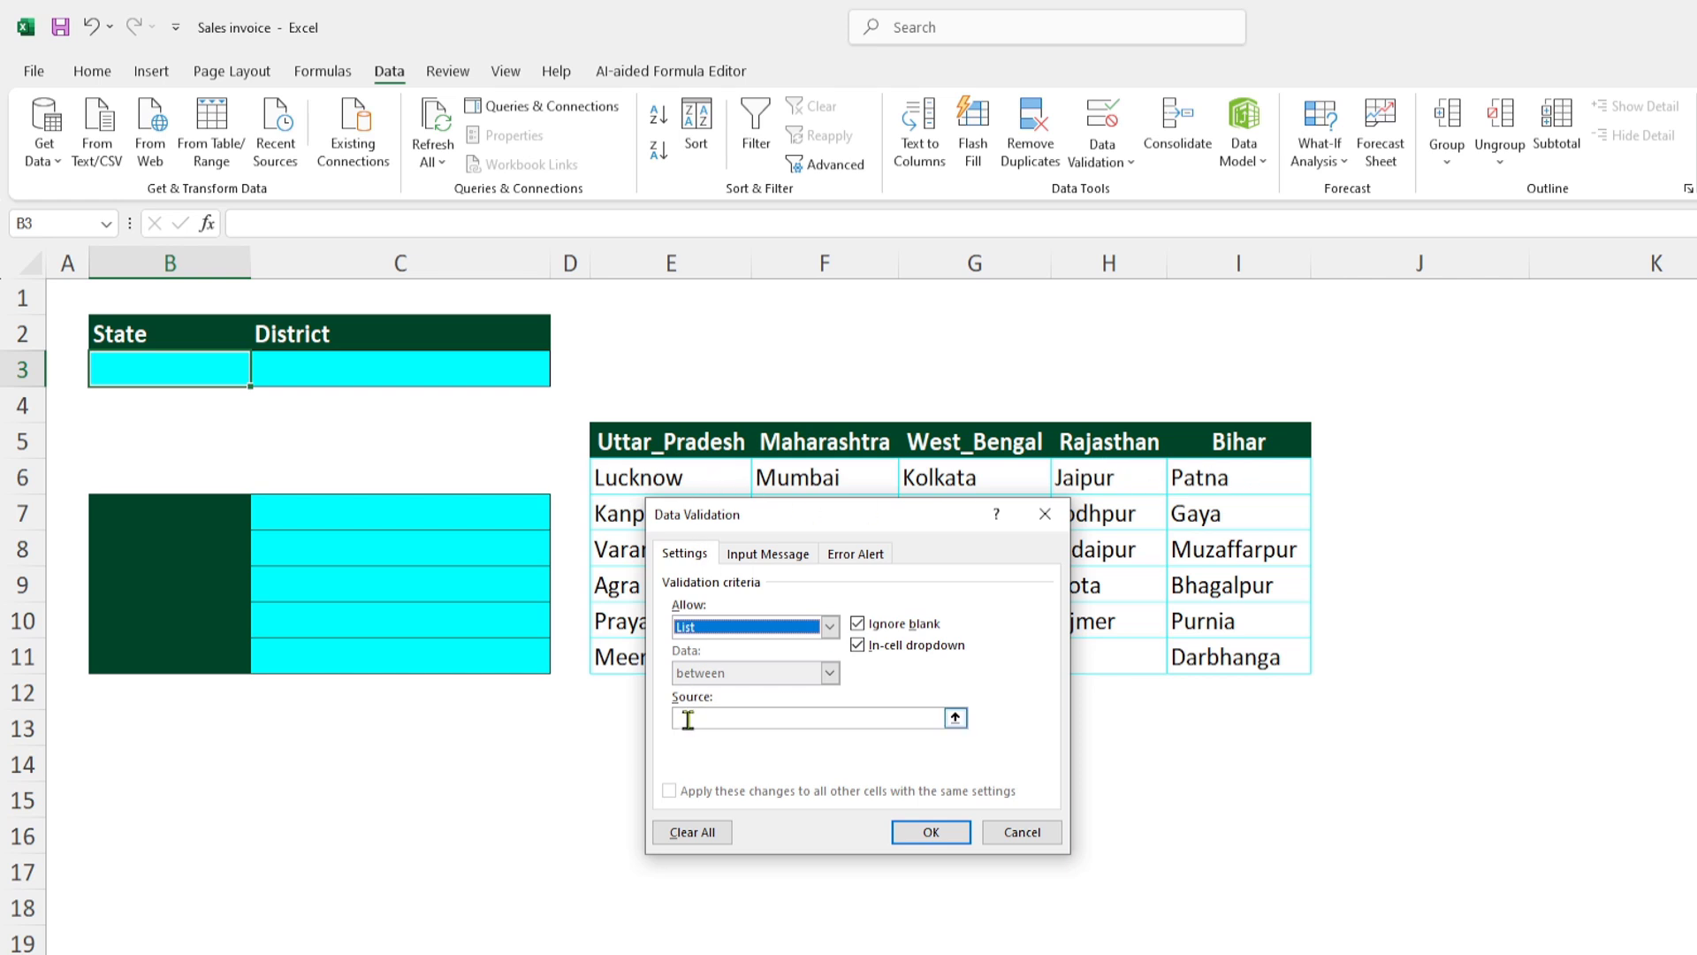
drag(635, 442, 1184, 441)
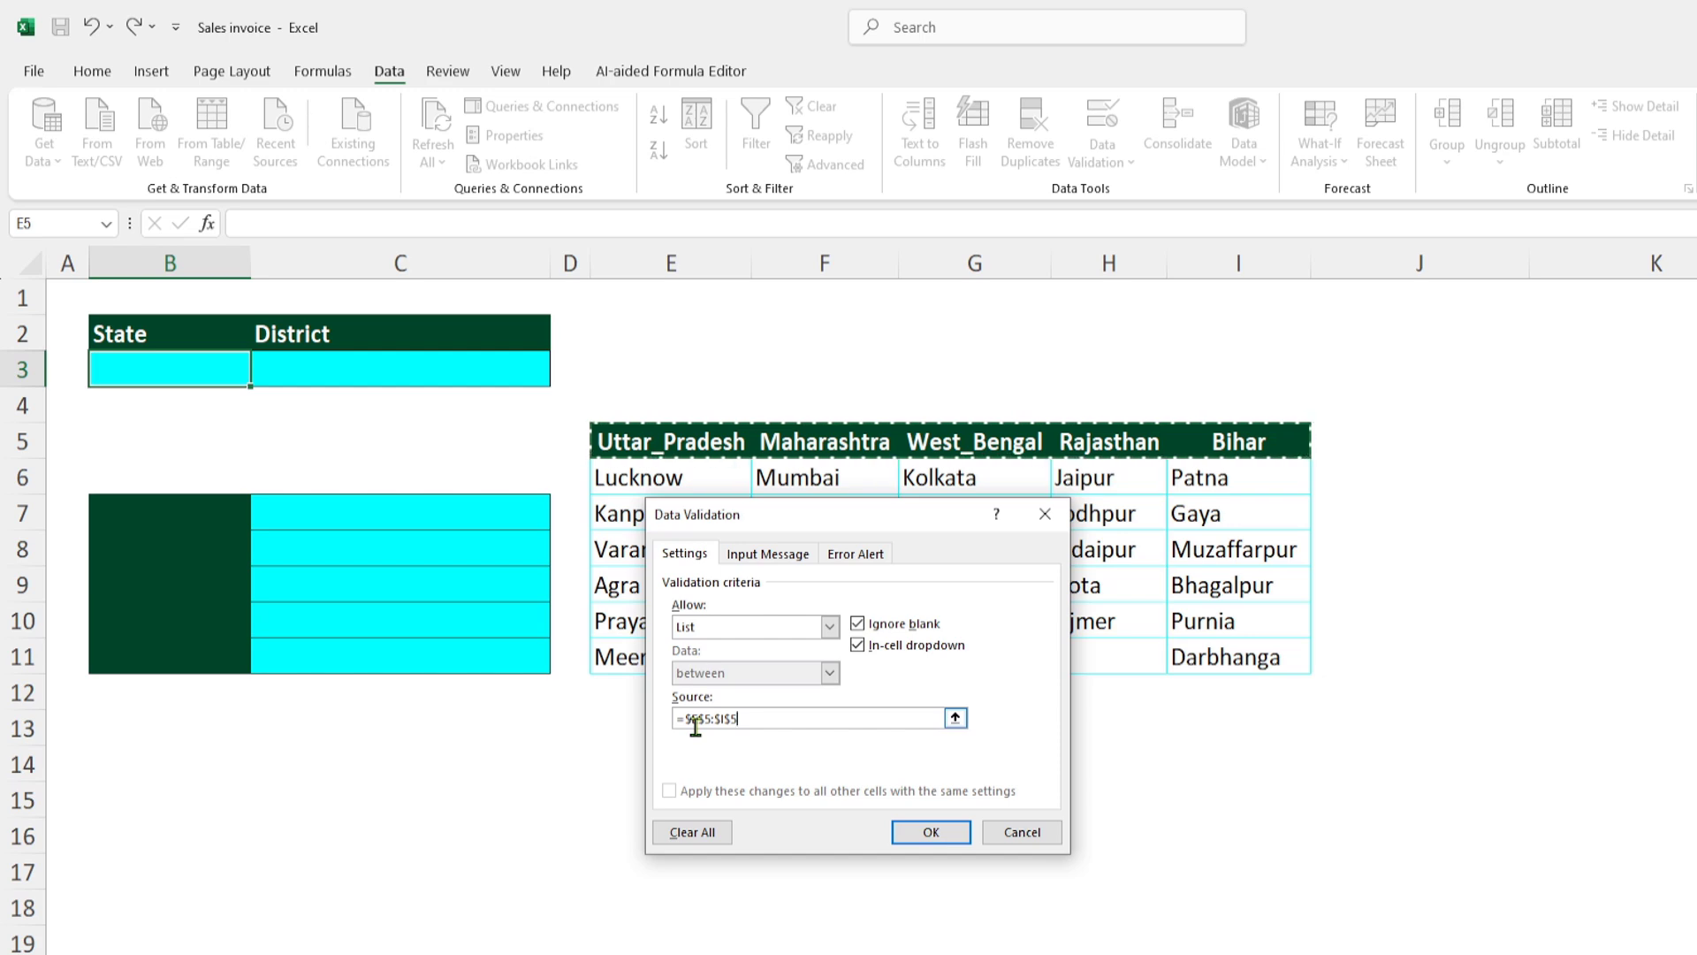
click(931, 832)
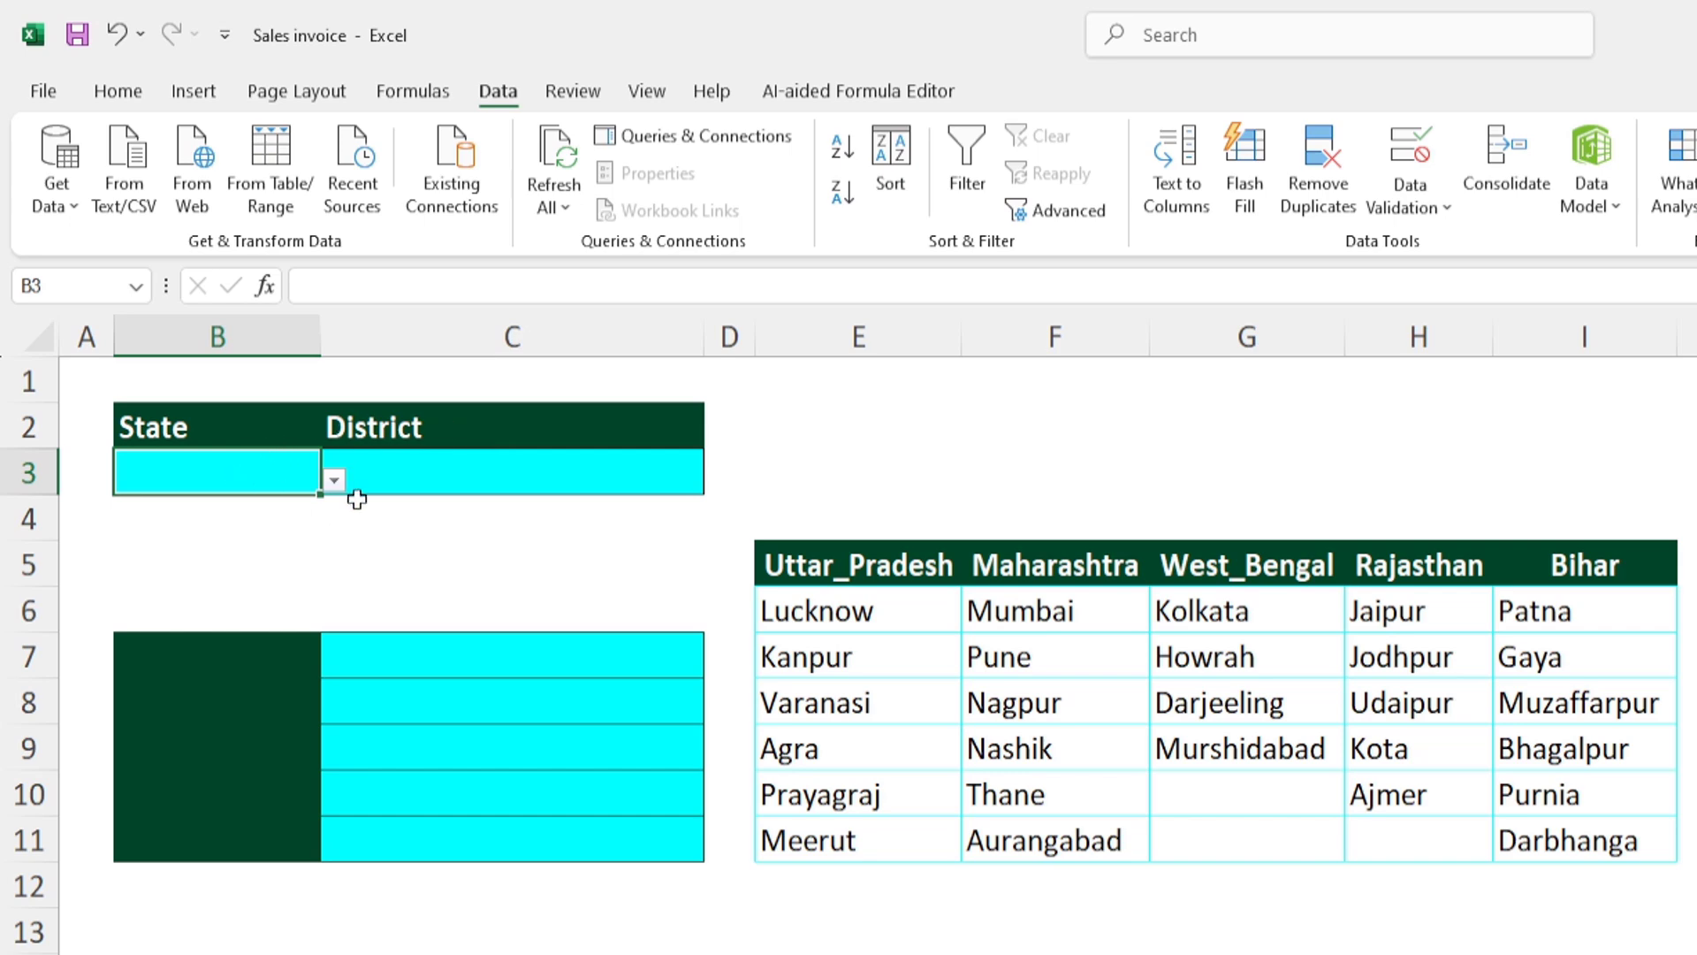
- Test the state drop-down in B3 by choosing West_Bengal and finally Maharashtra
click(335, 482)
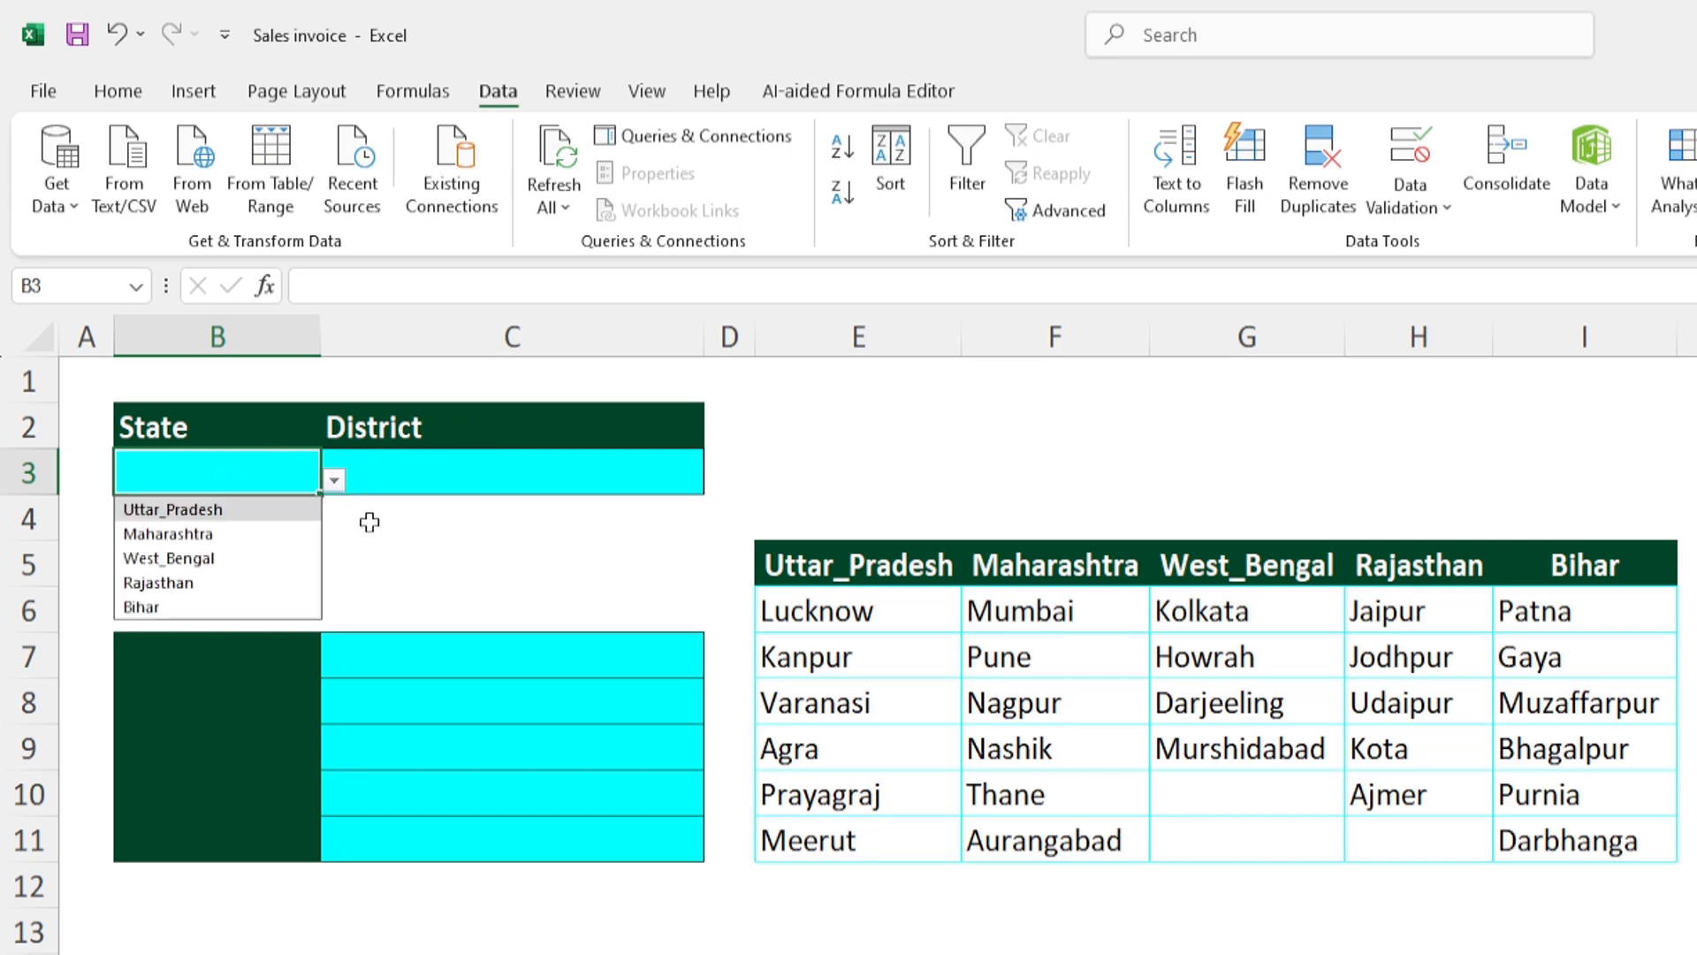
click(460, 561)
click(270, 471)
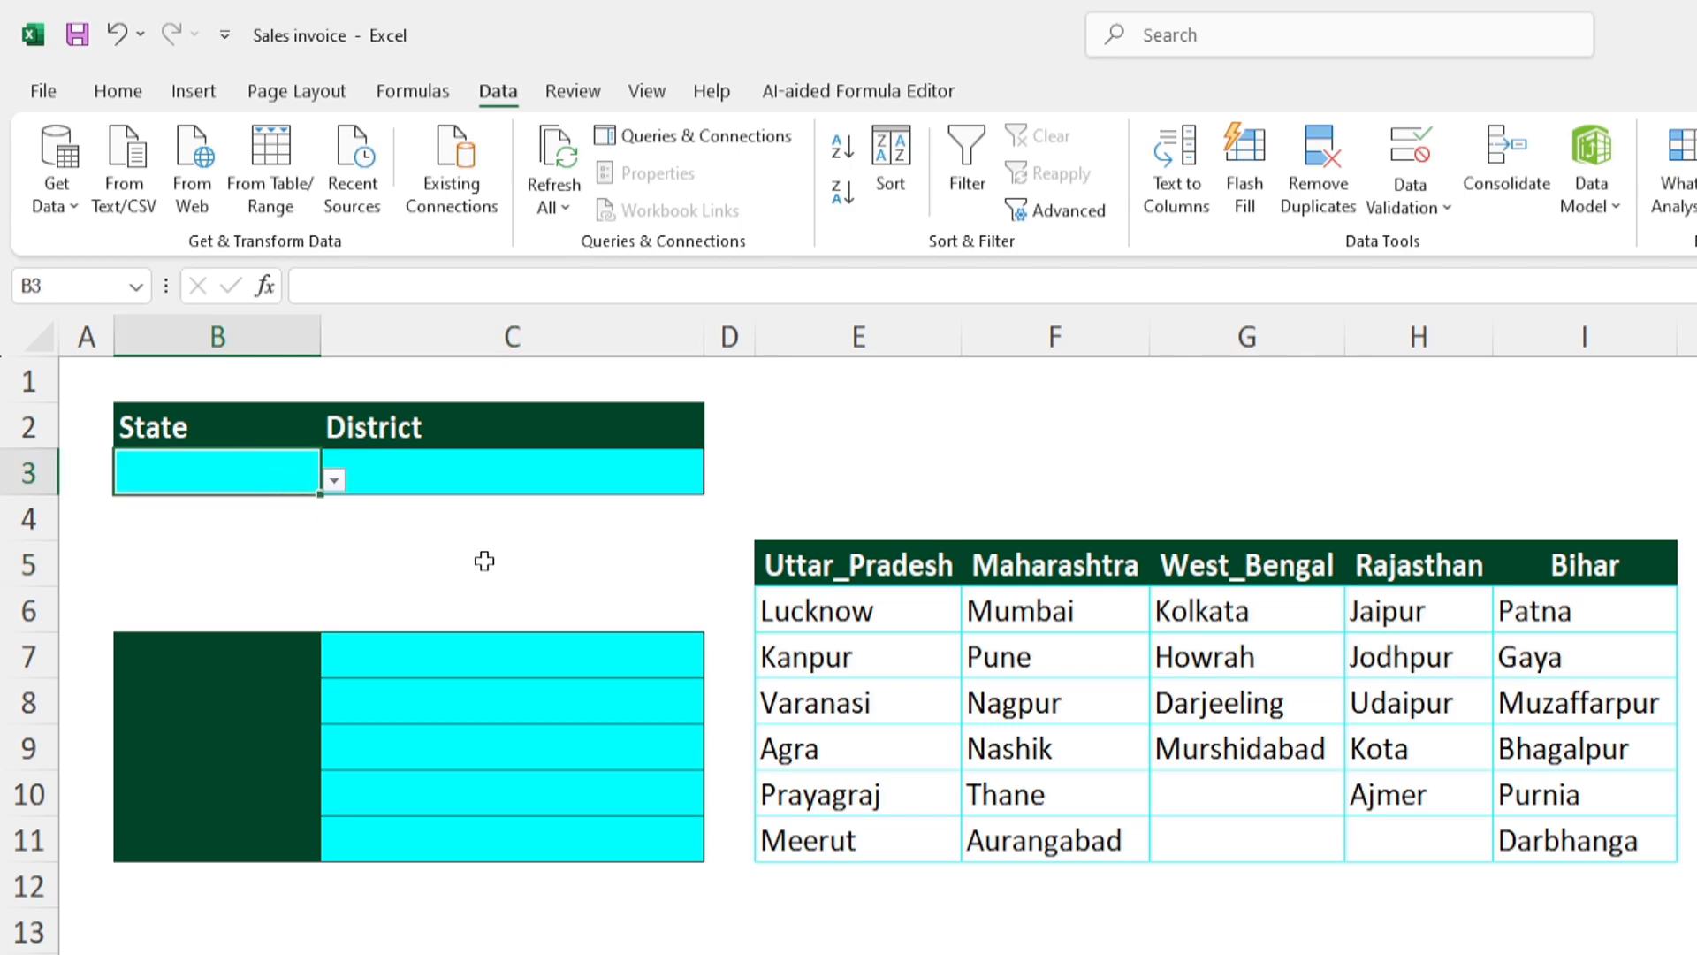
click(333, 479)
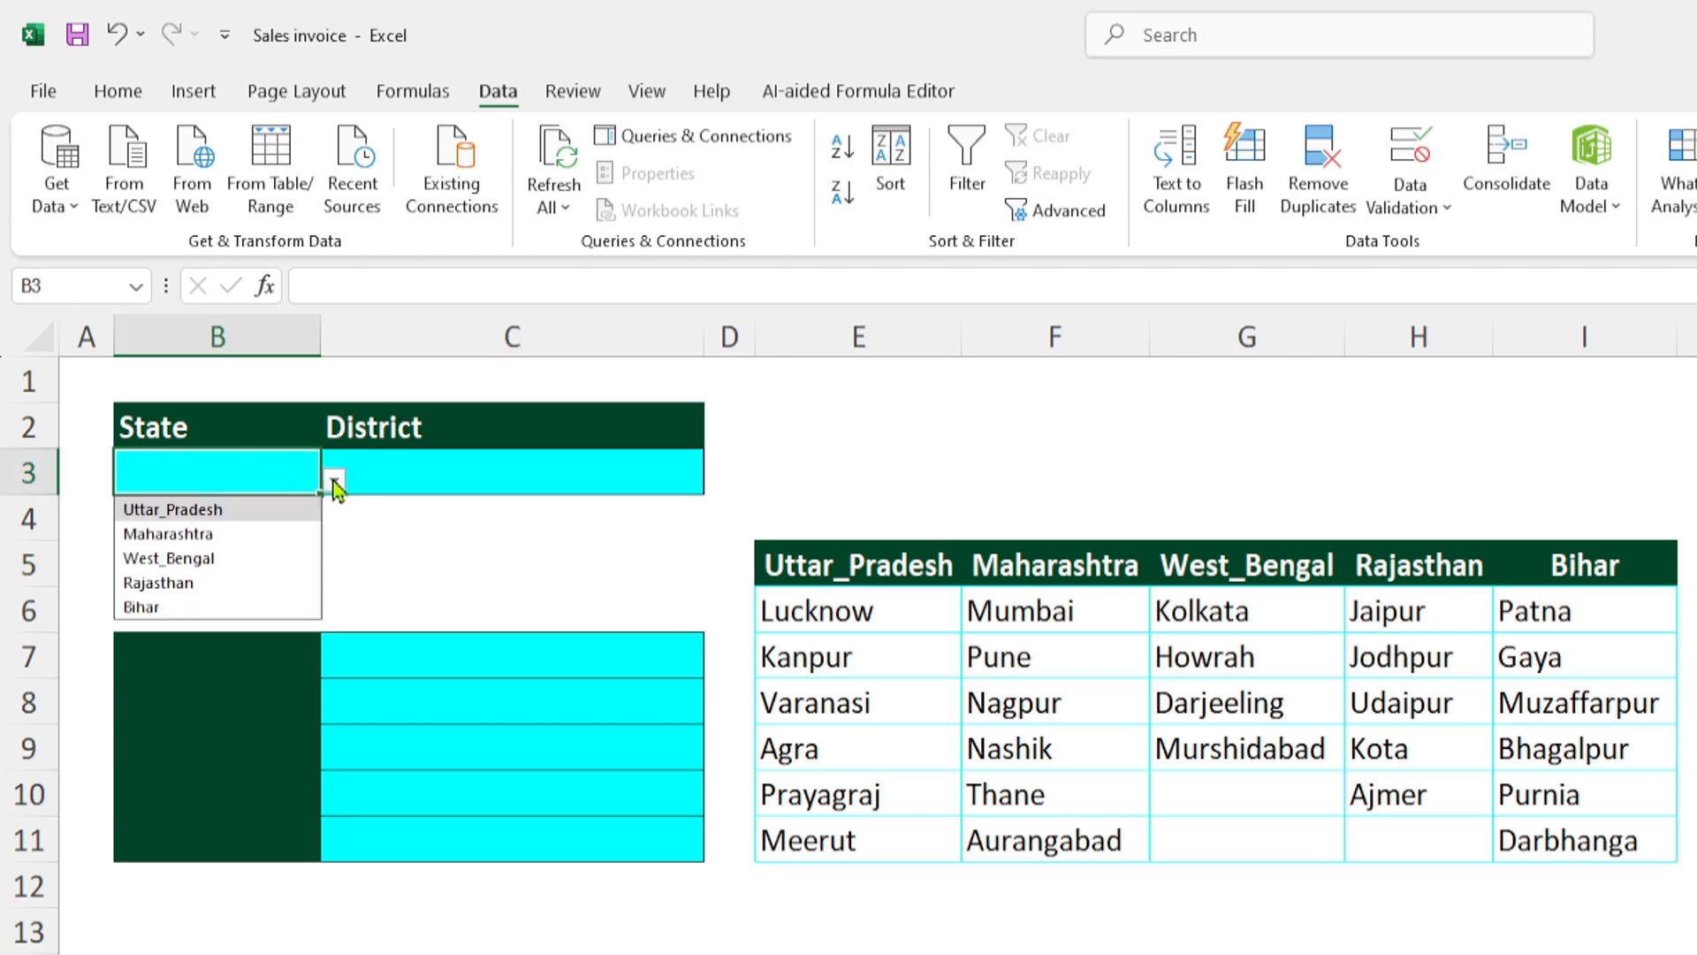
click(210, 558)
click(333, 479)
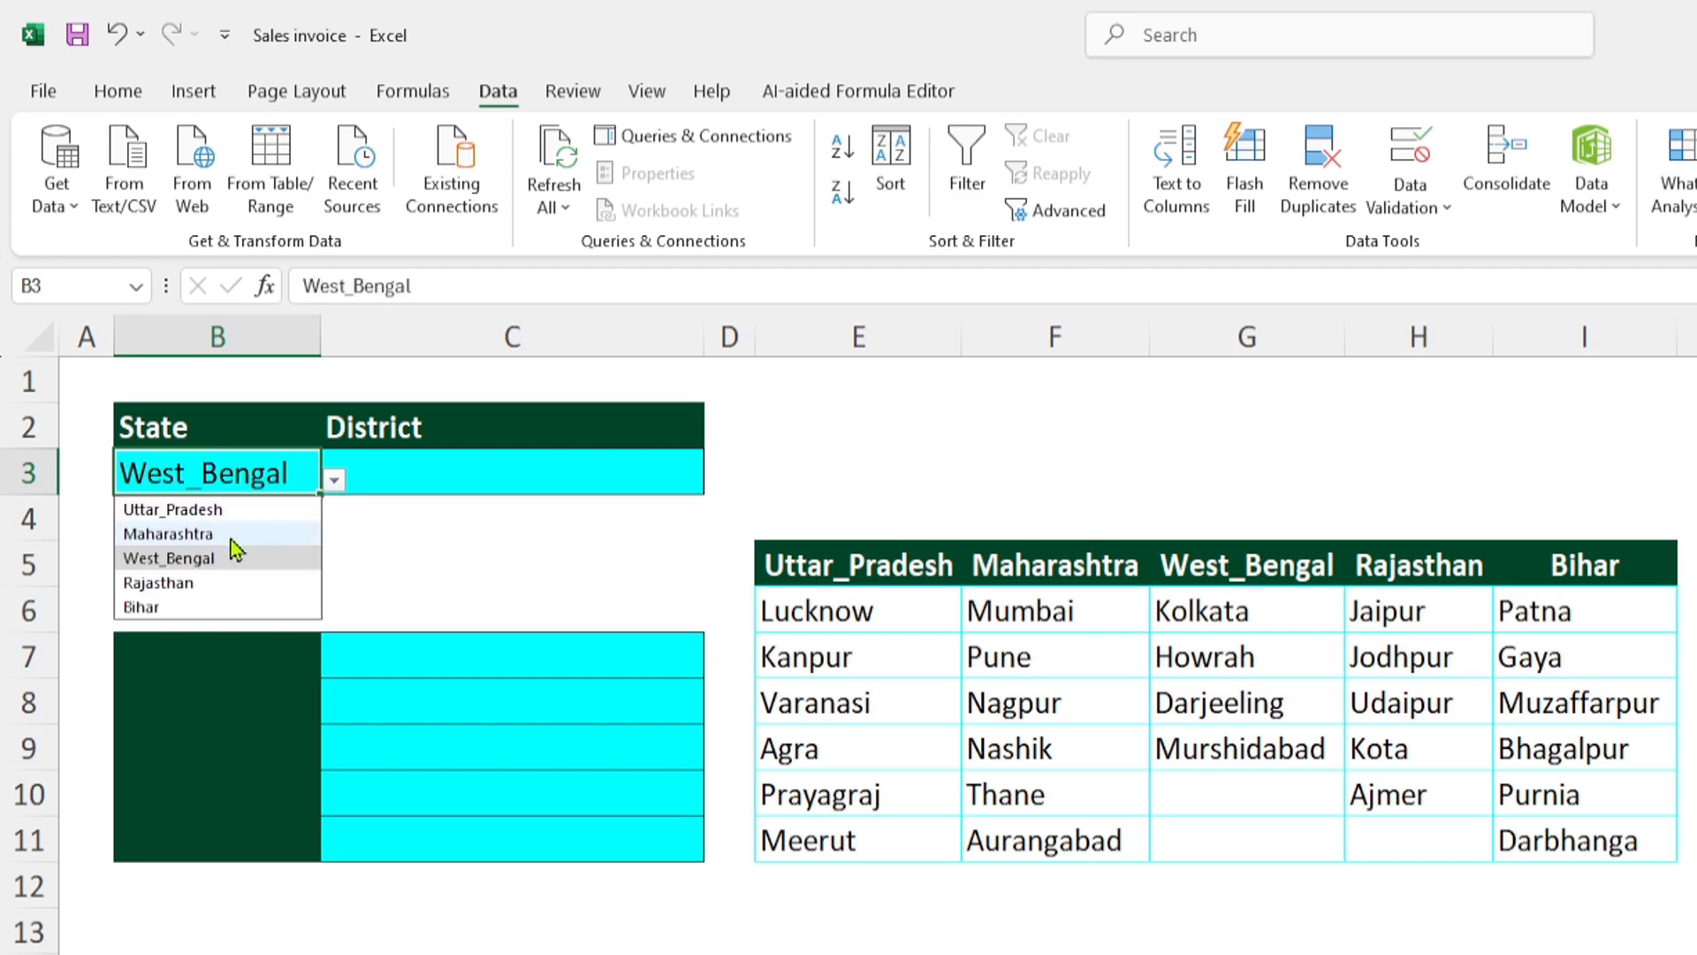
click(214, 534)
click(389, 534)
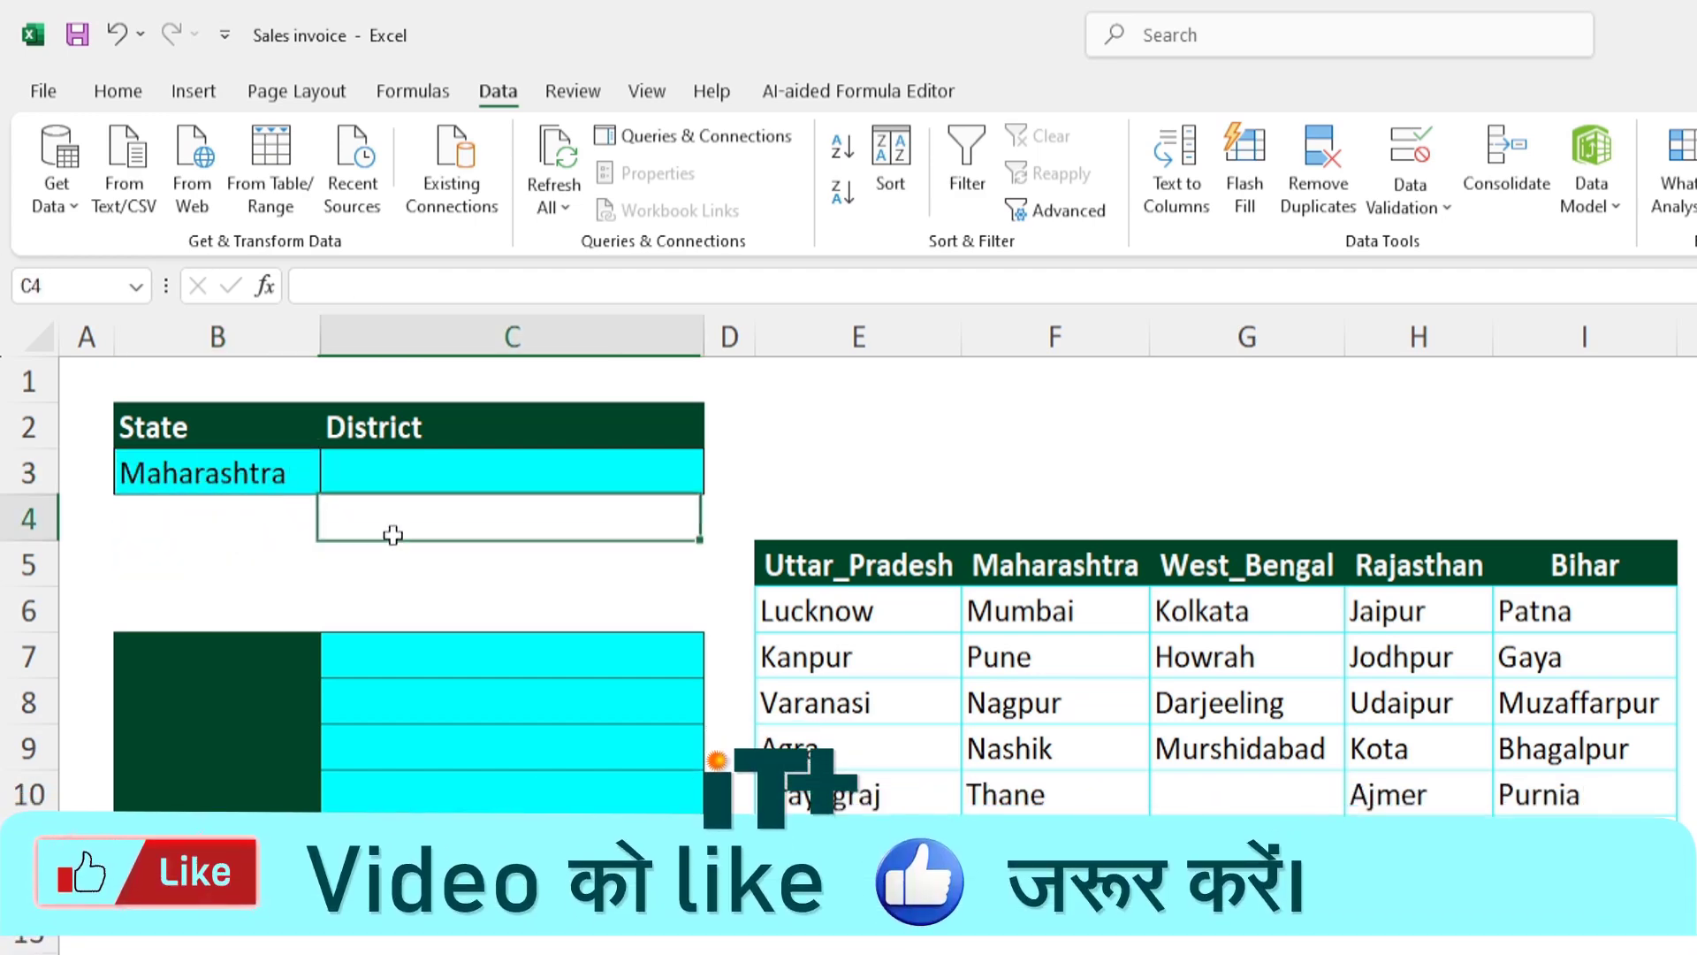
click(381, 477)
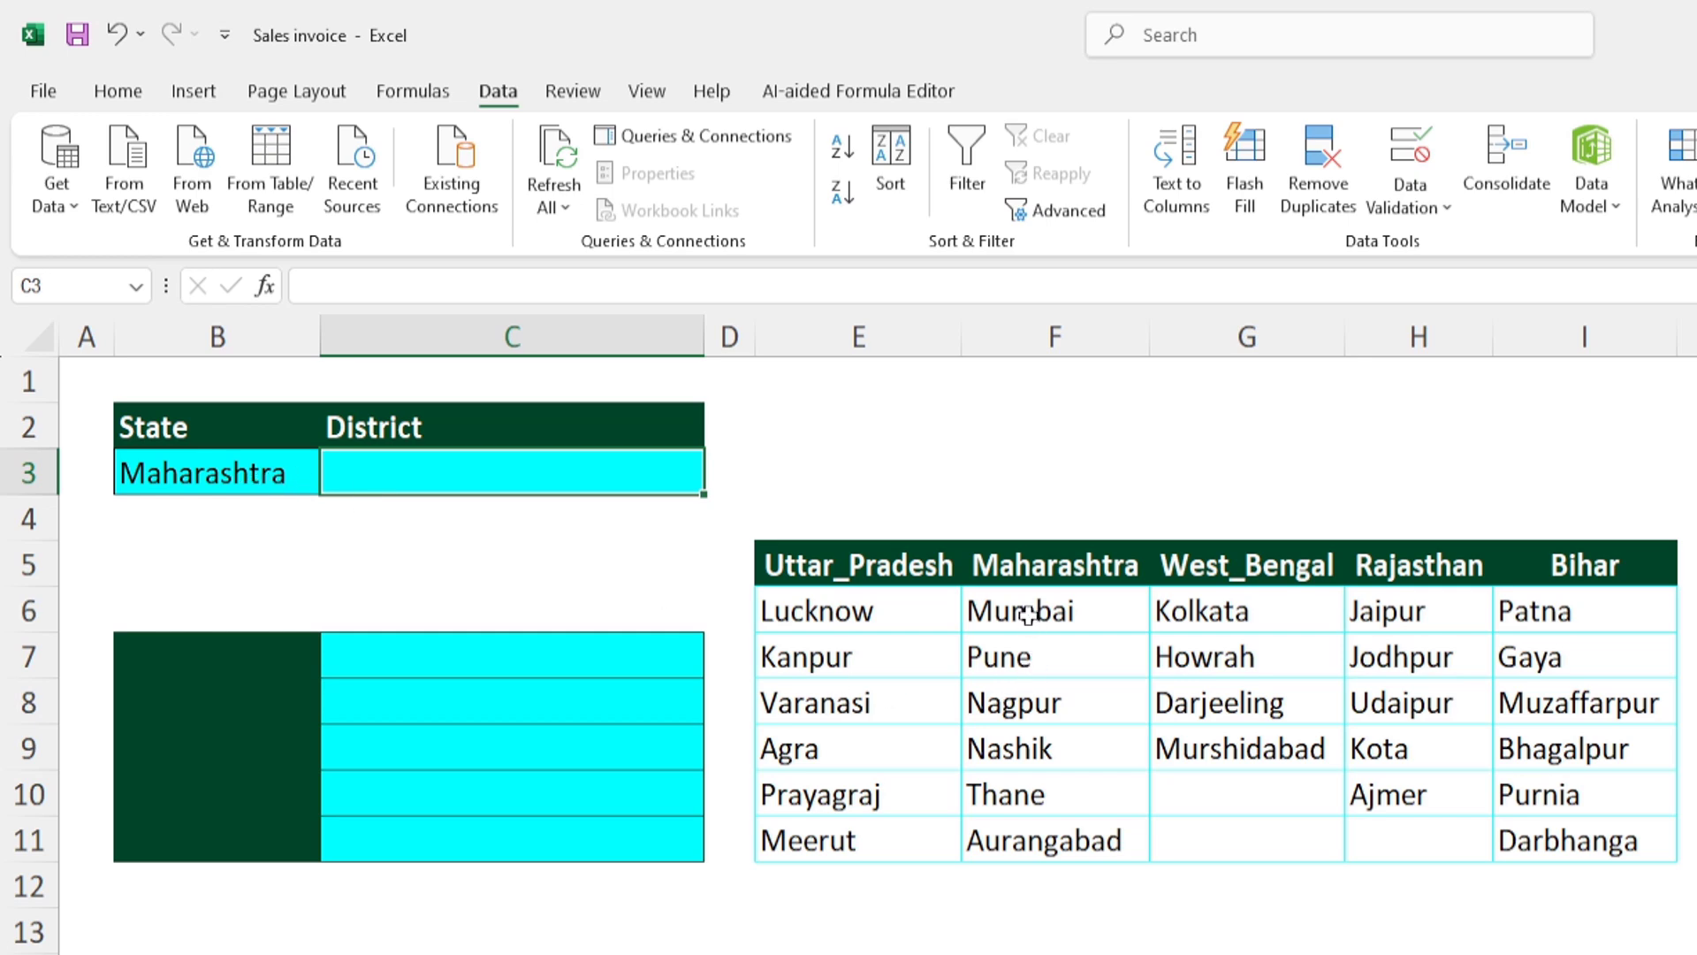
drag(1030, 614, 1017, 828)
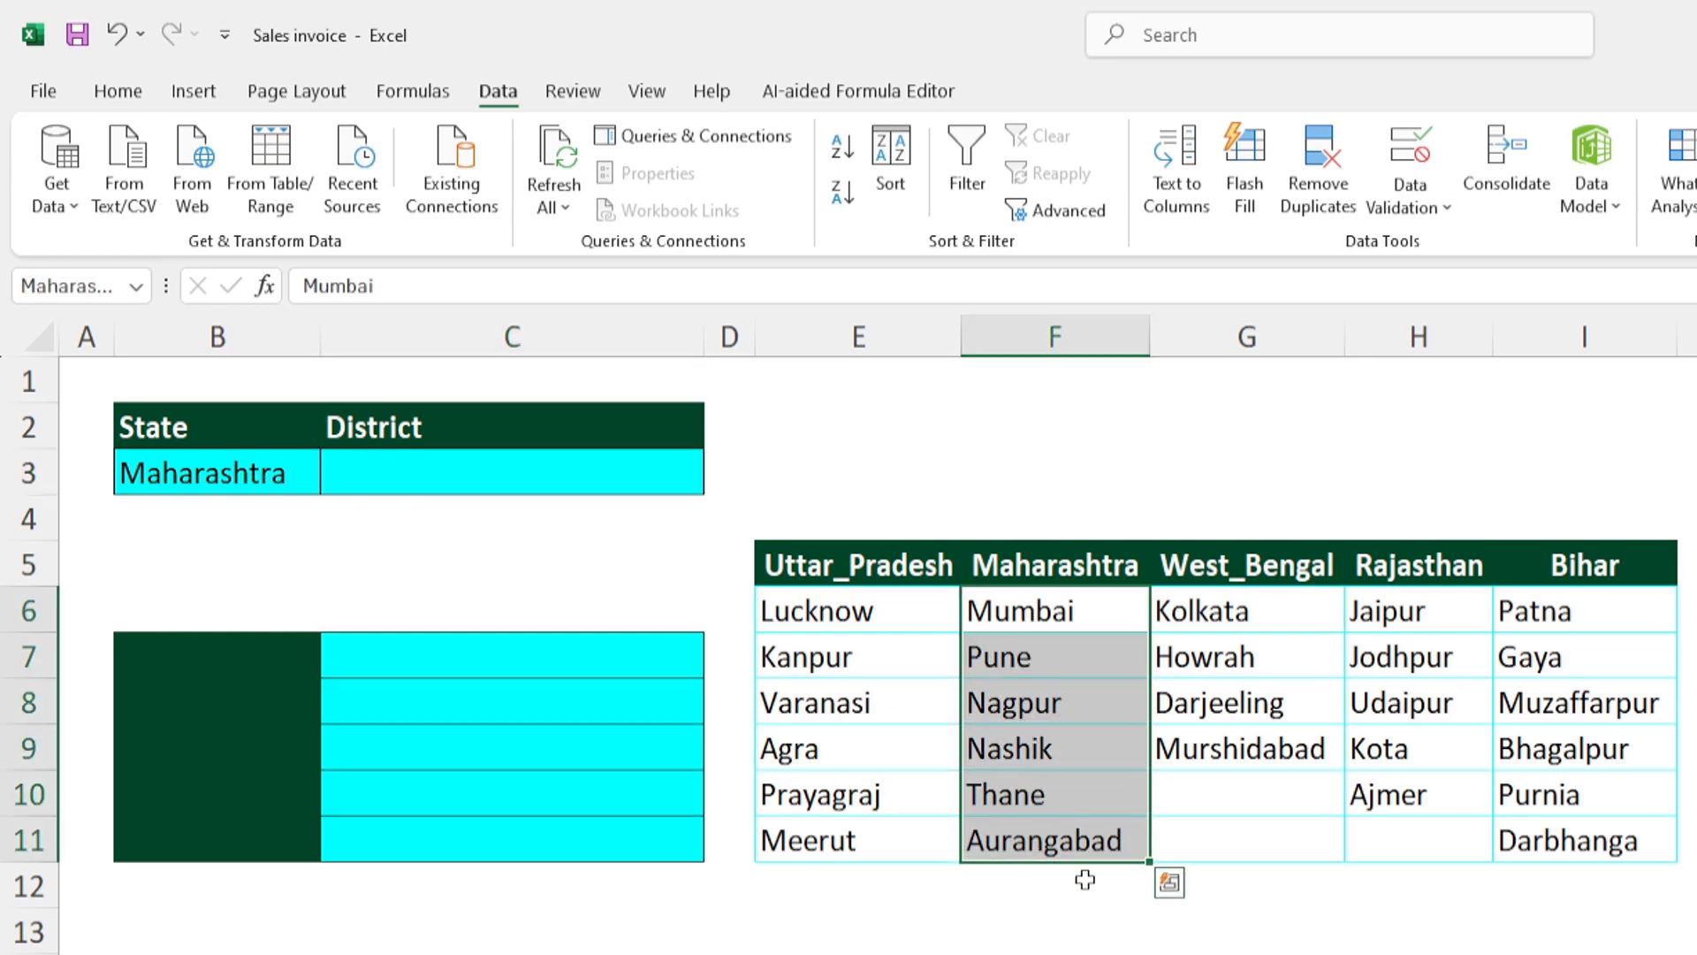
click(1361, 953)
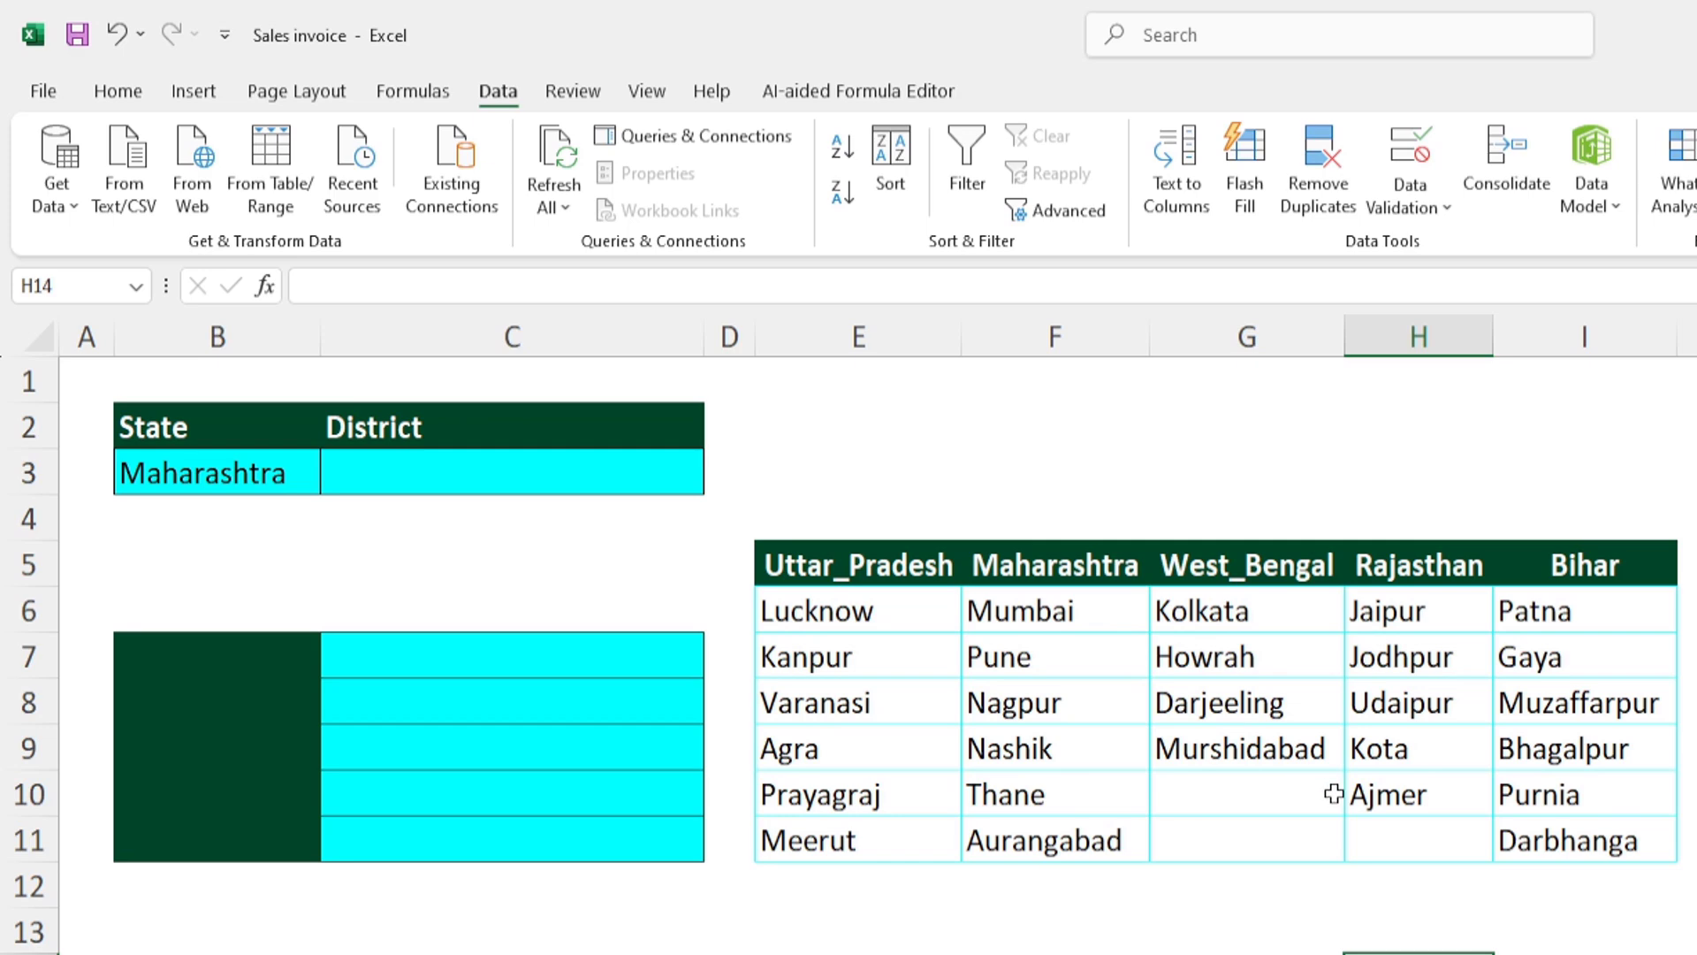
- Create named ranges from the top row for E5:E11, F5:F11, G5:G9, H5:H10 and I5:I11, leaving out blank cells
click(412, 93)
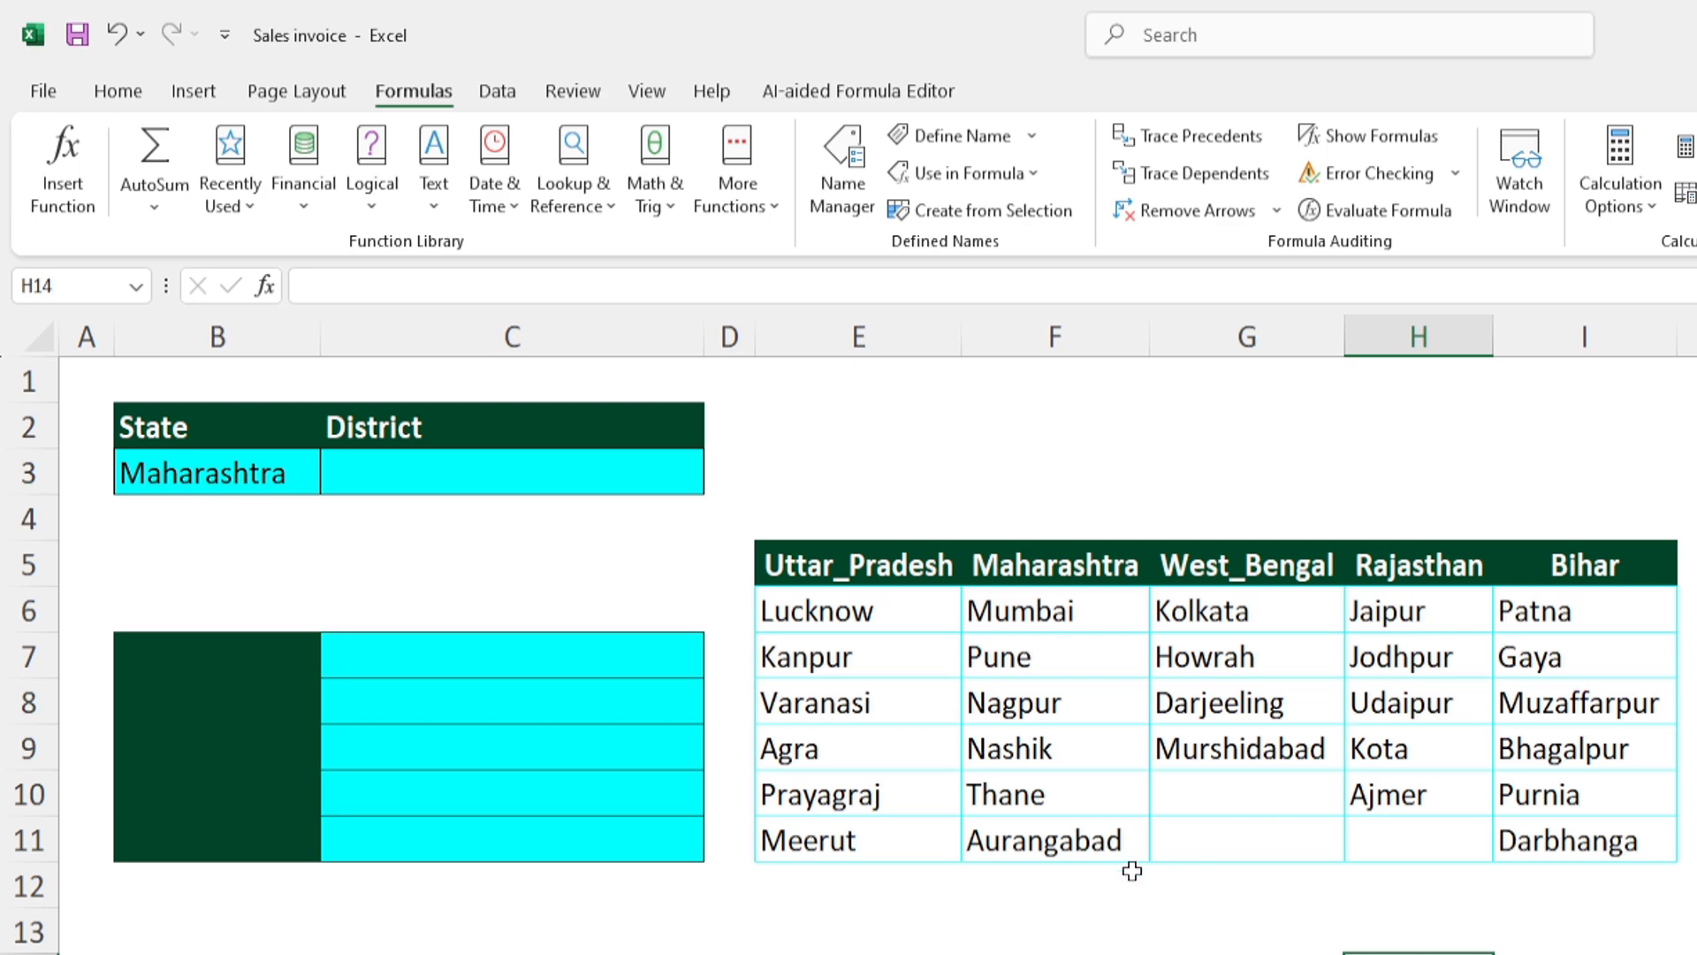
drag(822, 584, 854, 842)
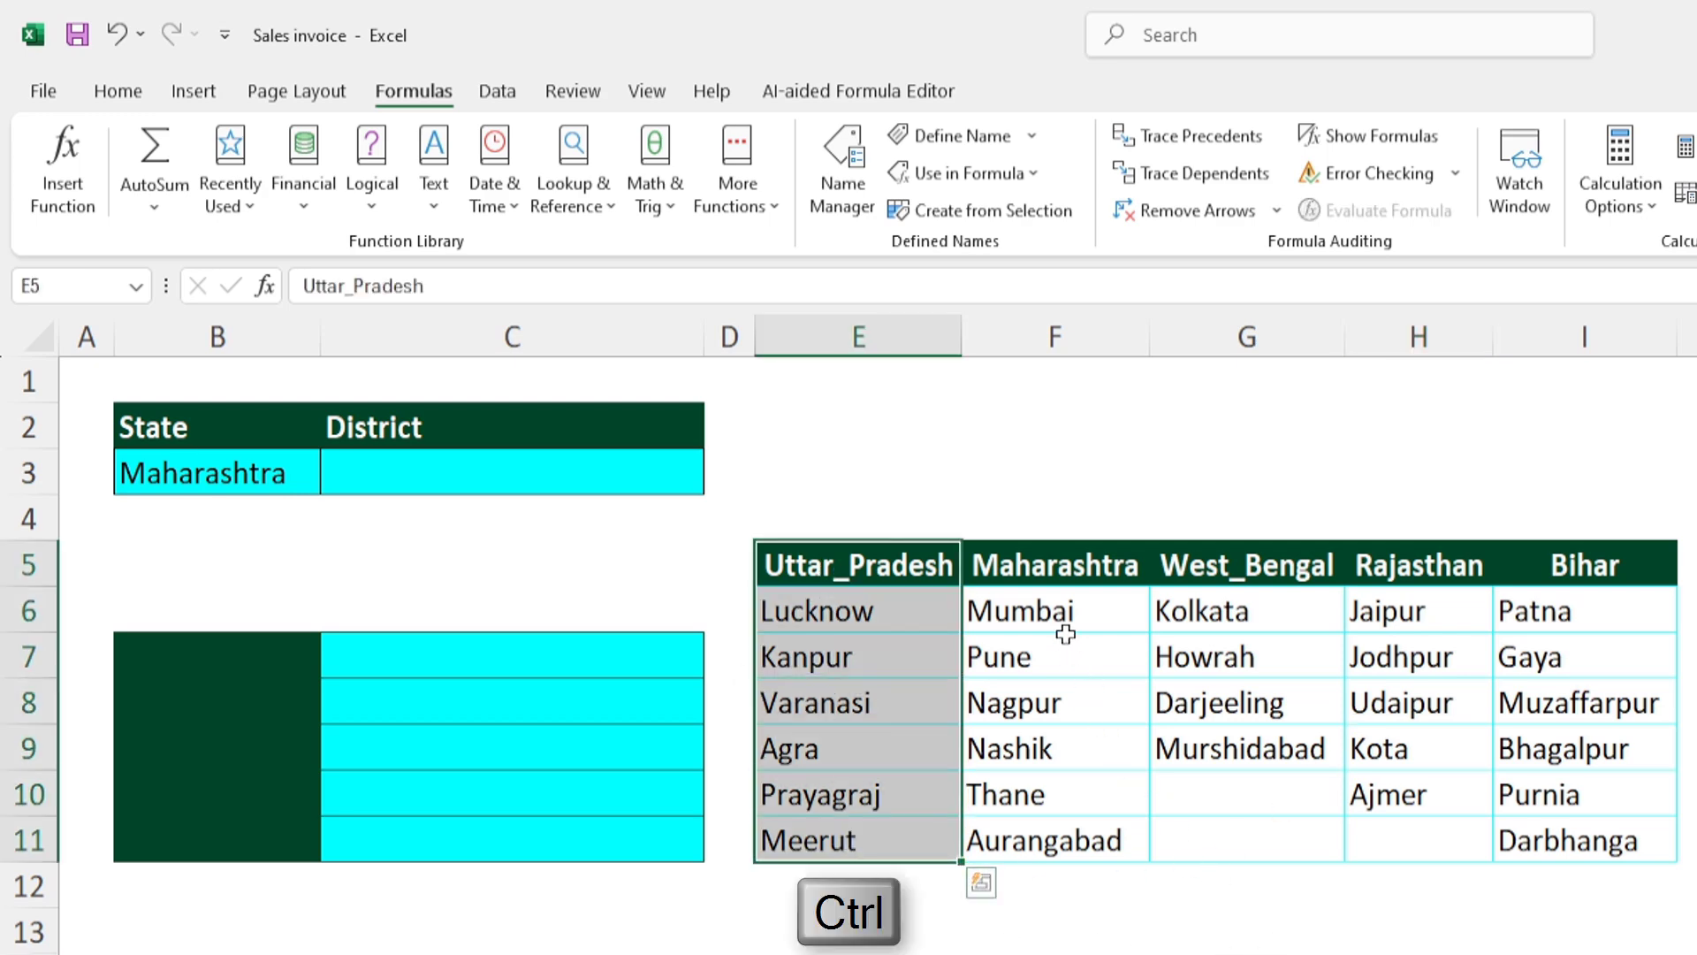
drag(1038, 576, 1029, 847)
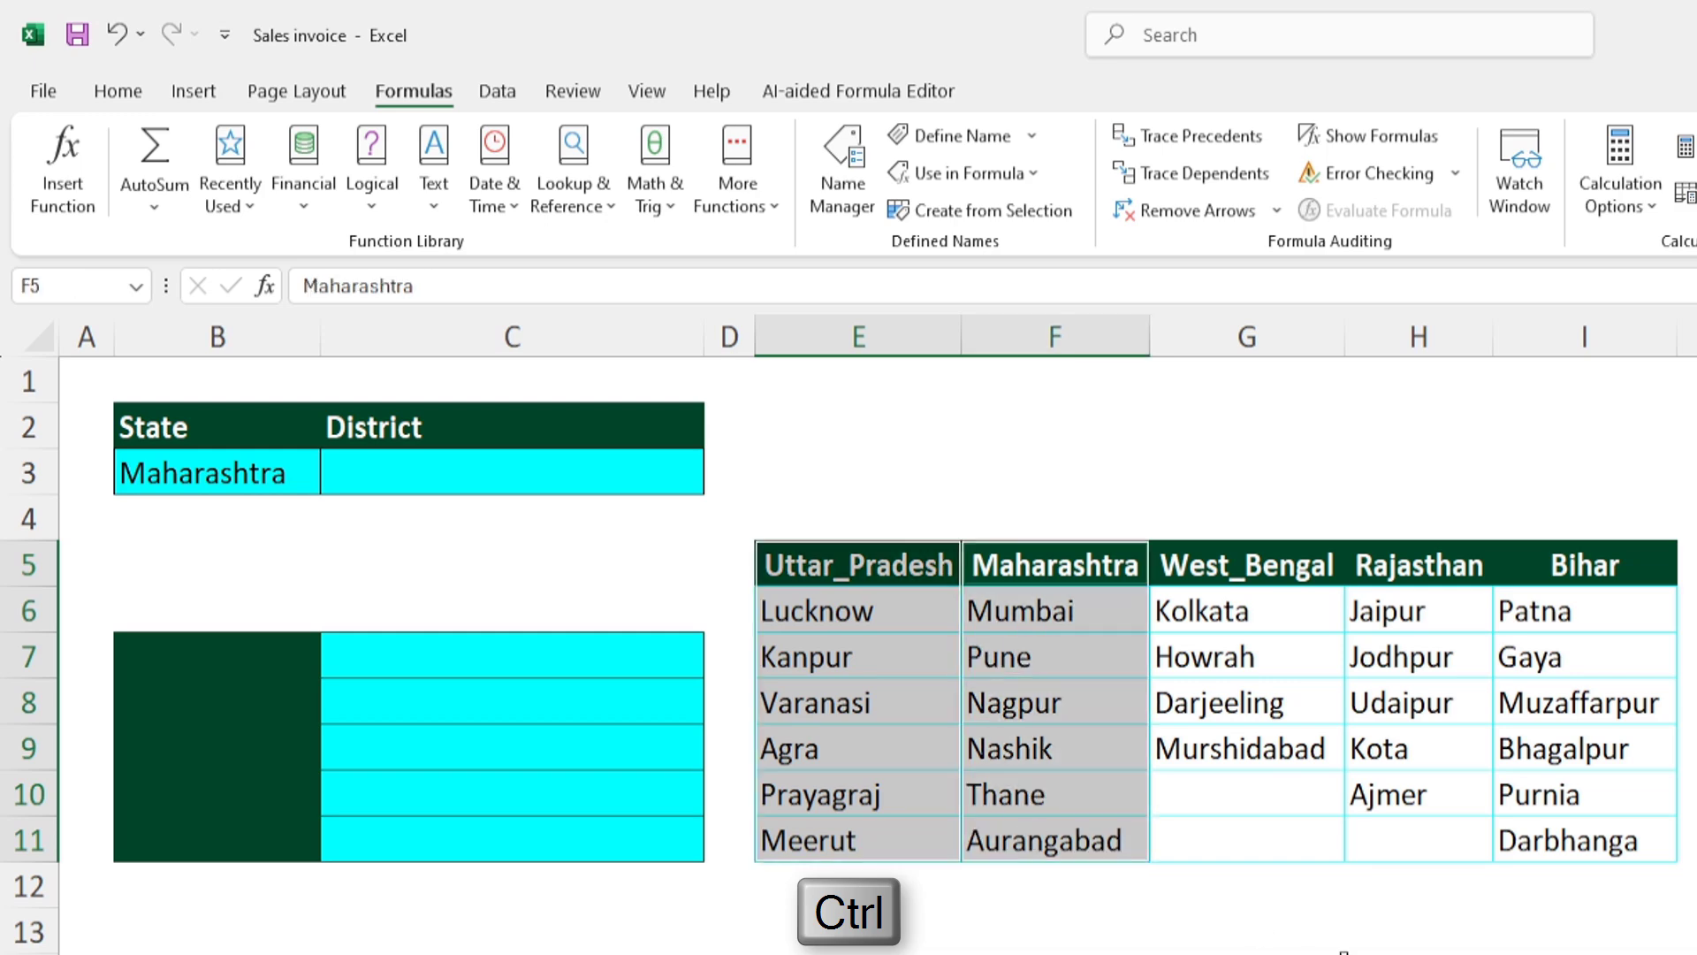
drag(1218, 563, 1224, 747)
drag(1415, 566, 1411, 797)
drag(1582, 566, 1556, 842)
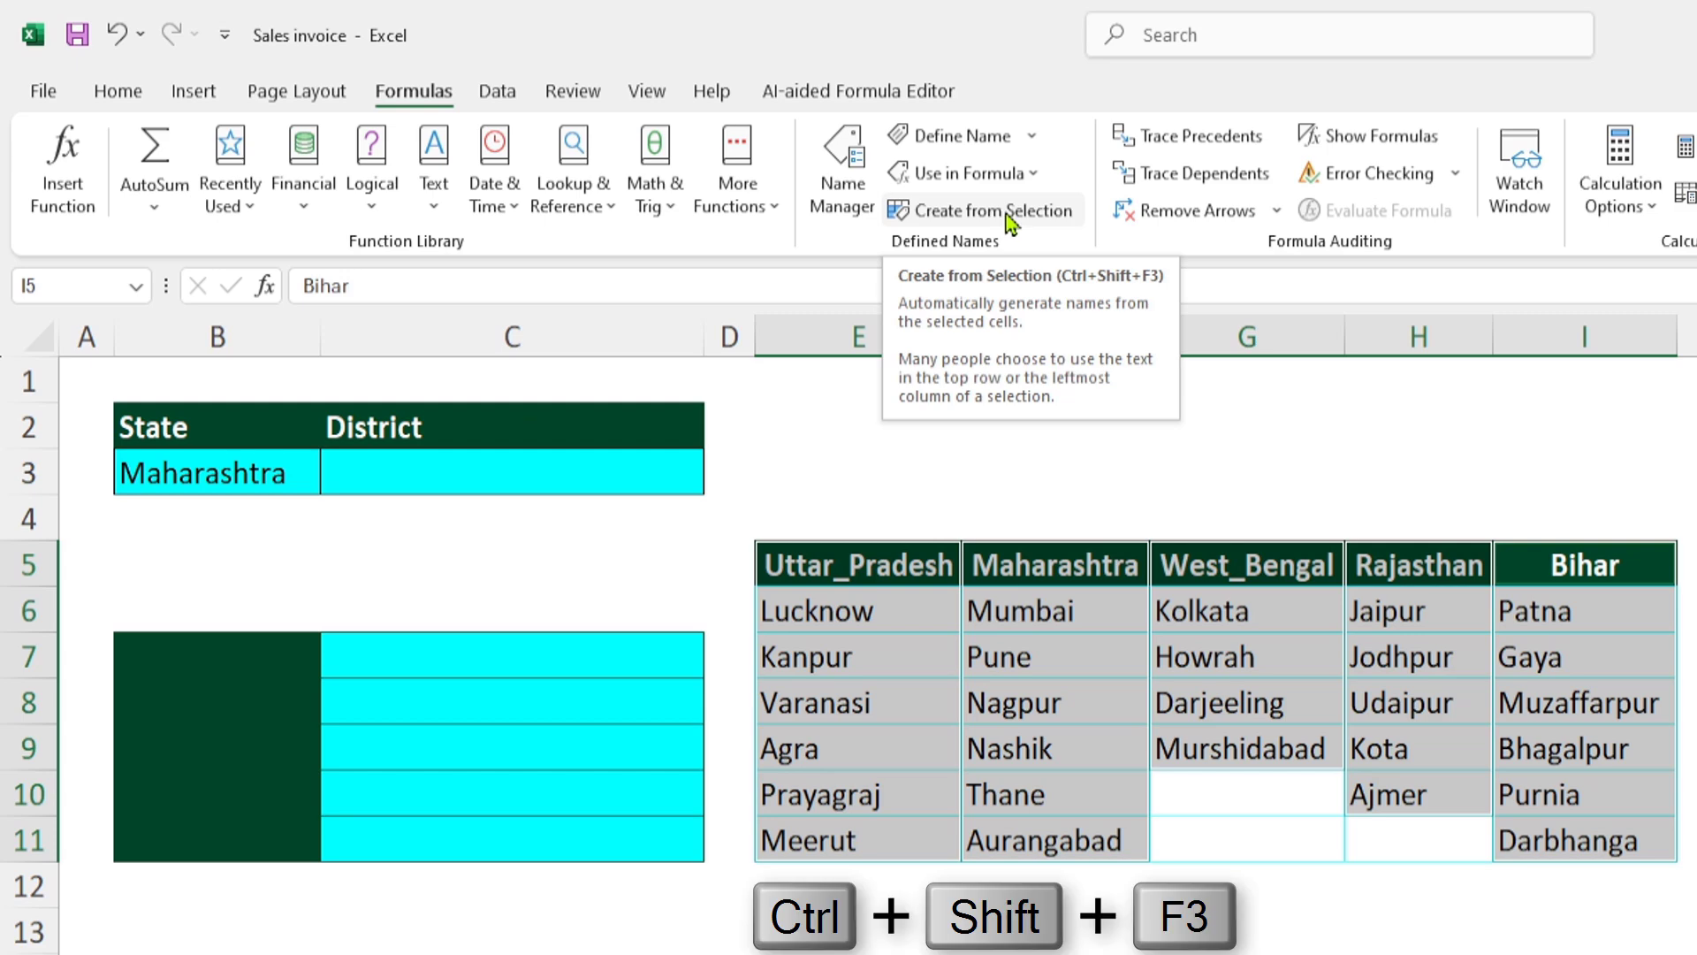
click(1005, 214)
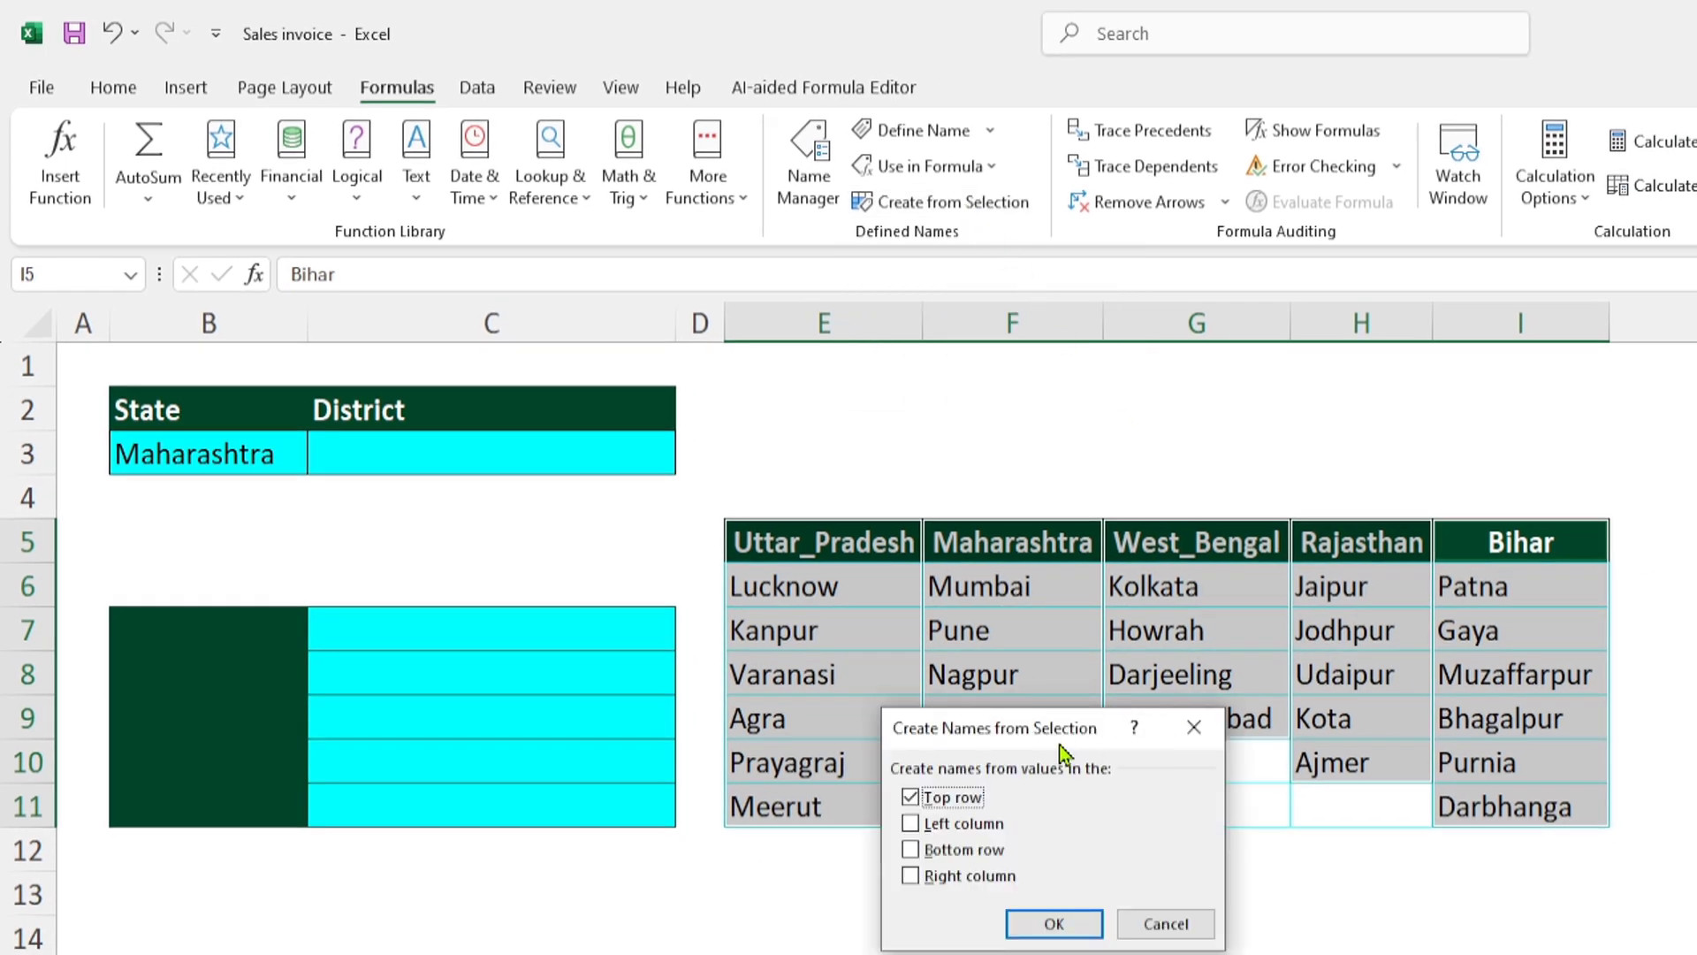
drag(1059, 744, 1125, 691)
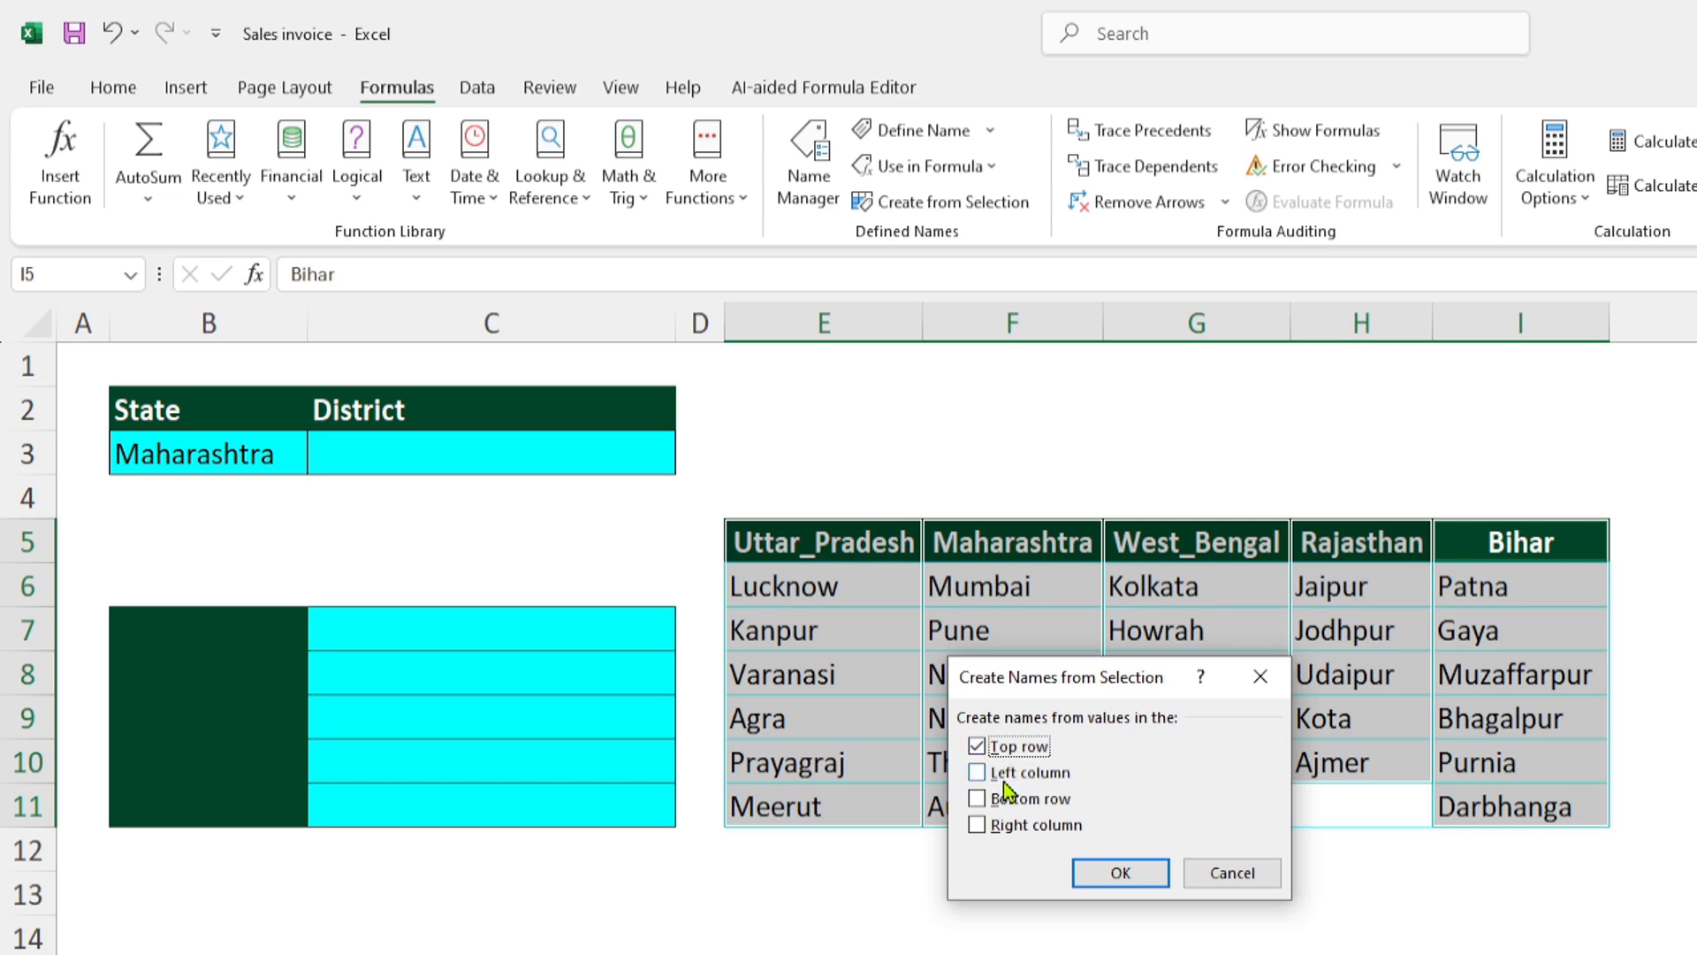
click(976, 775)
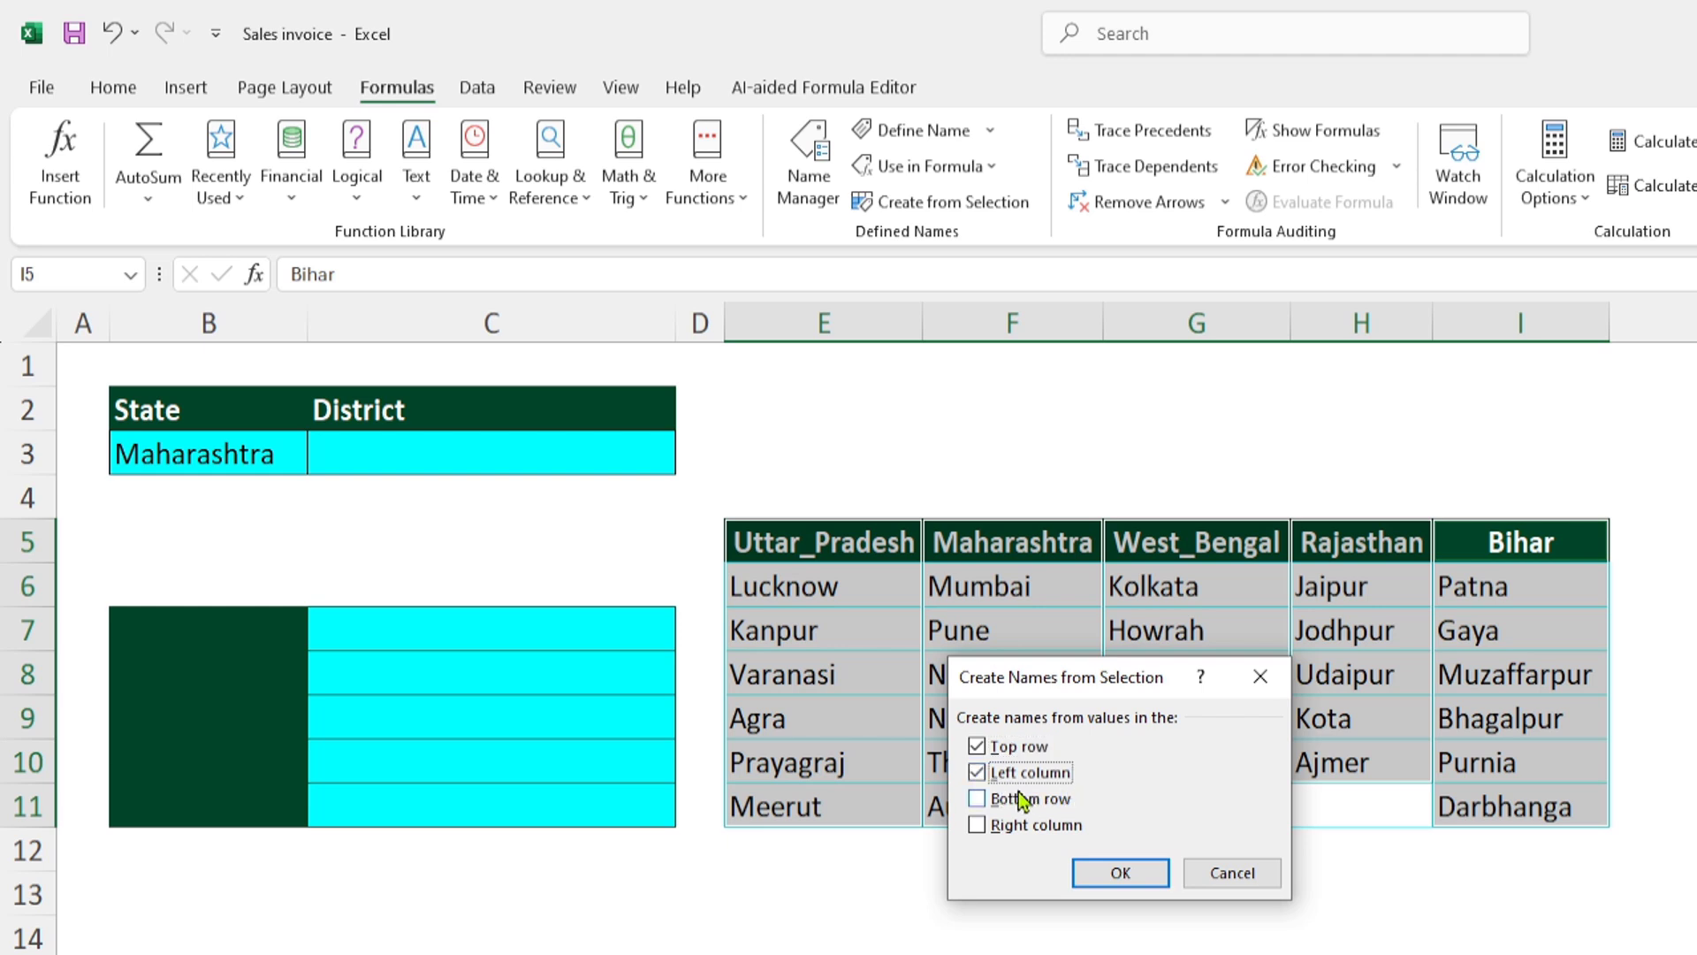
click(981, 776)
click(1121, 873)
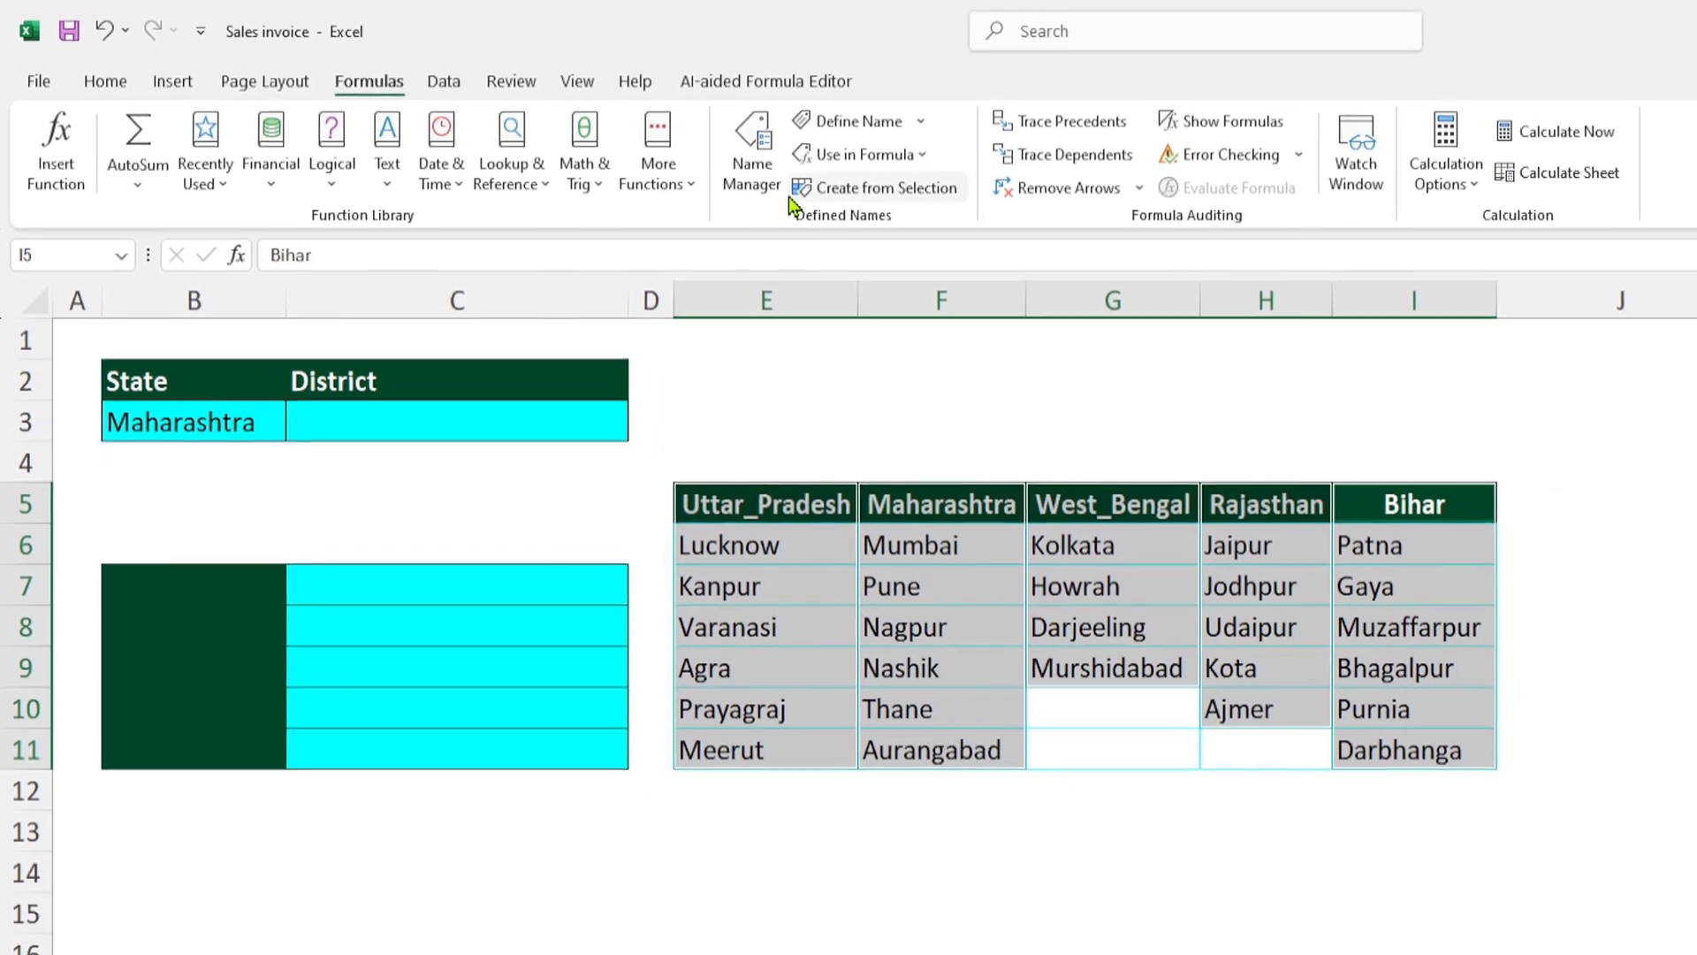
- Review the named ranges in the Name Manager, checking the cells that each state's name refers to
click(742, 150)
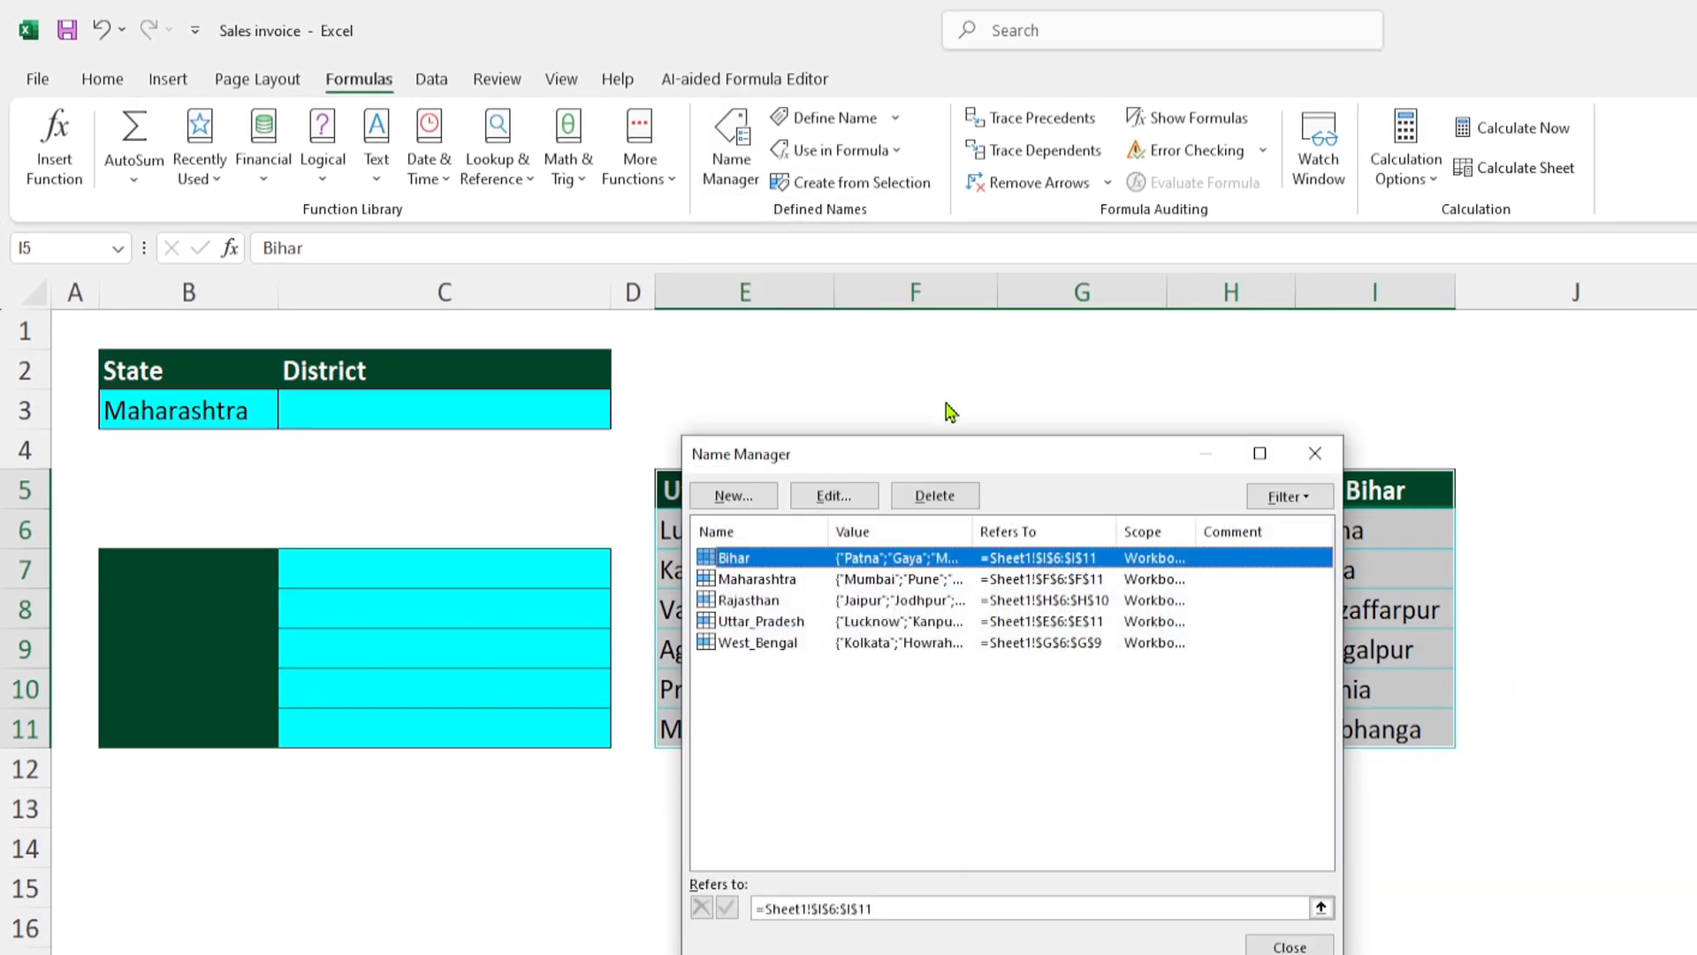
drag(1007, 471, 1060, 416)
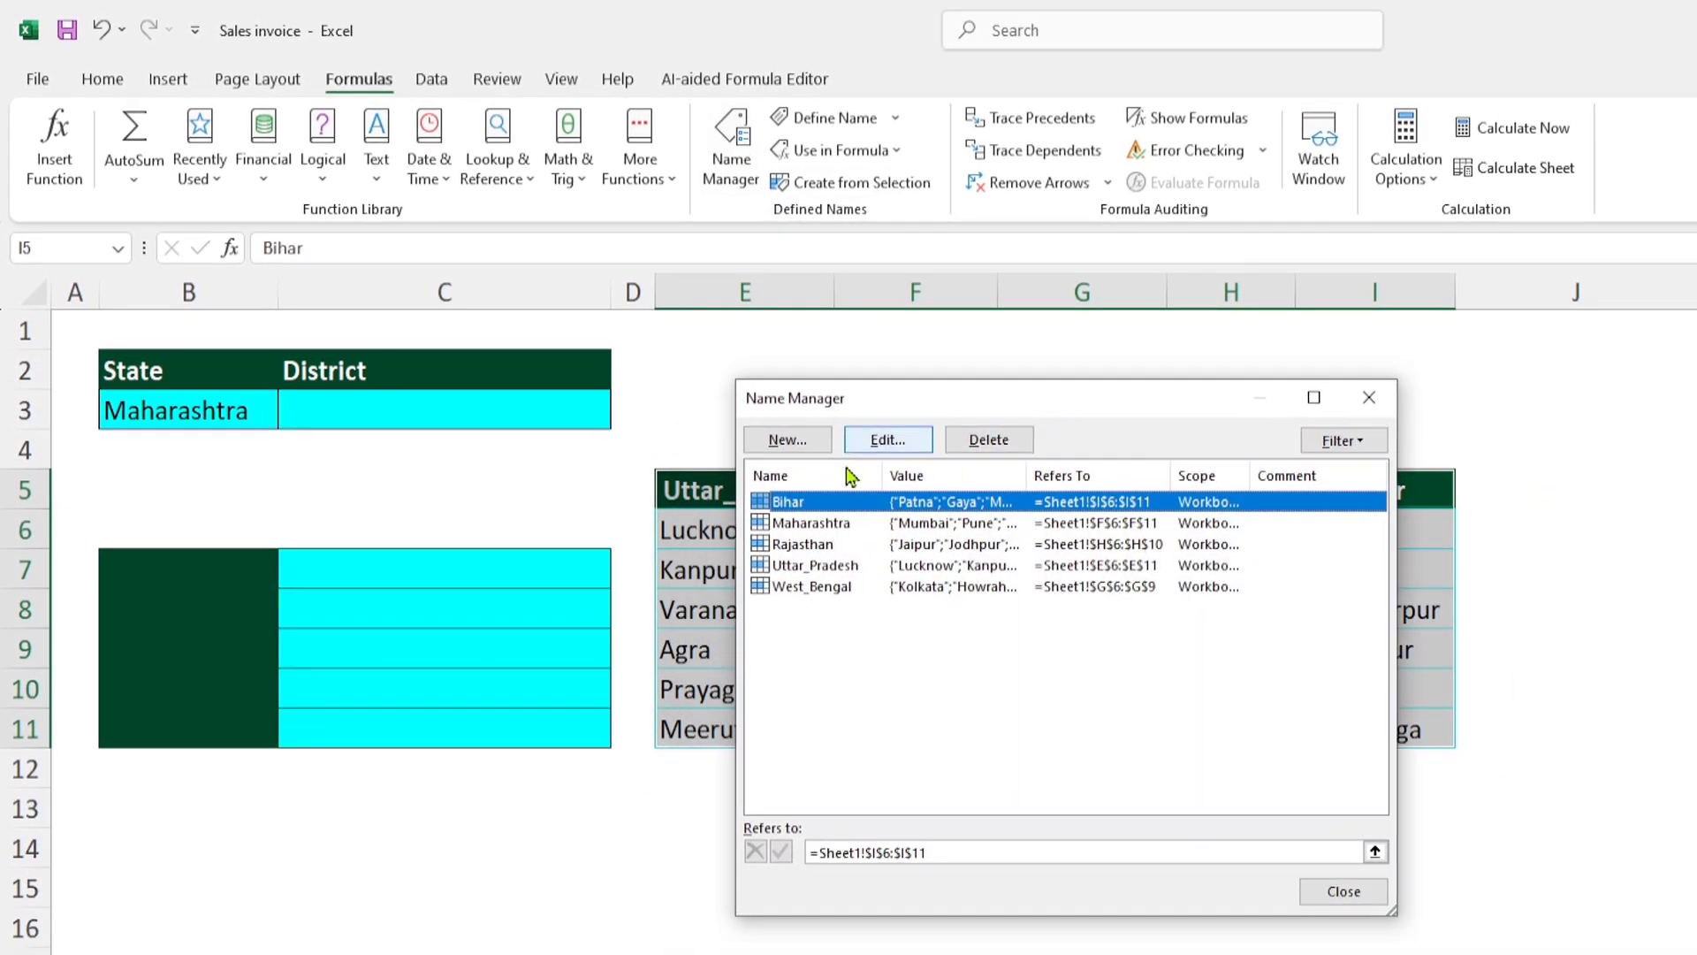
click(830, 590)
click(812, 571)
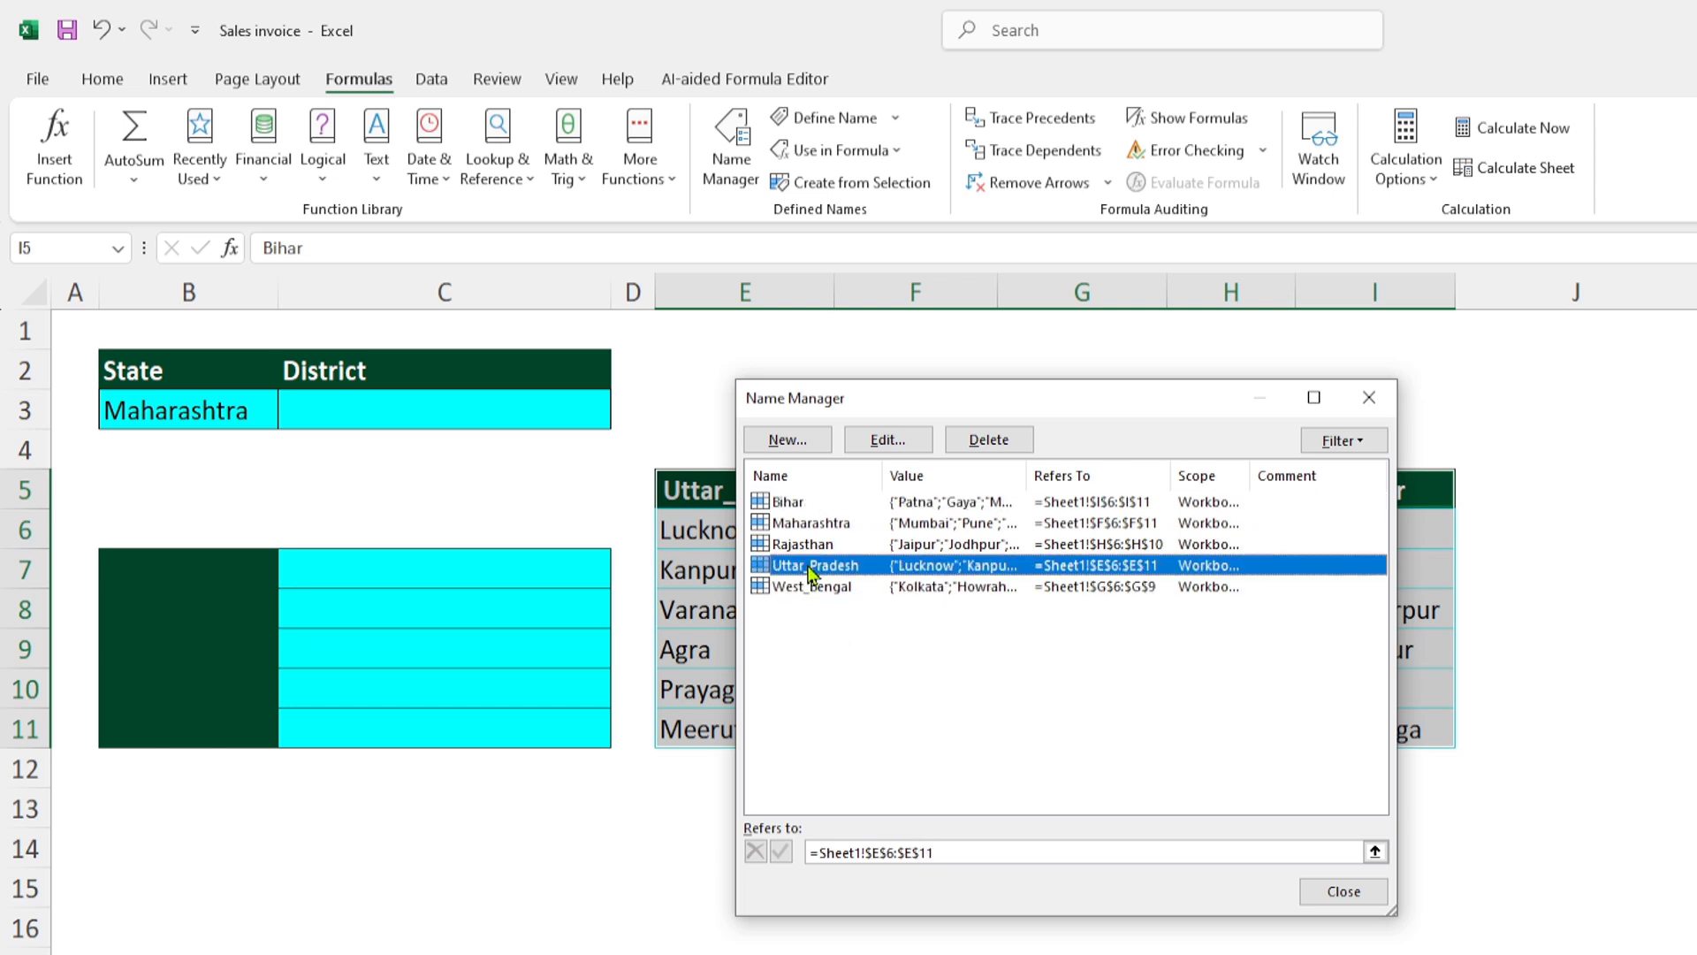
click(795, 545)
click(793, 524)
click(831, 504)
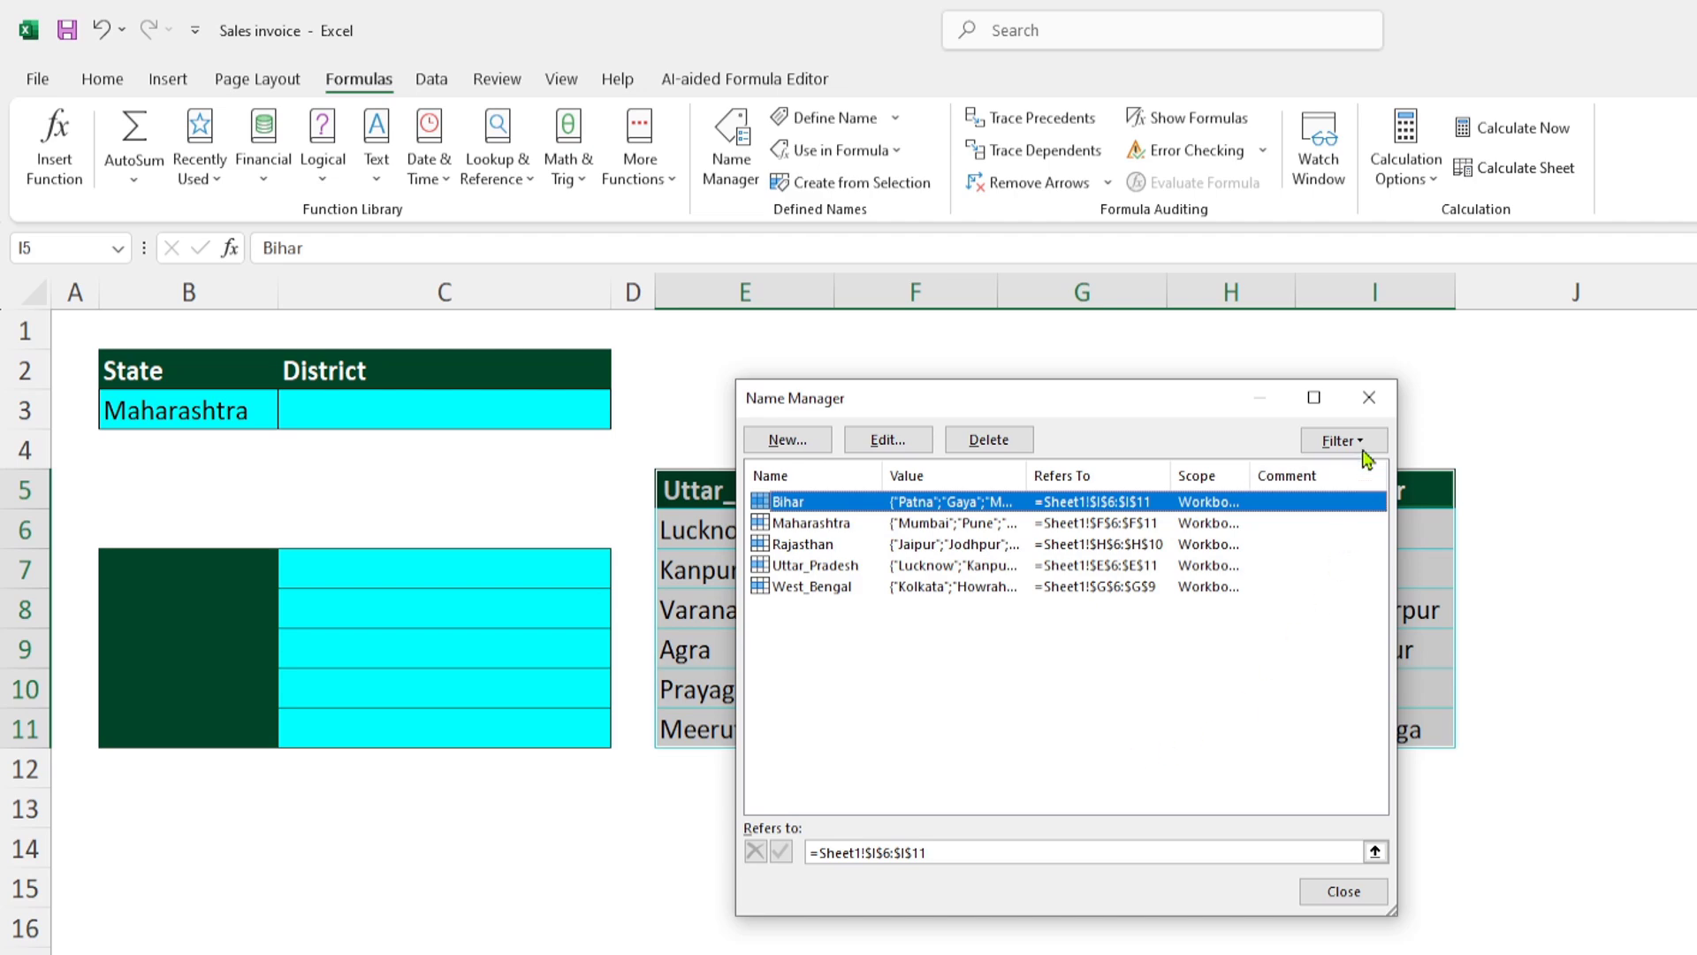
click(1370, 404)
- Go to the named ranges Rajasthan, West_Bengal, Bihar and Uttar_Pradesh in turn to check which district cells each covers
click(919, 570)
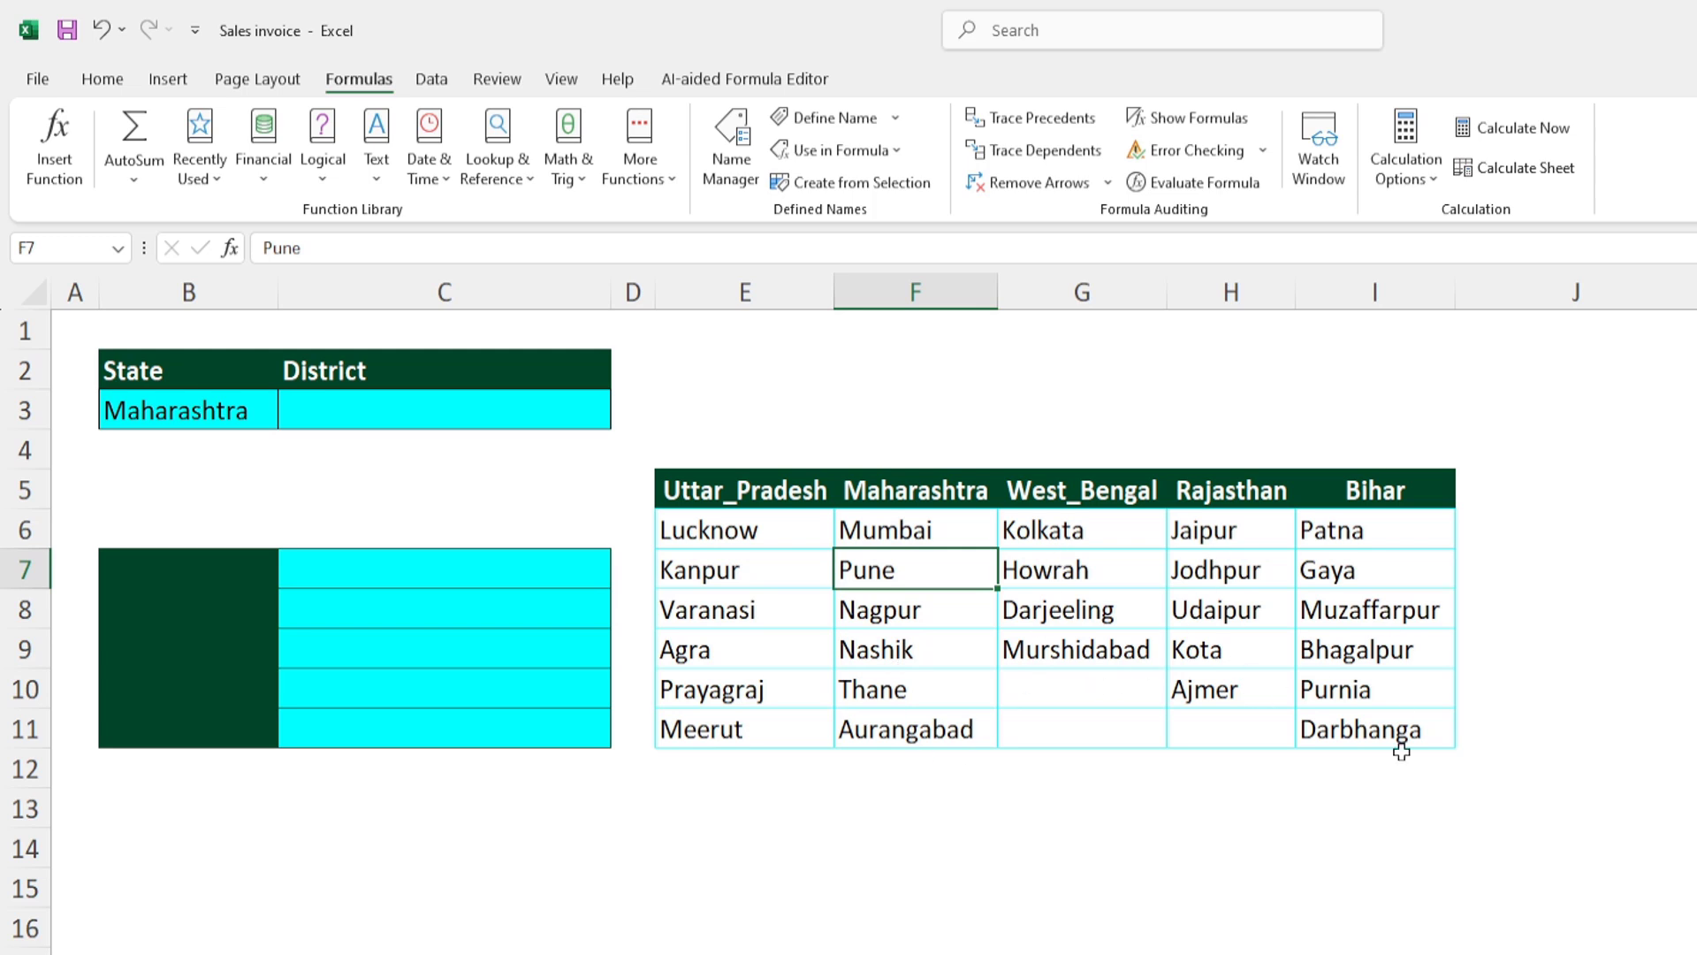
click(117, 248)
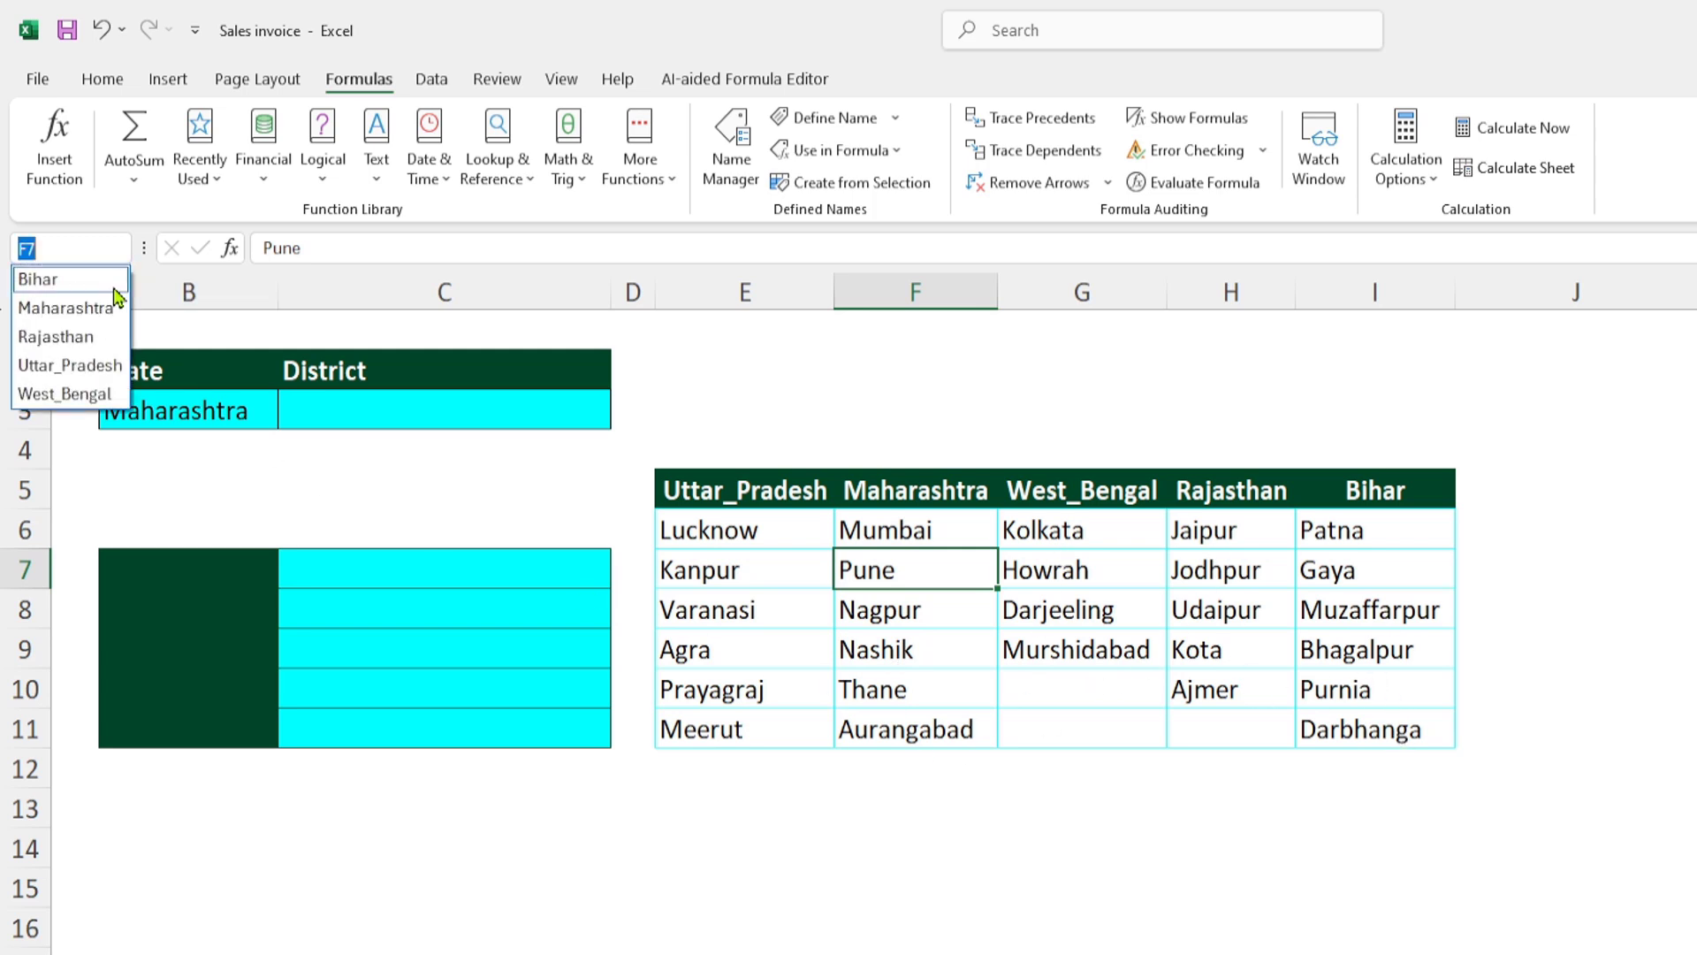
click(76, 339)
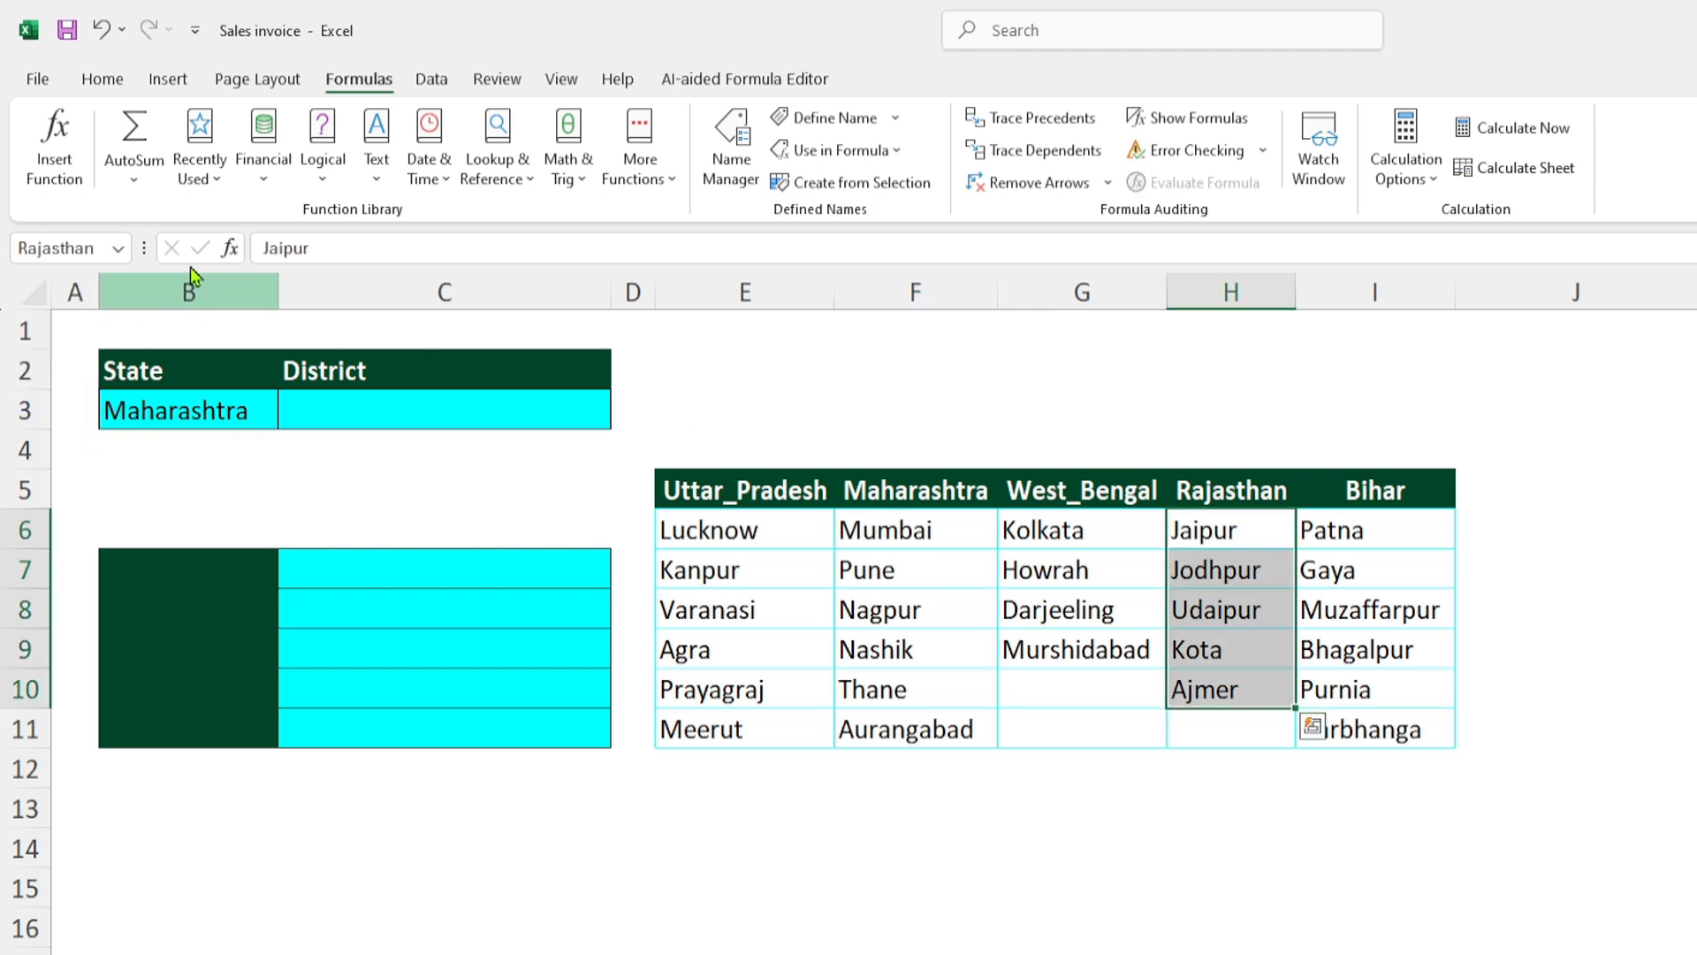
click(118, 248)
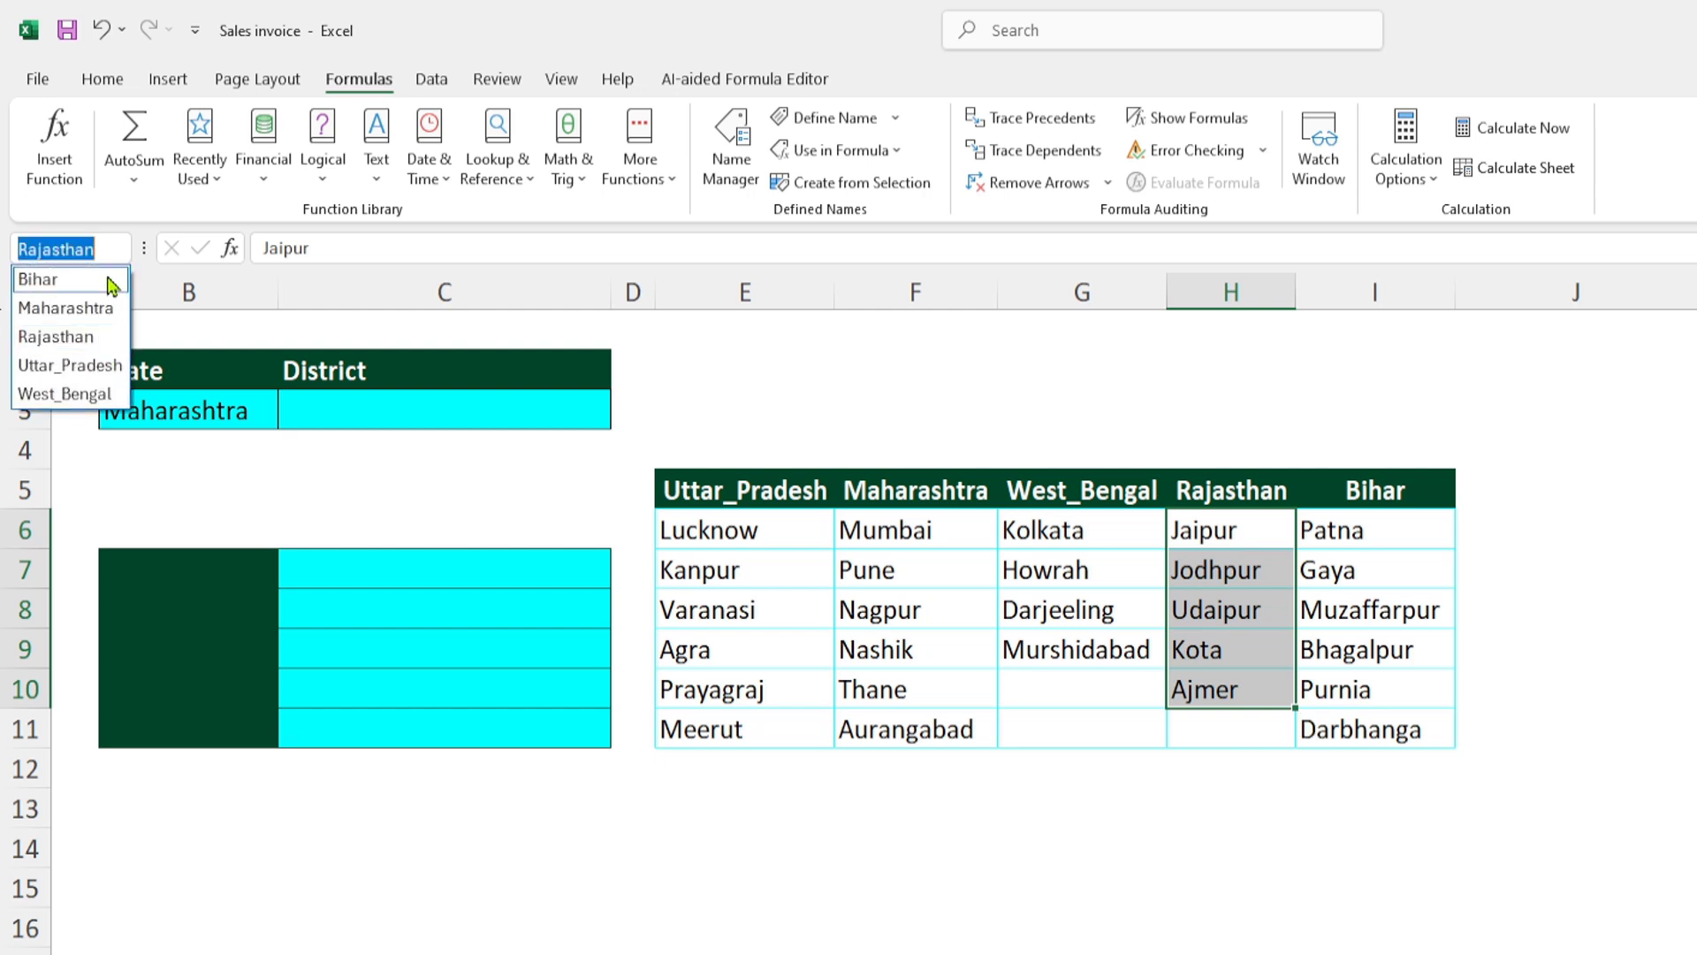
click(89, 394)
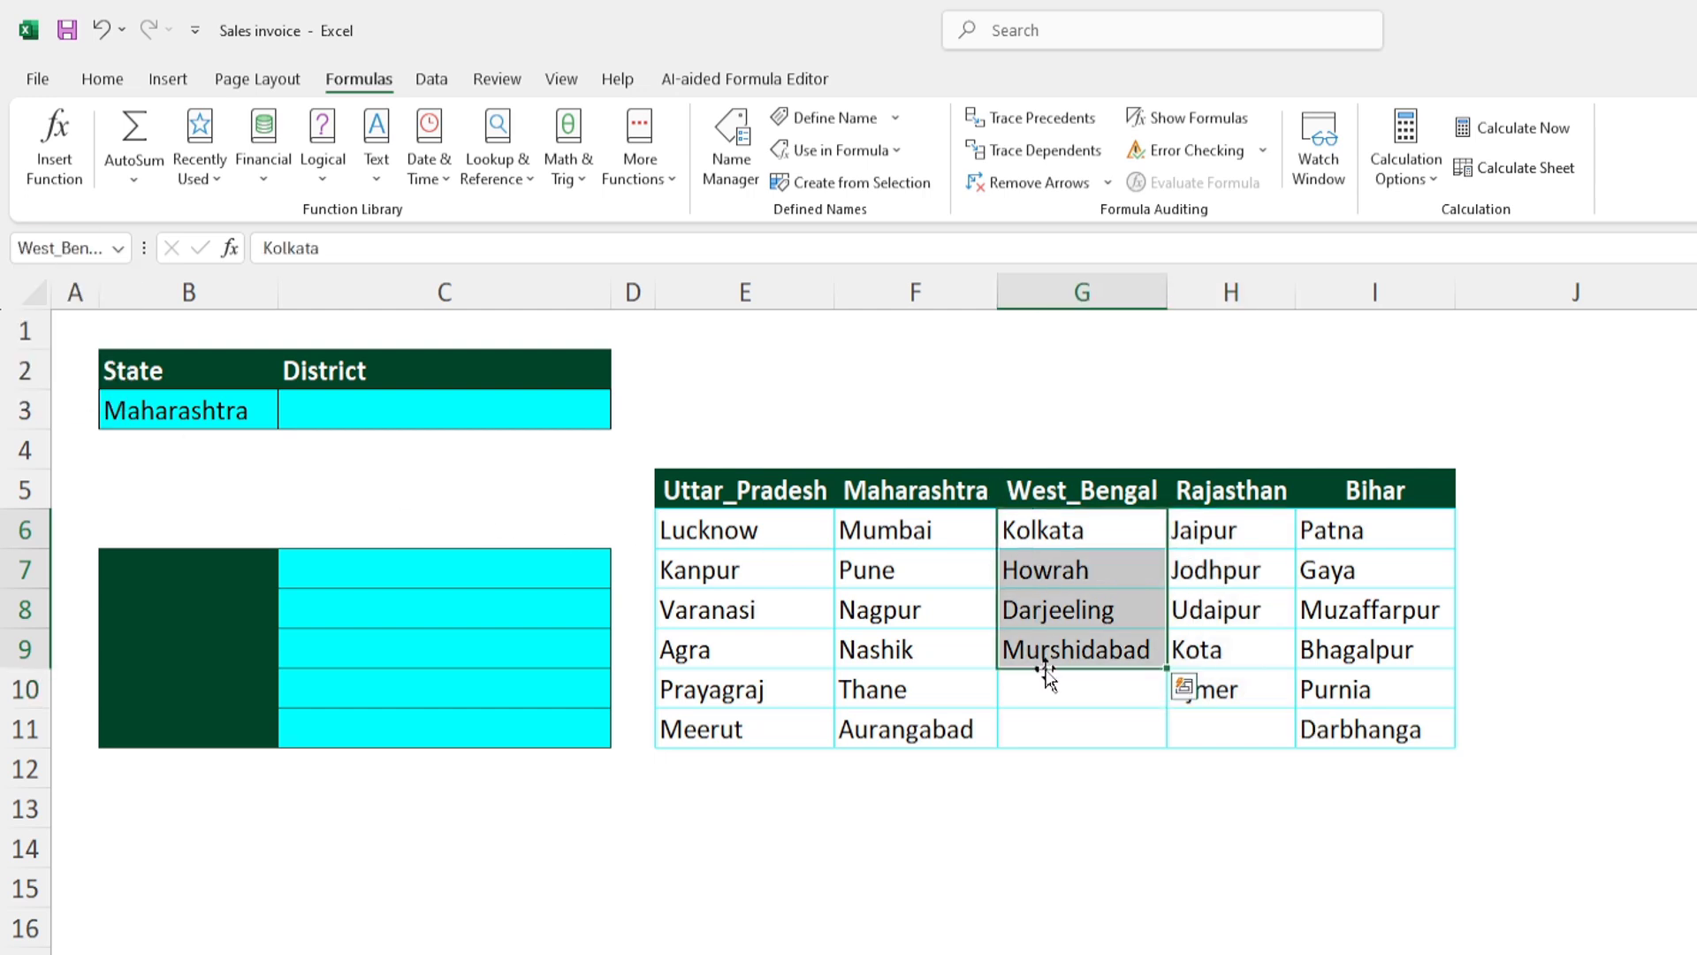
click(118, 248)
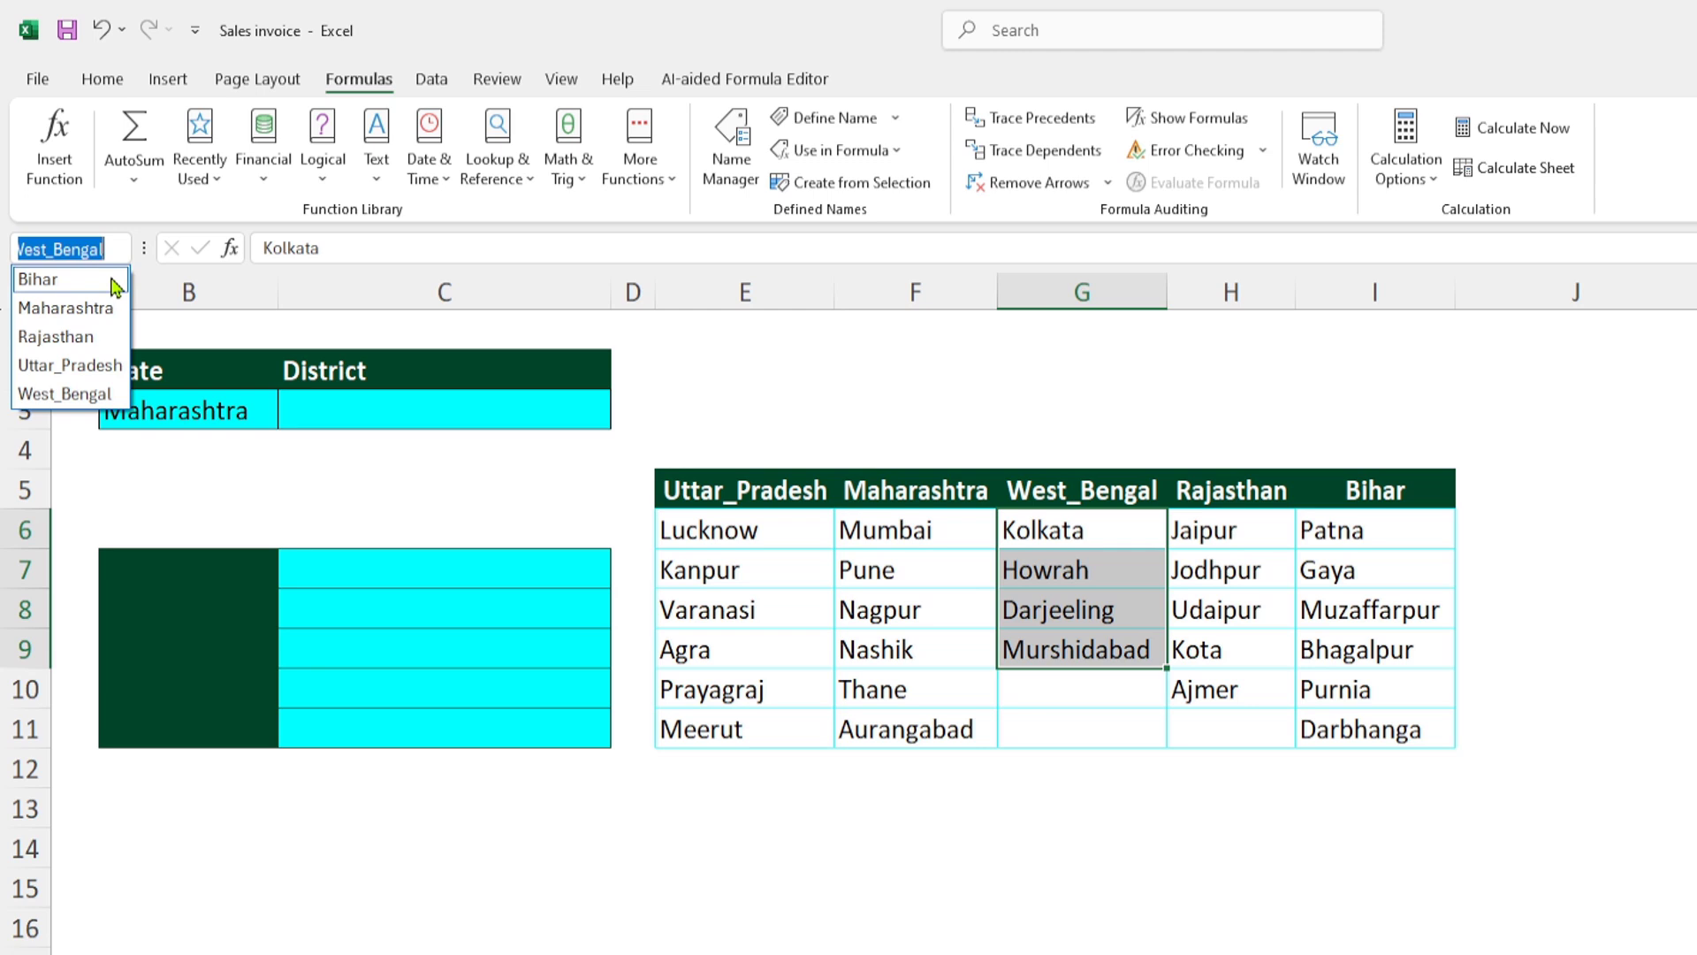
click(51, 278)
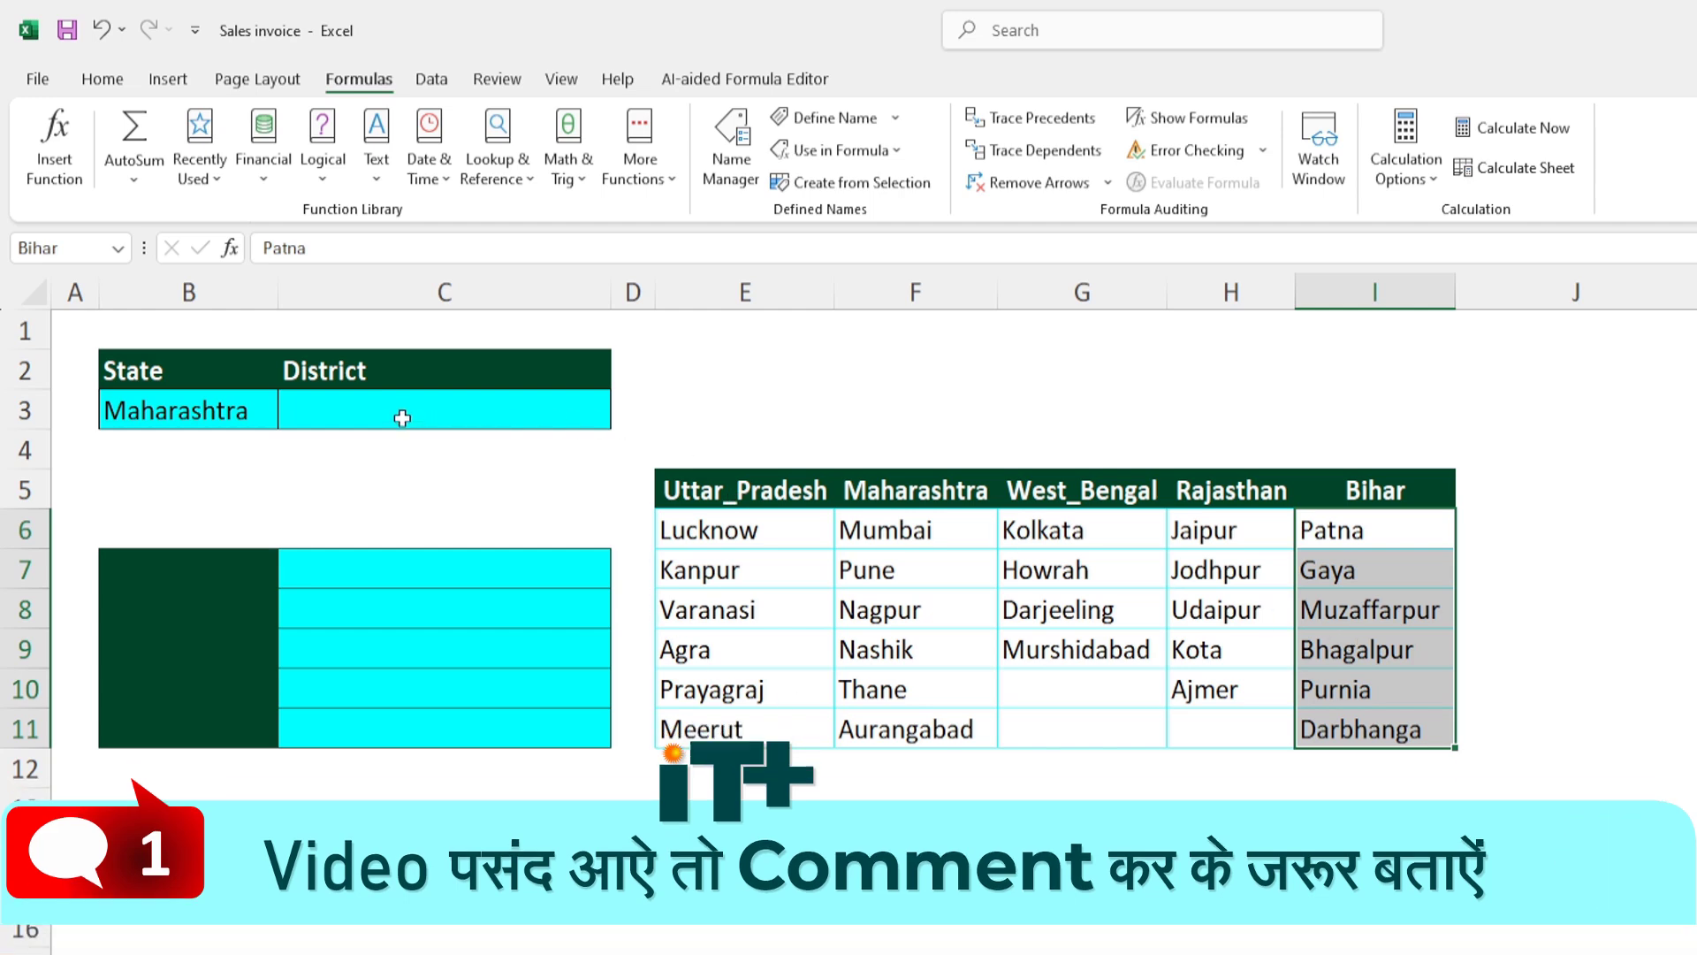
click(401, 417)
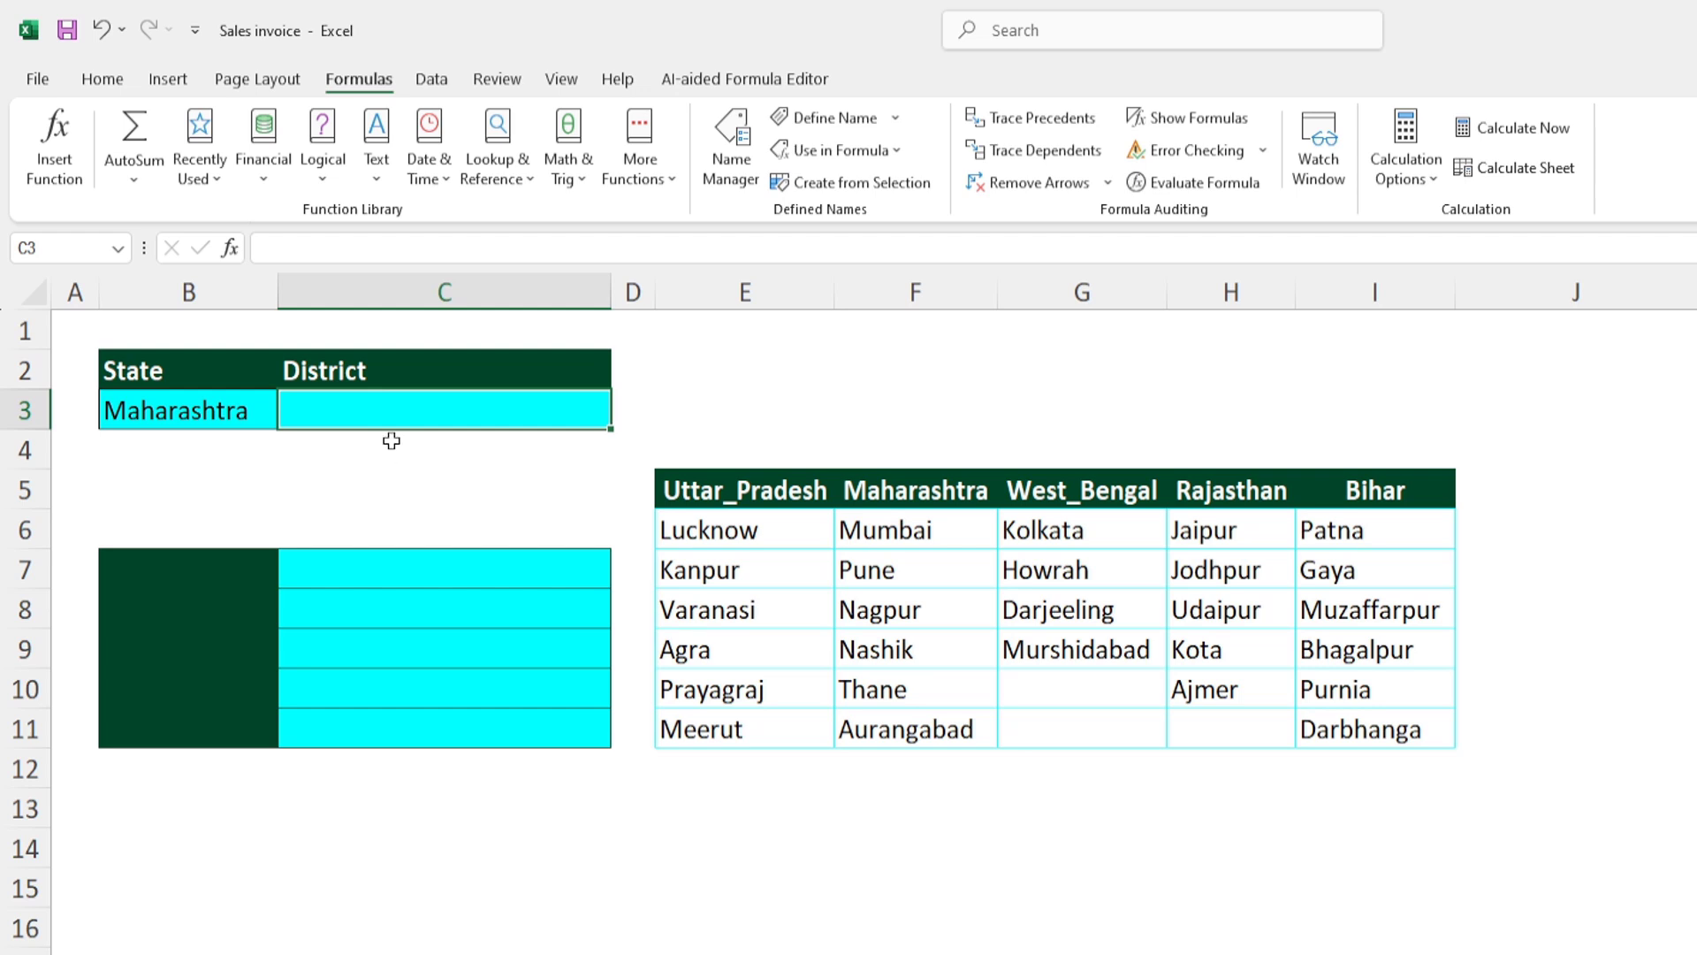
click(118, 249)
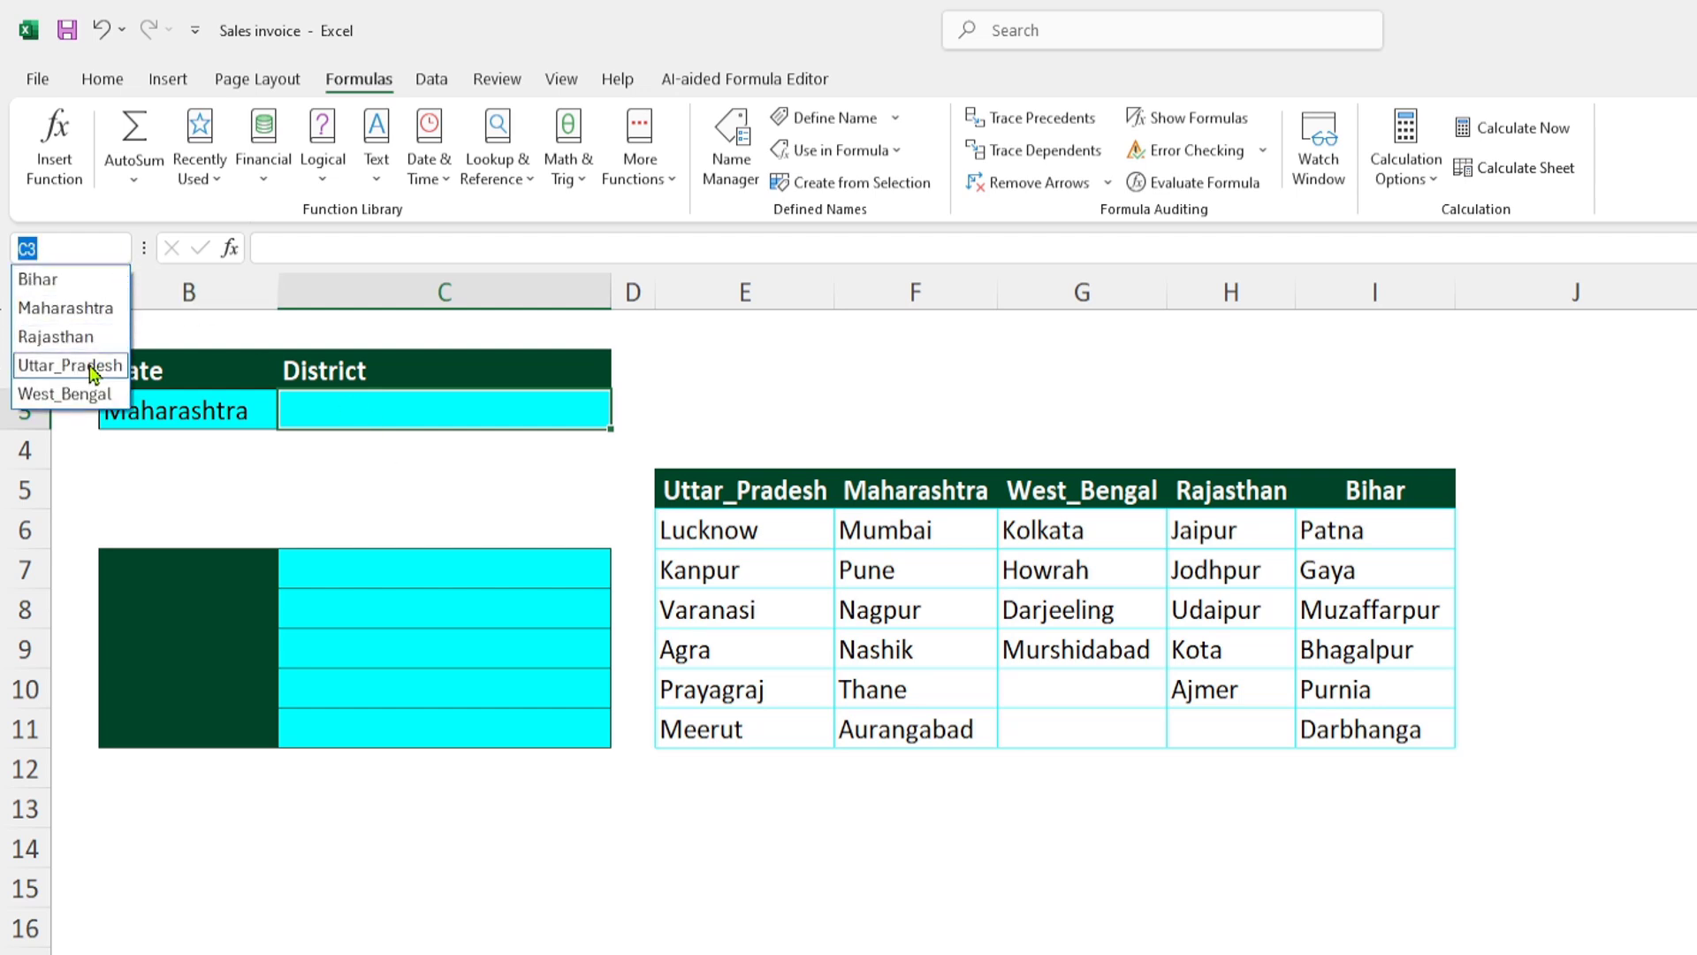
click(69, 365)
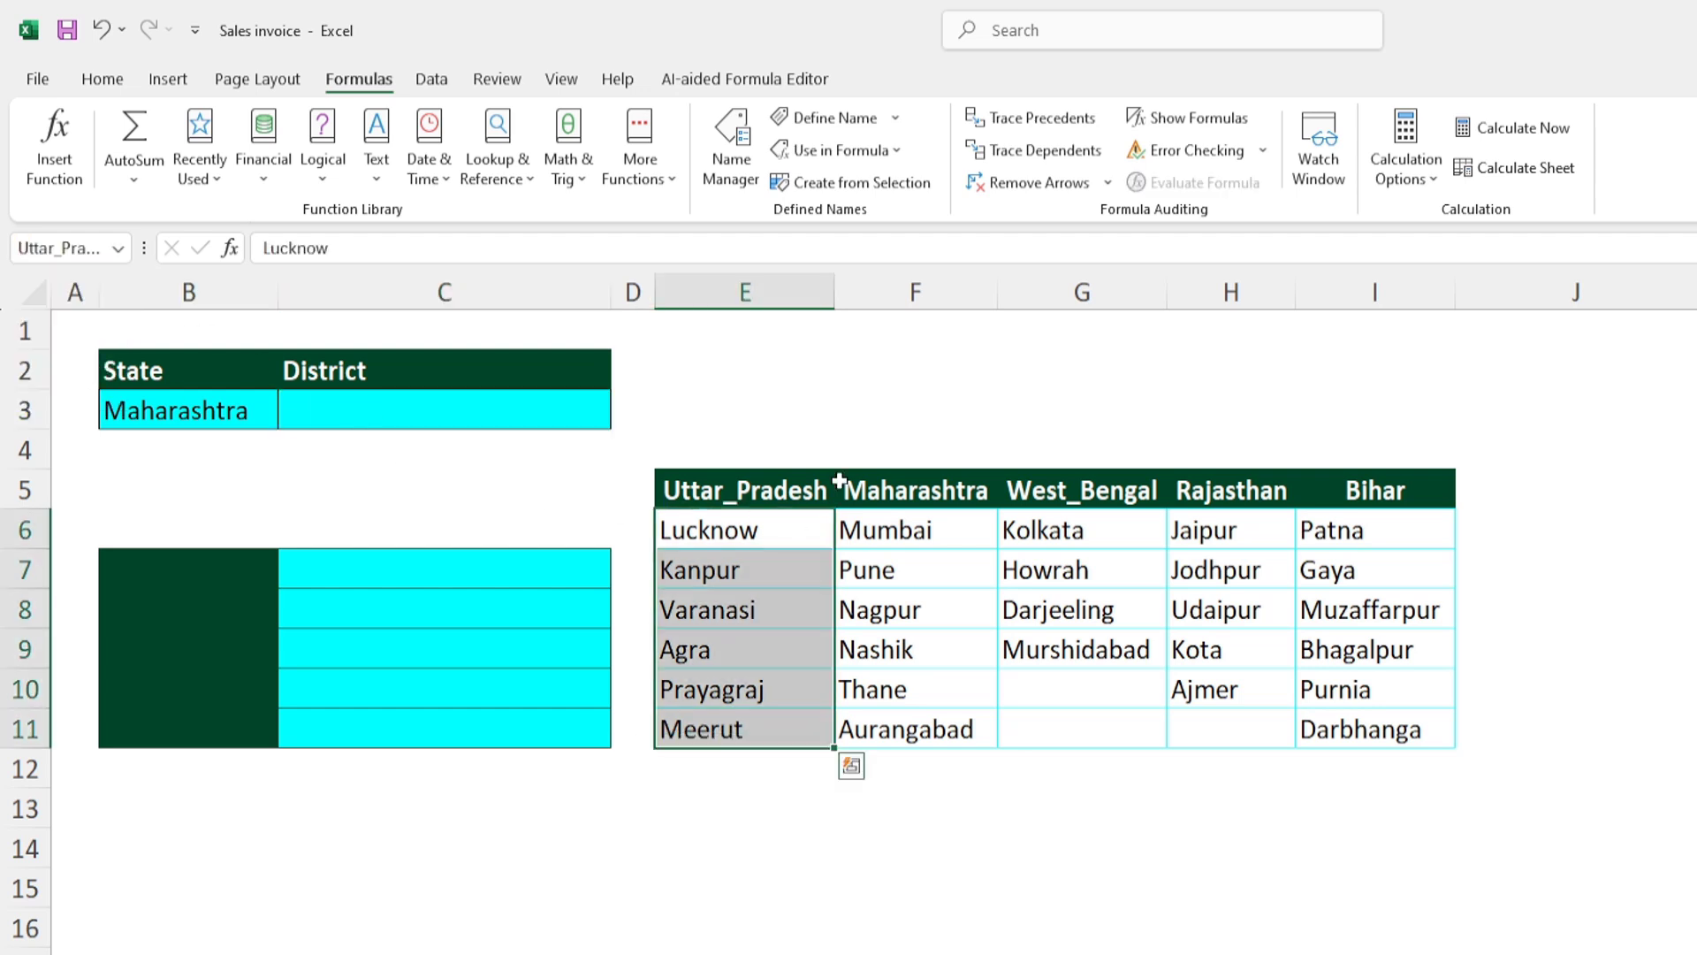
- Start a data validation rule for the District cell C3 that allows a List
click(403, 413)
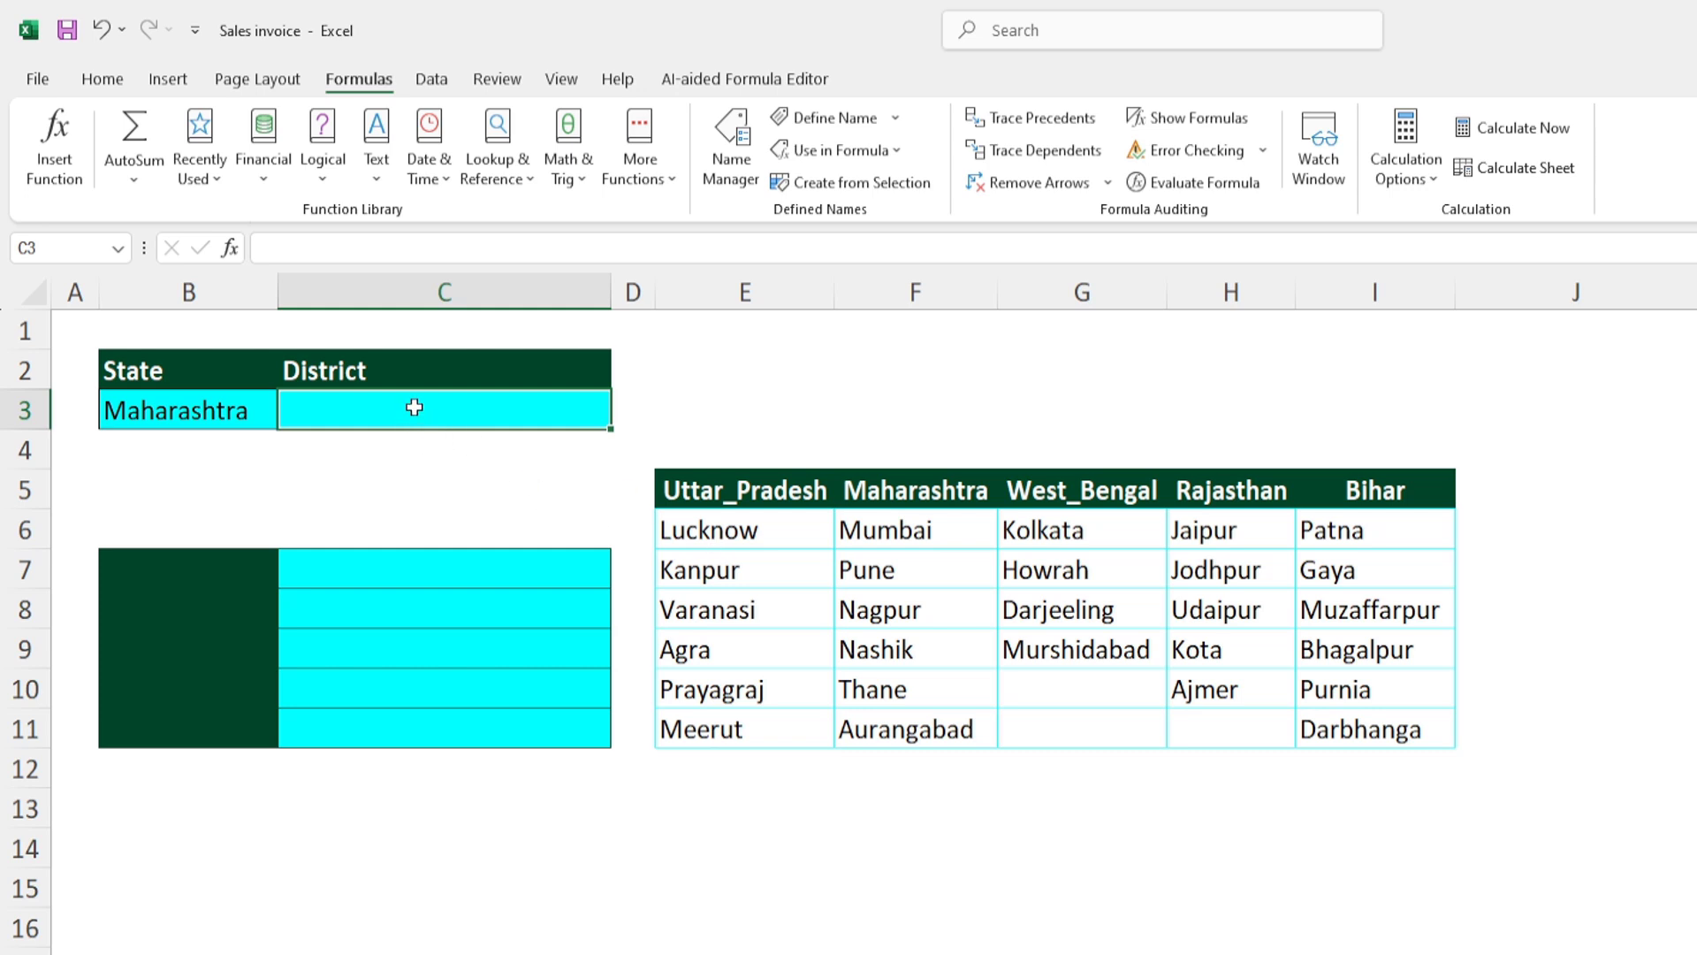
click(435, 80)
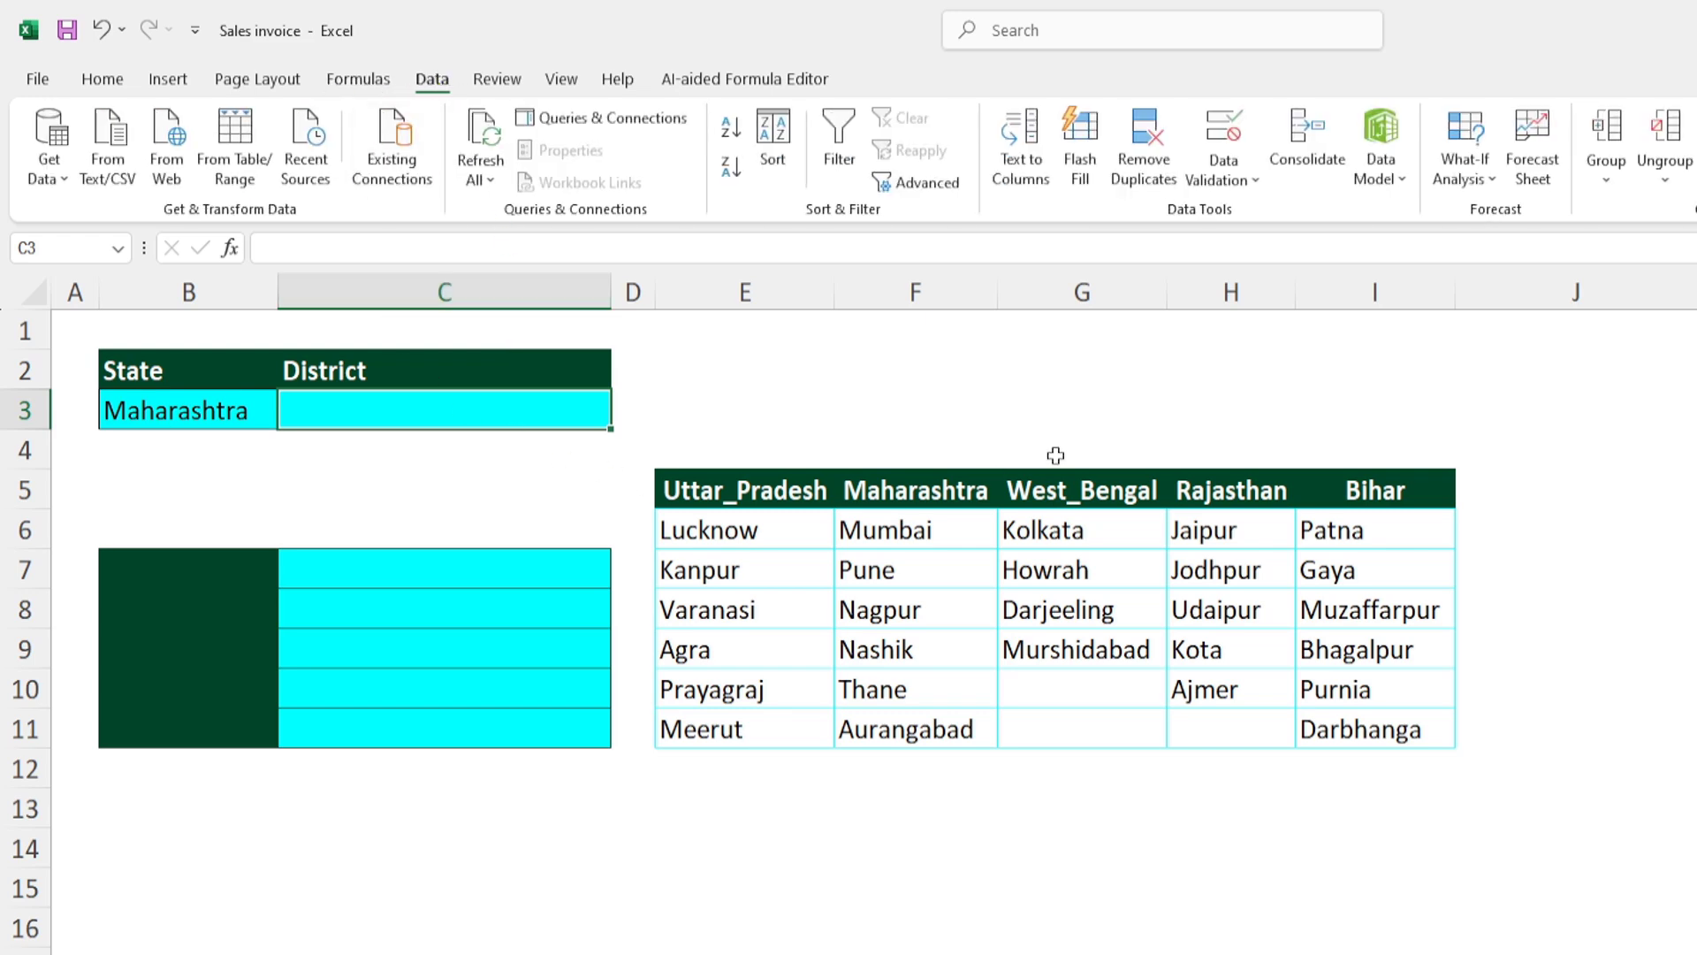
click(1223, 135)
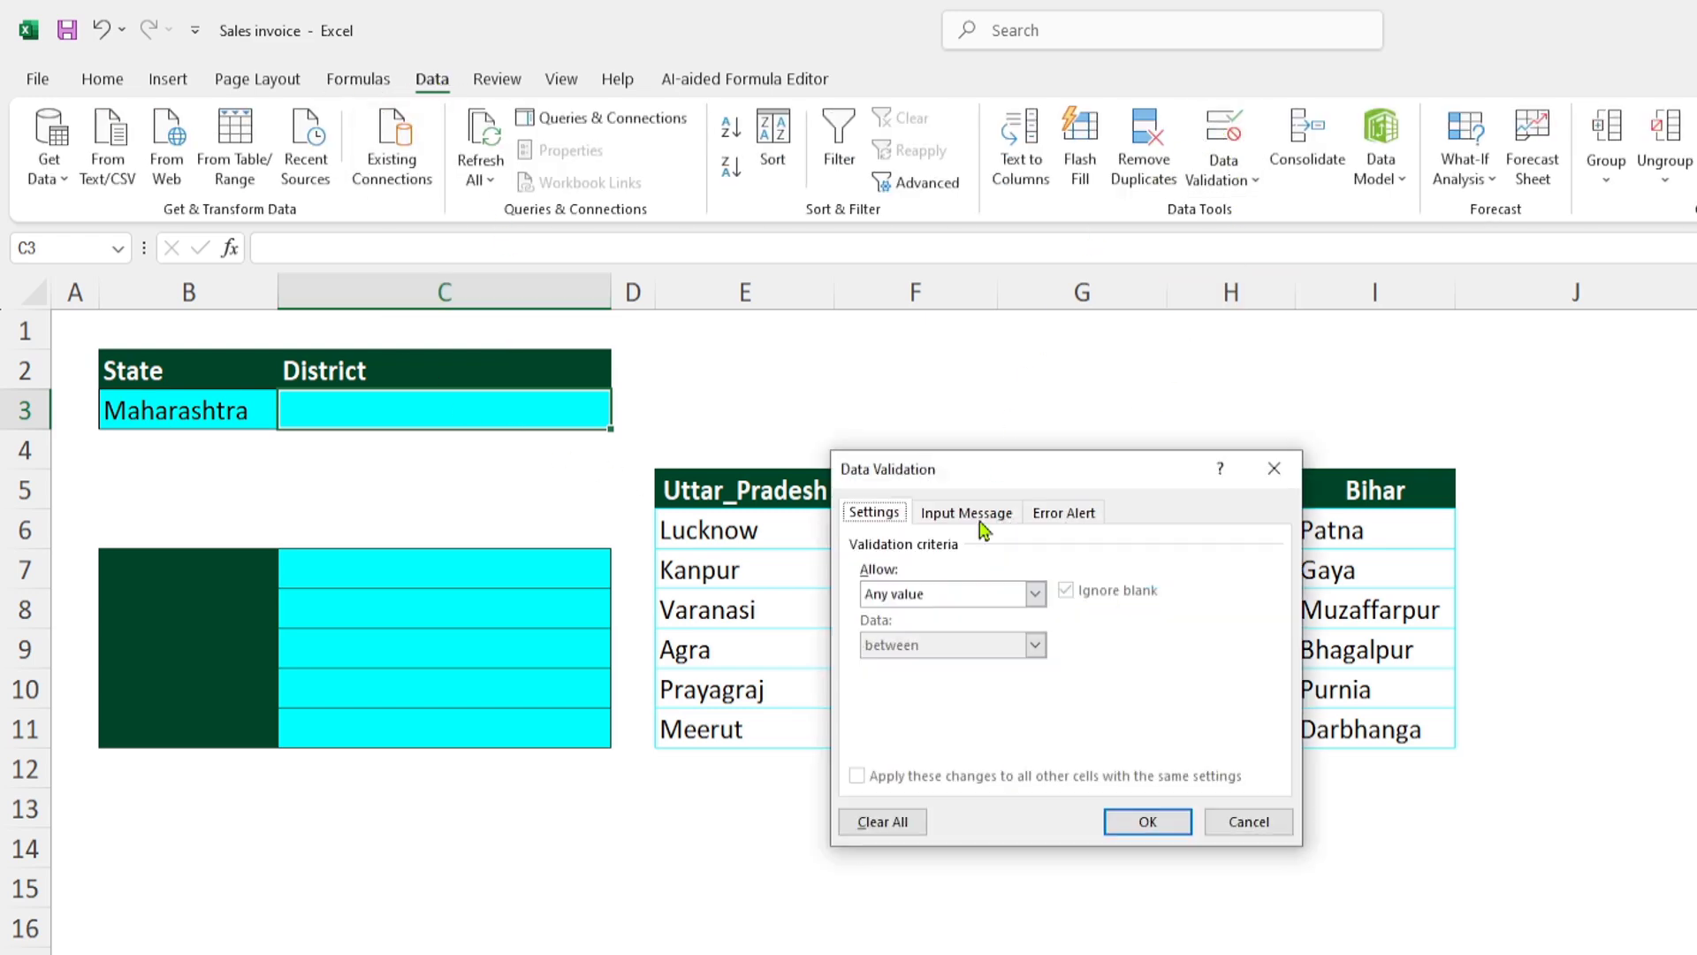
click(1035, 594)
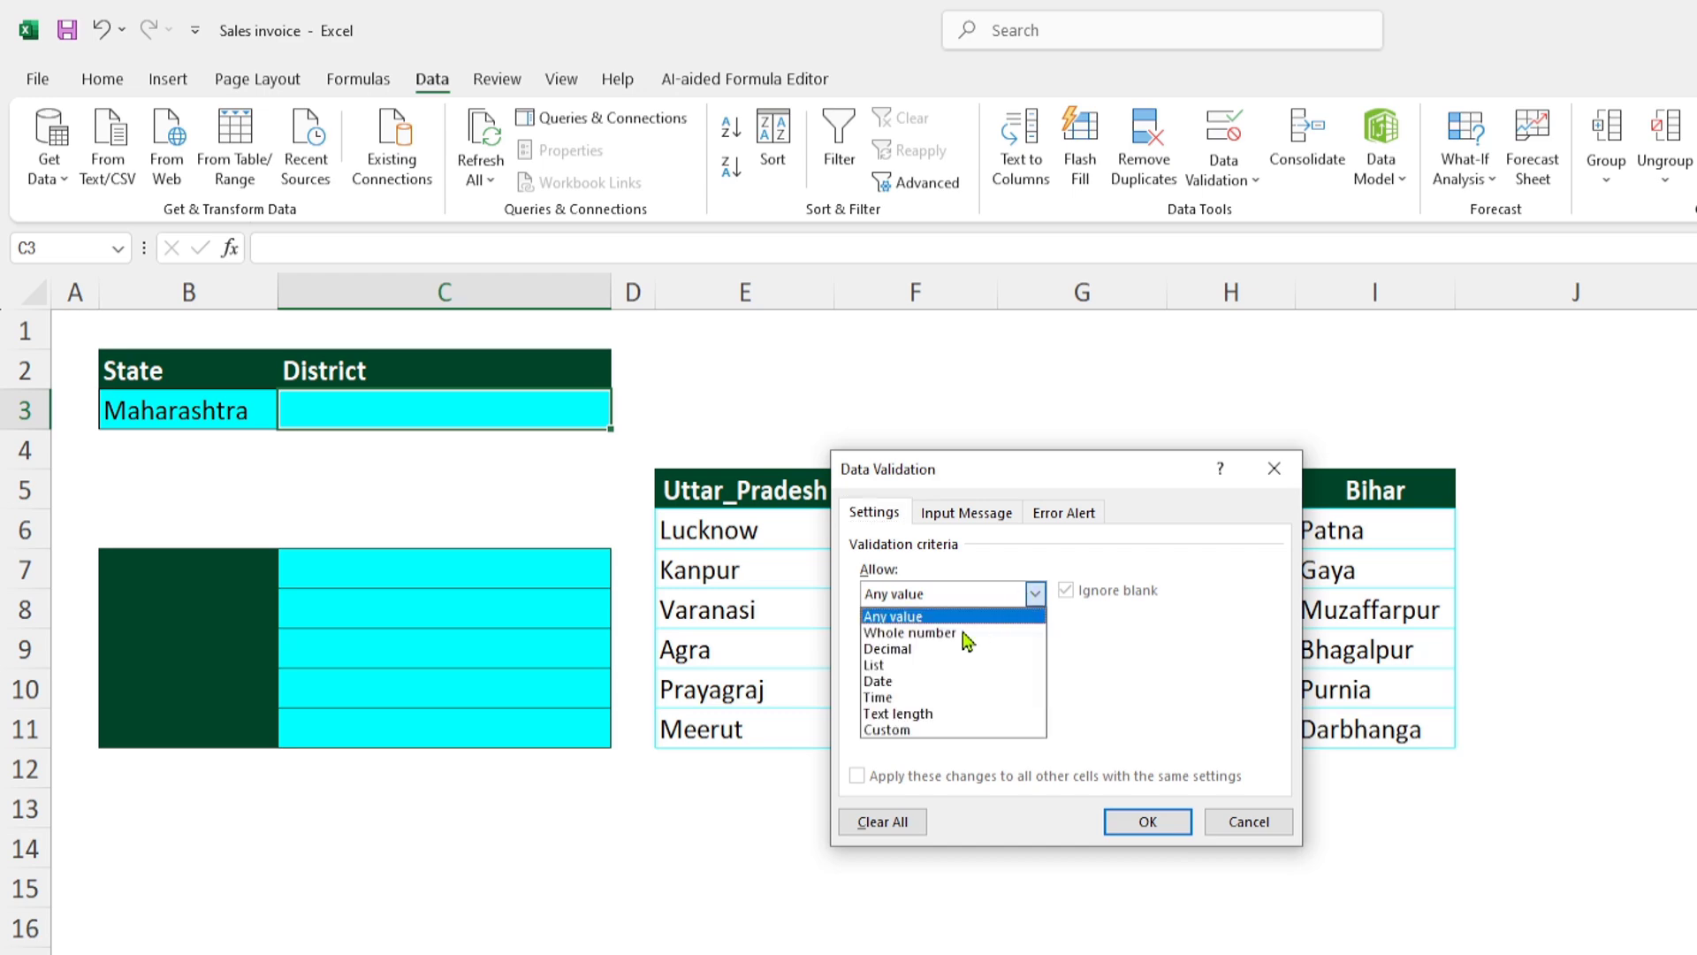
click(895, 670)
- Set the validation source to =indirect($B3), with only the column reference absolute, and apply the rule to C3
click(951, 695)
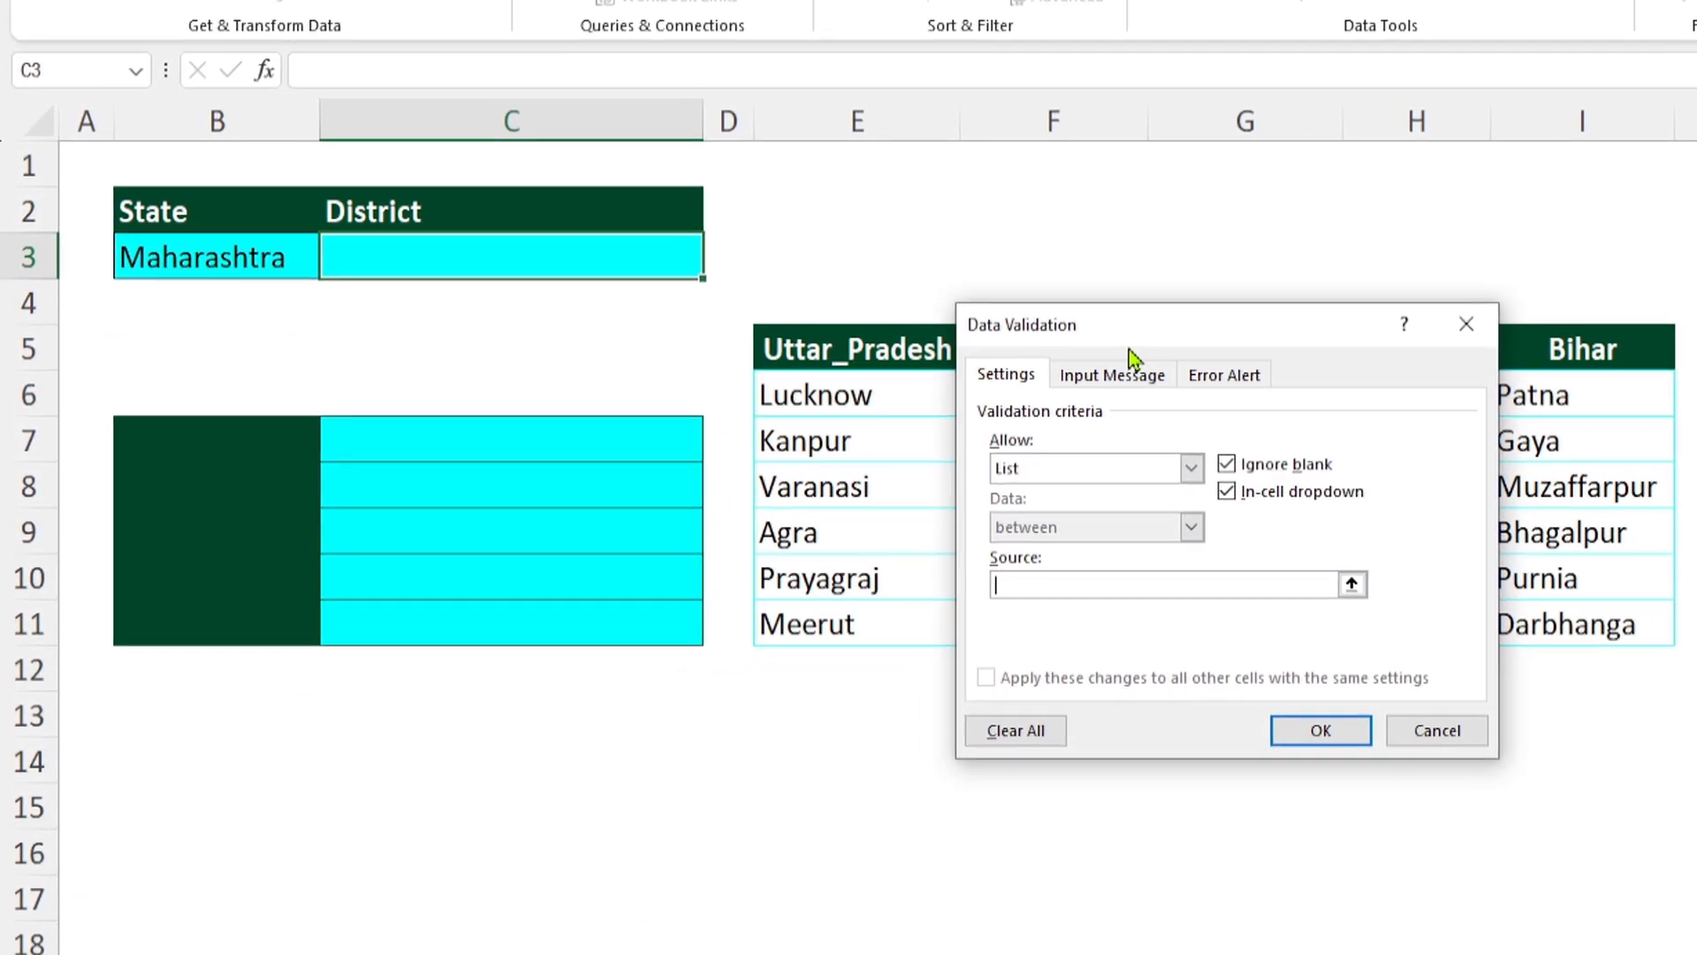
drag(983, 471, 984, 579)
drag(1161, 421, 1146, 511)
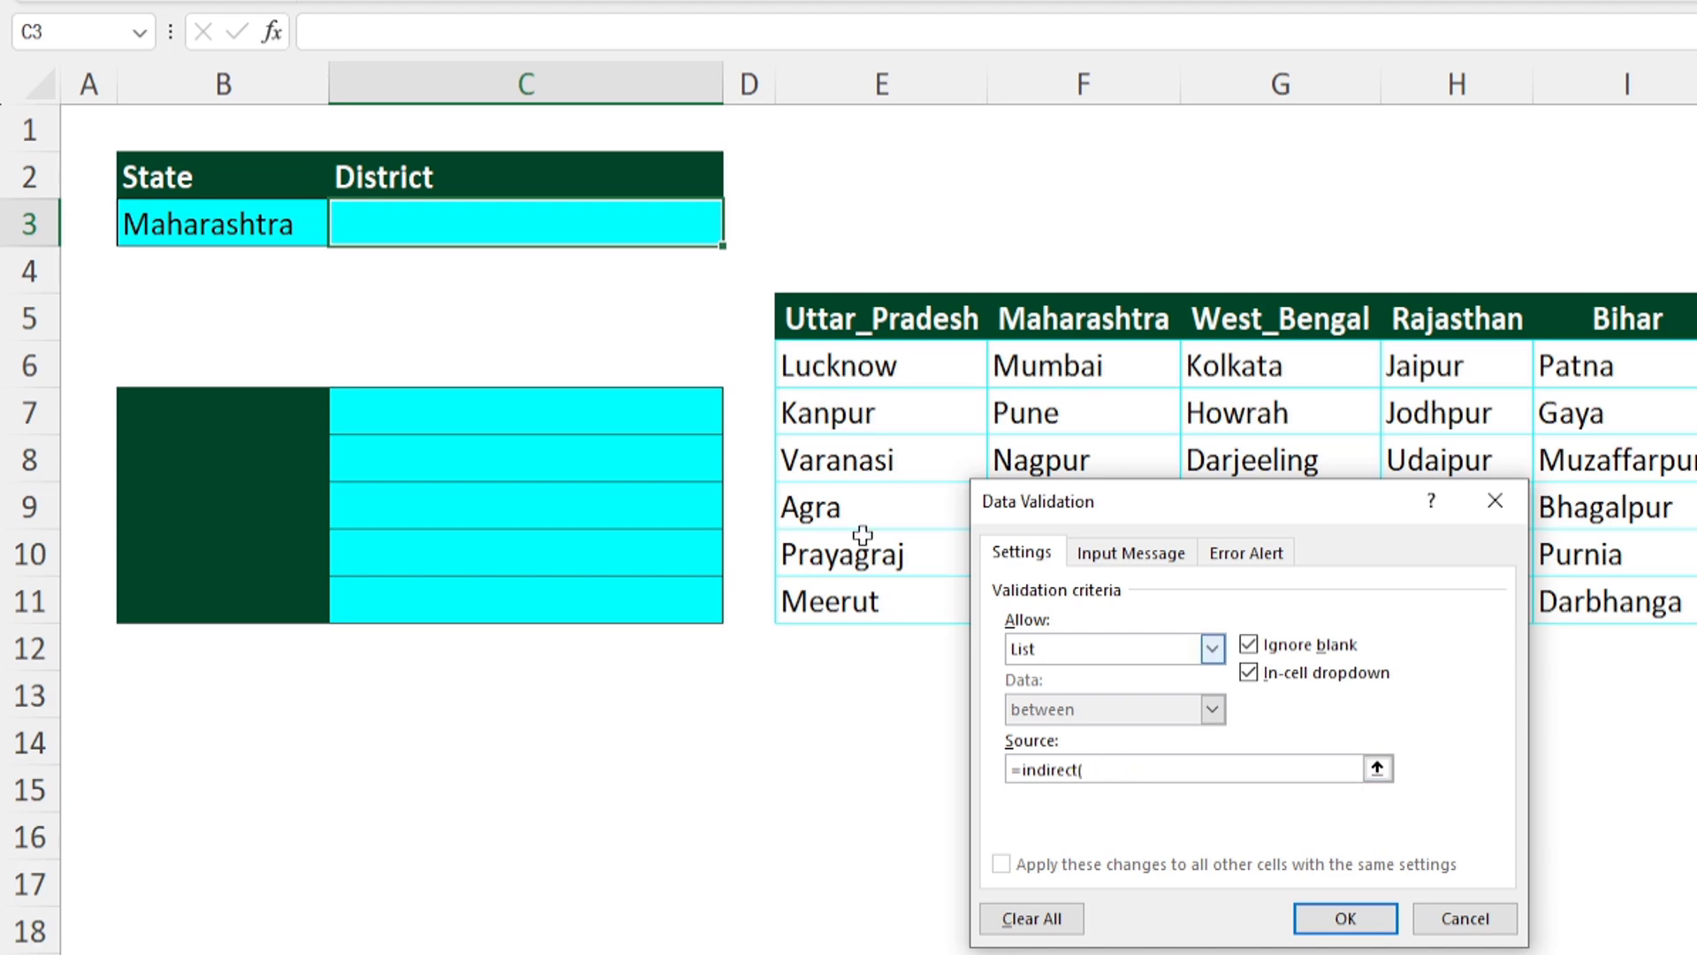
click(236, 223)
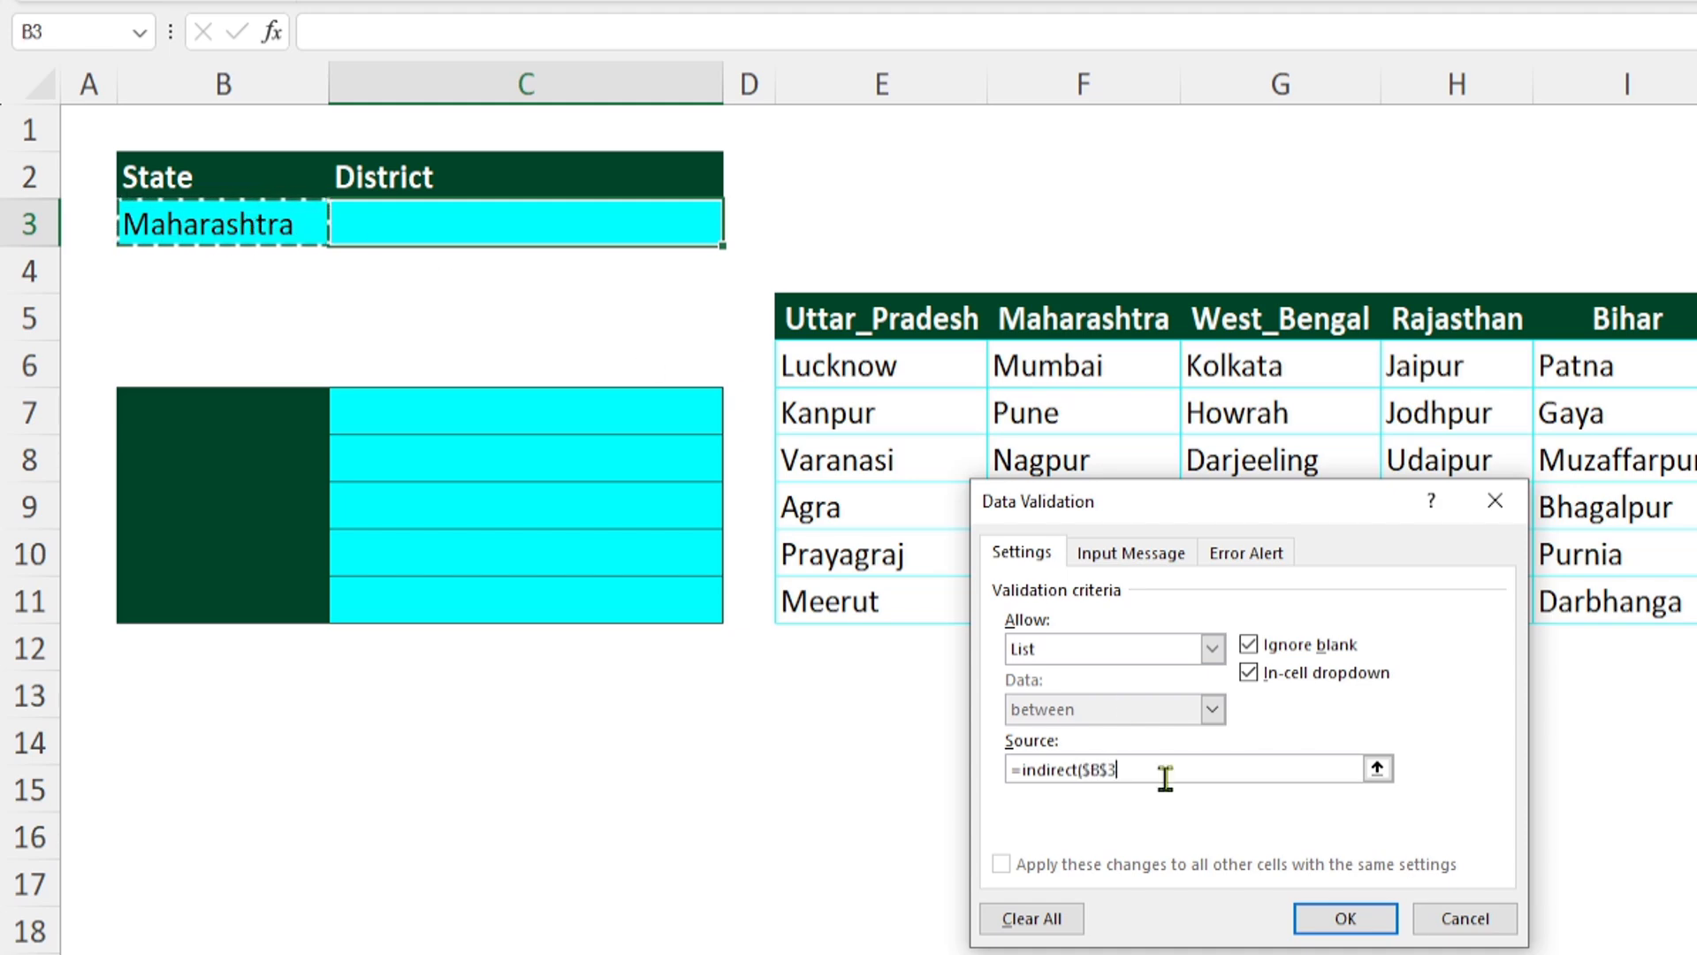
click(1109, 769)
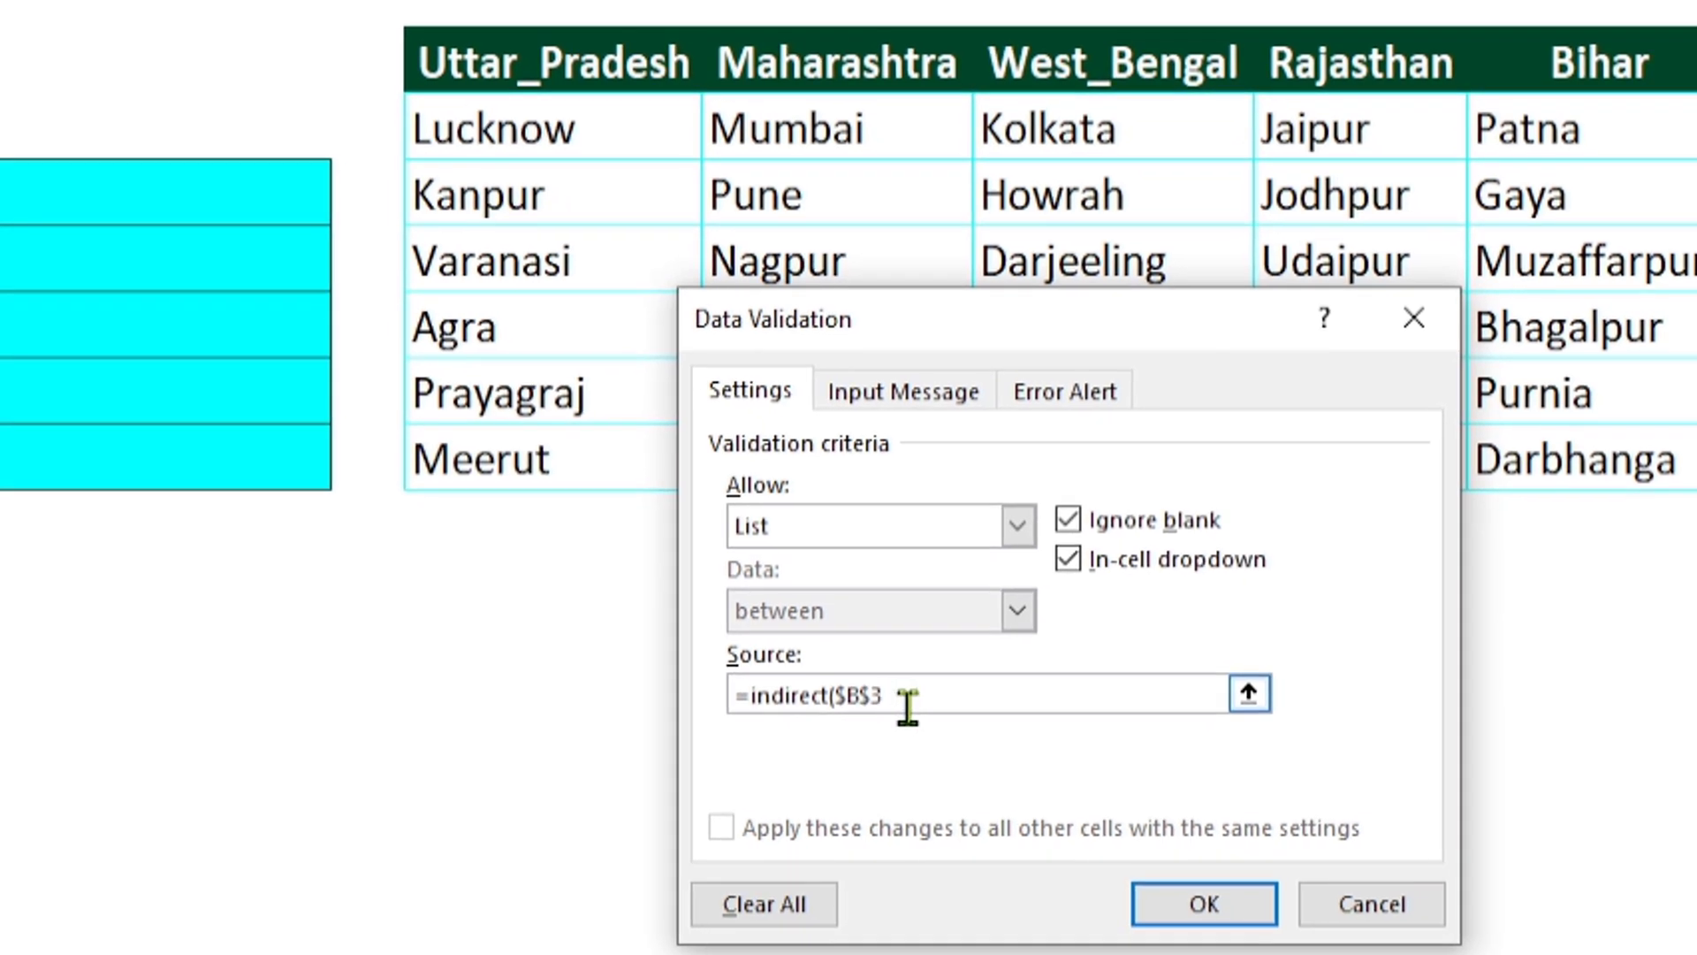
key(F4)
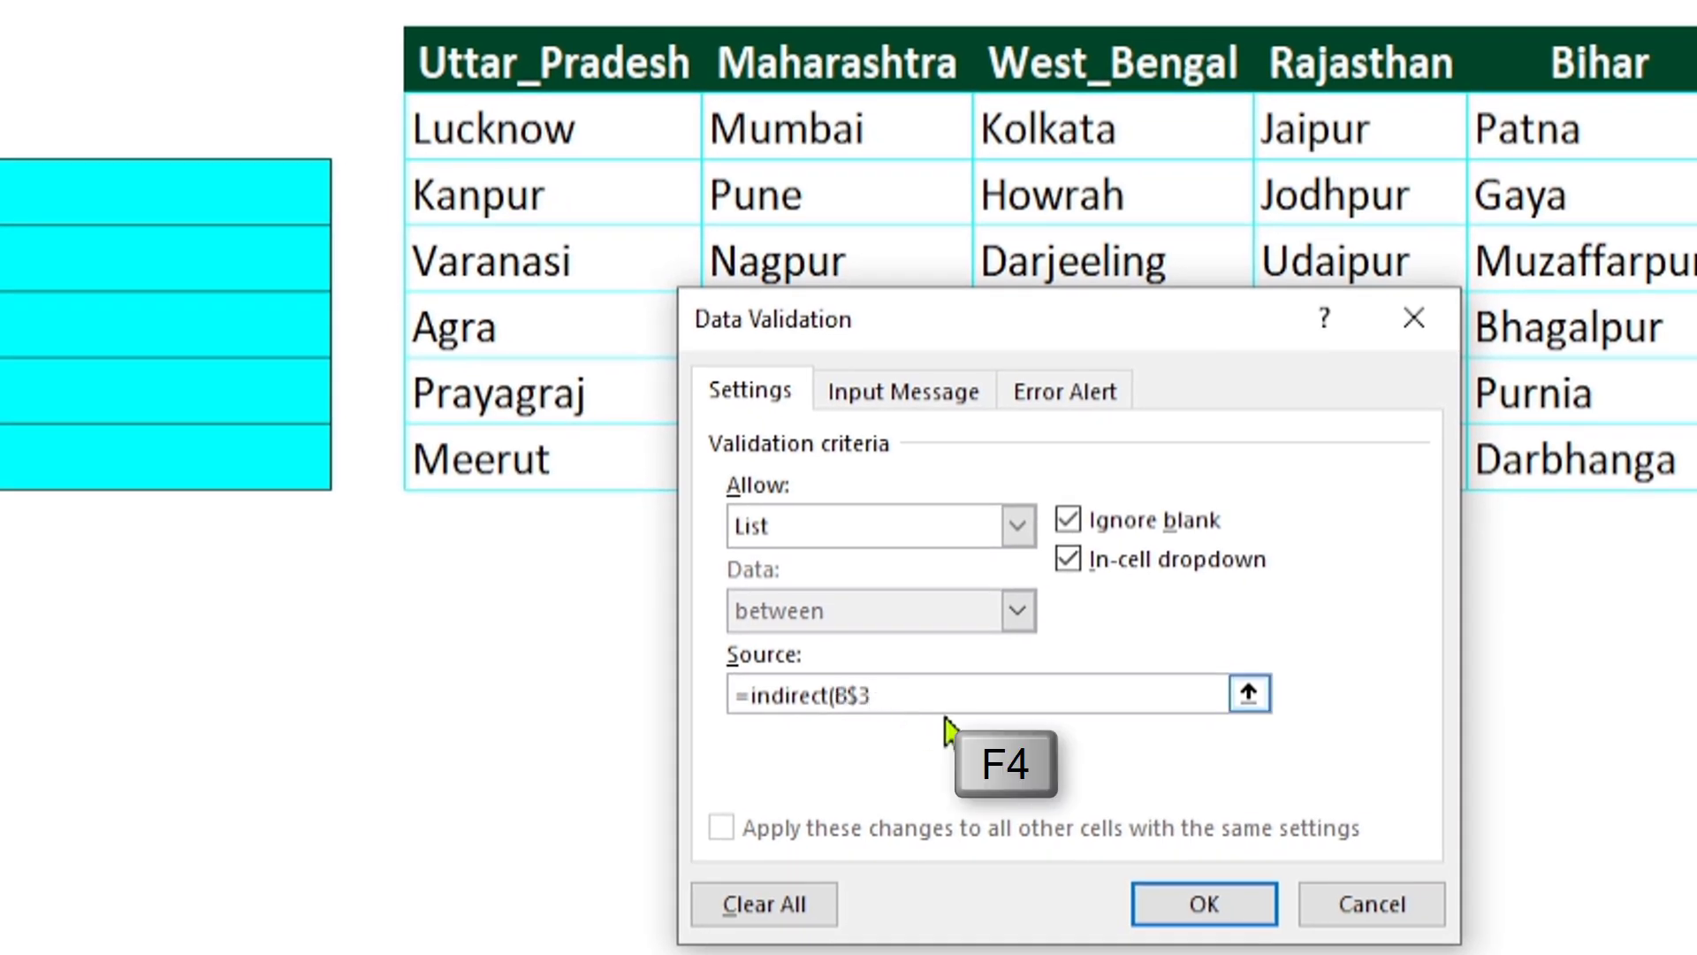
key(F4)
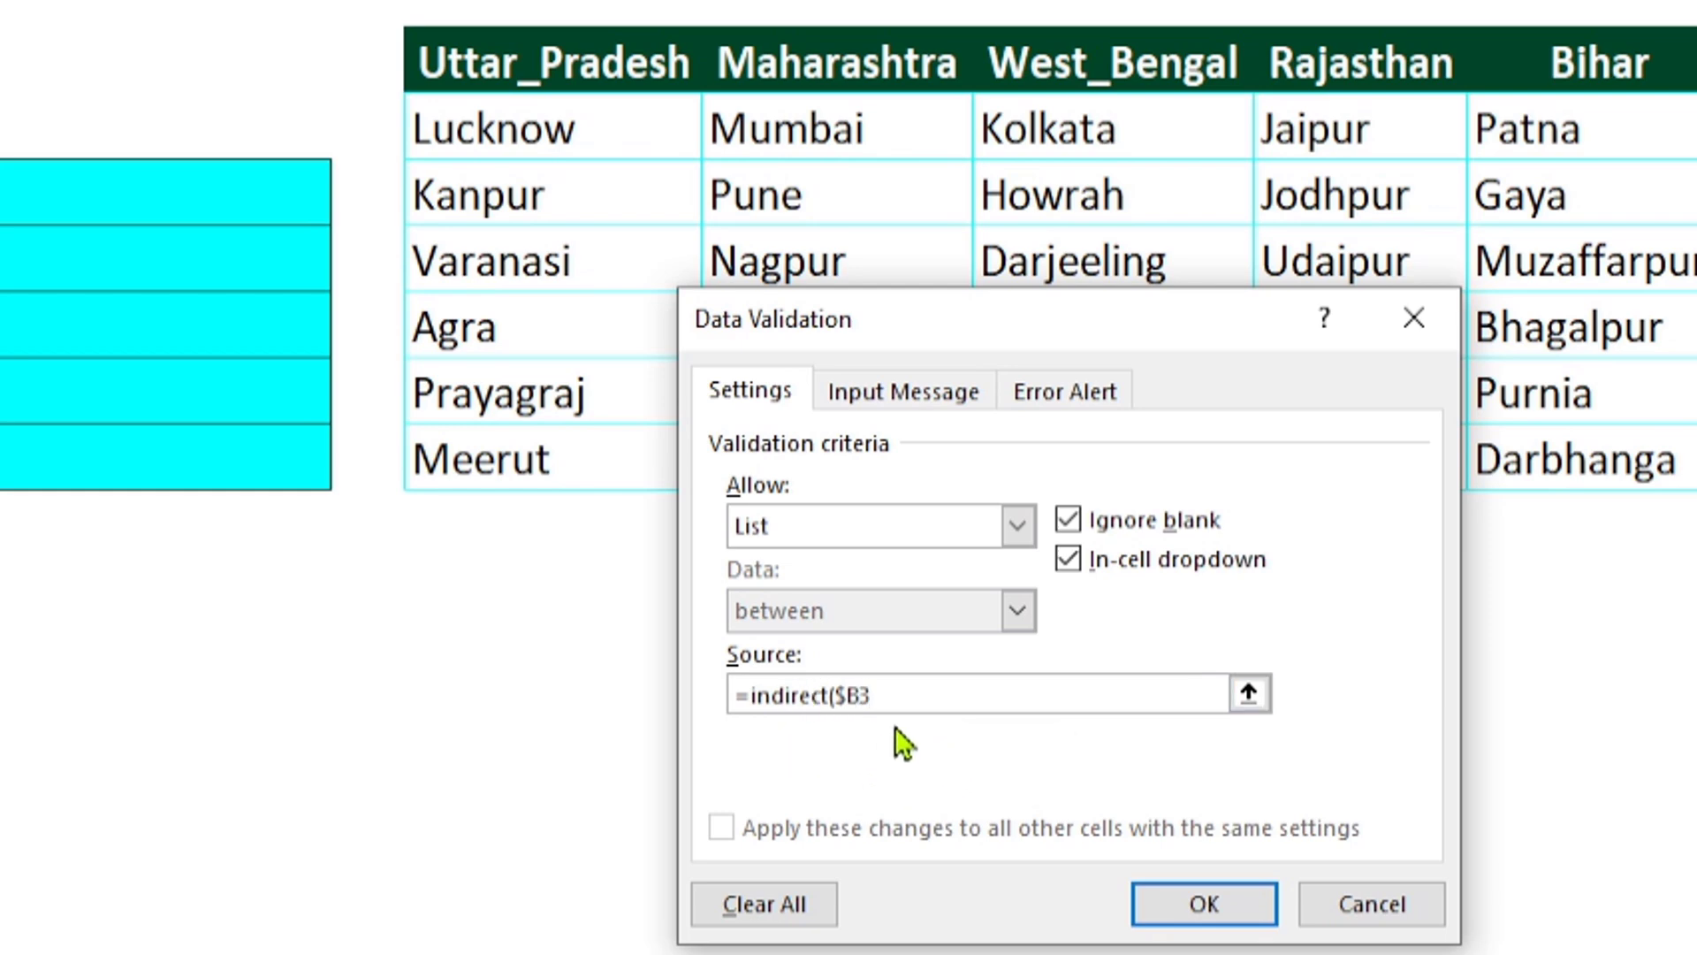
click(910, 698)
click(1194, 906)
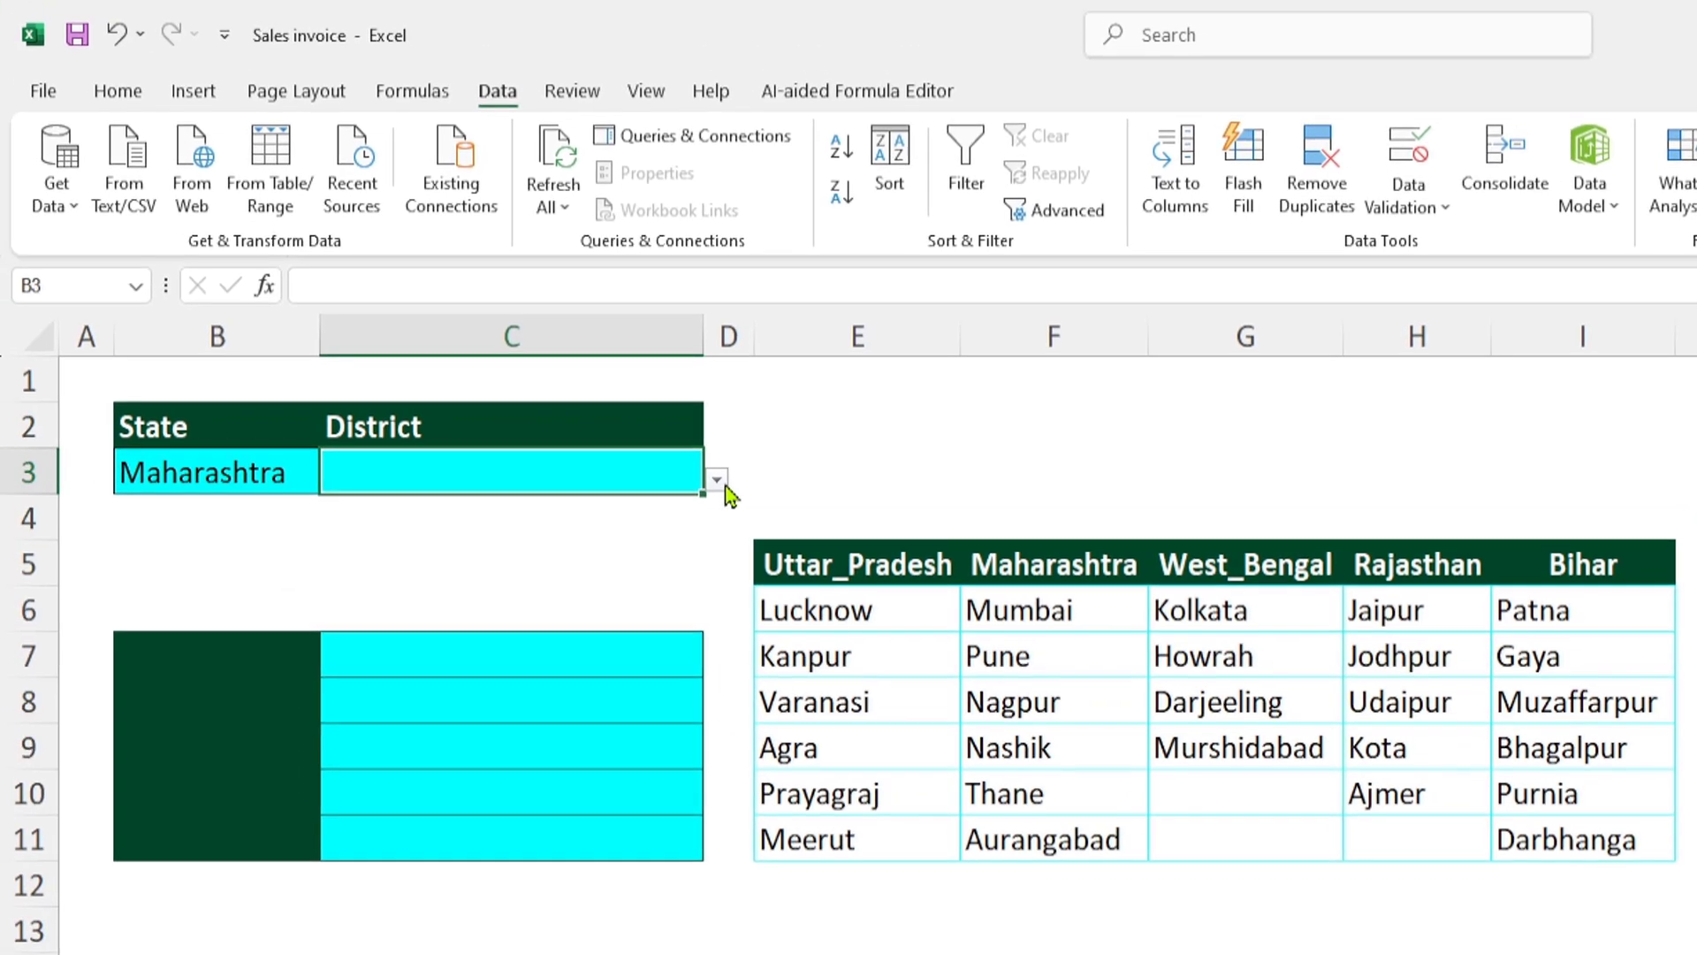
- Test the dependent lists in B3 and C3 with Maharashtra and Nagpur, West_Bengal and Darjeeling, and finally Uttar_Pradesh and Varanasi
click(716, 479)
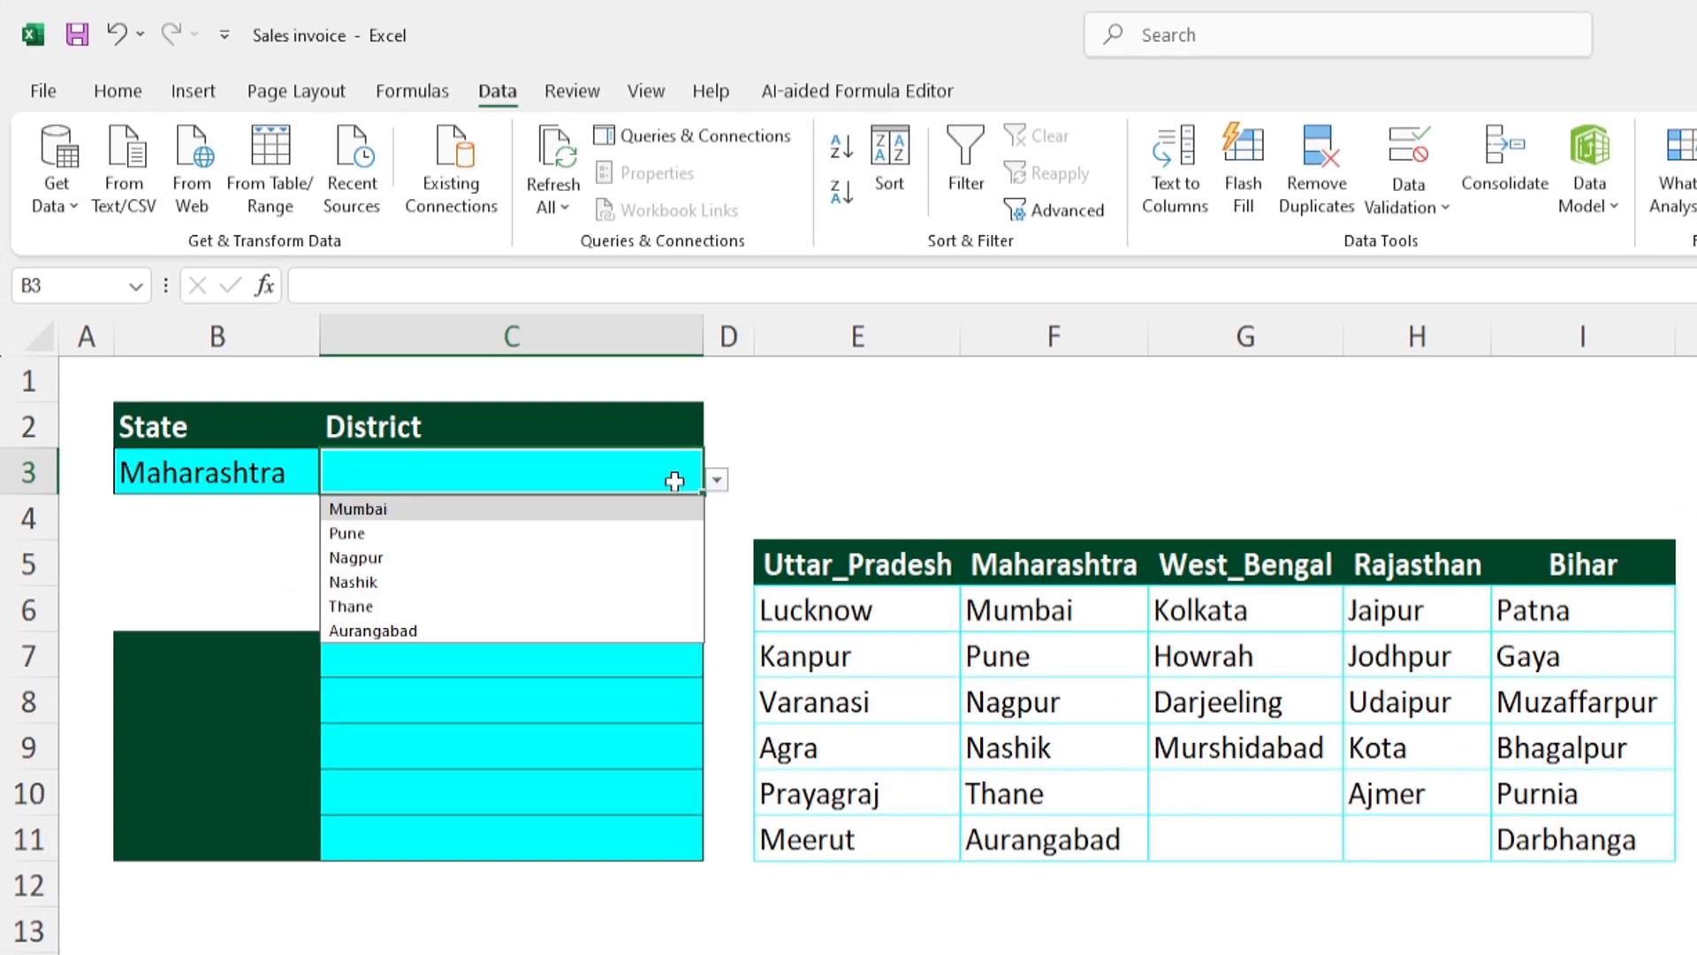
click(378, 559)
click(318, 477)
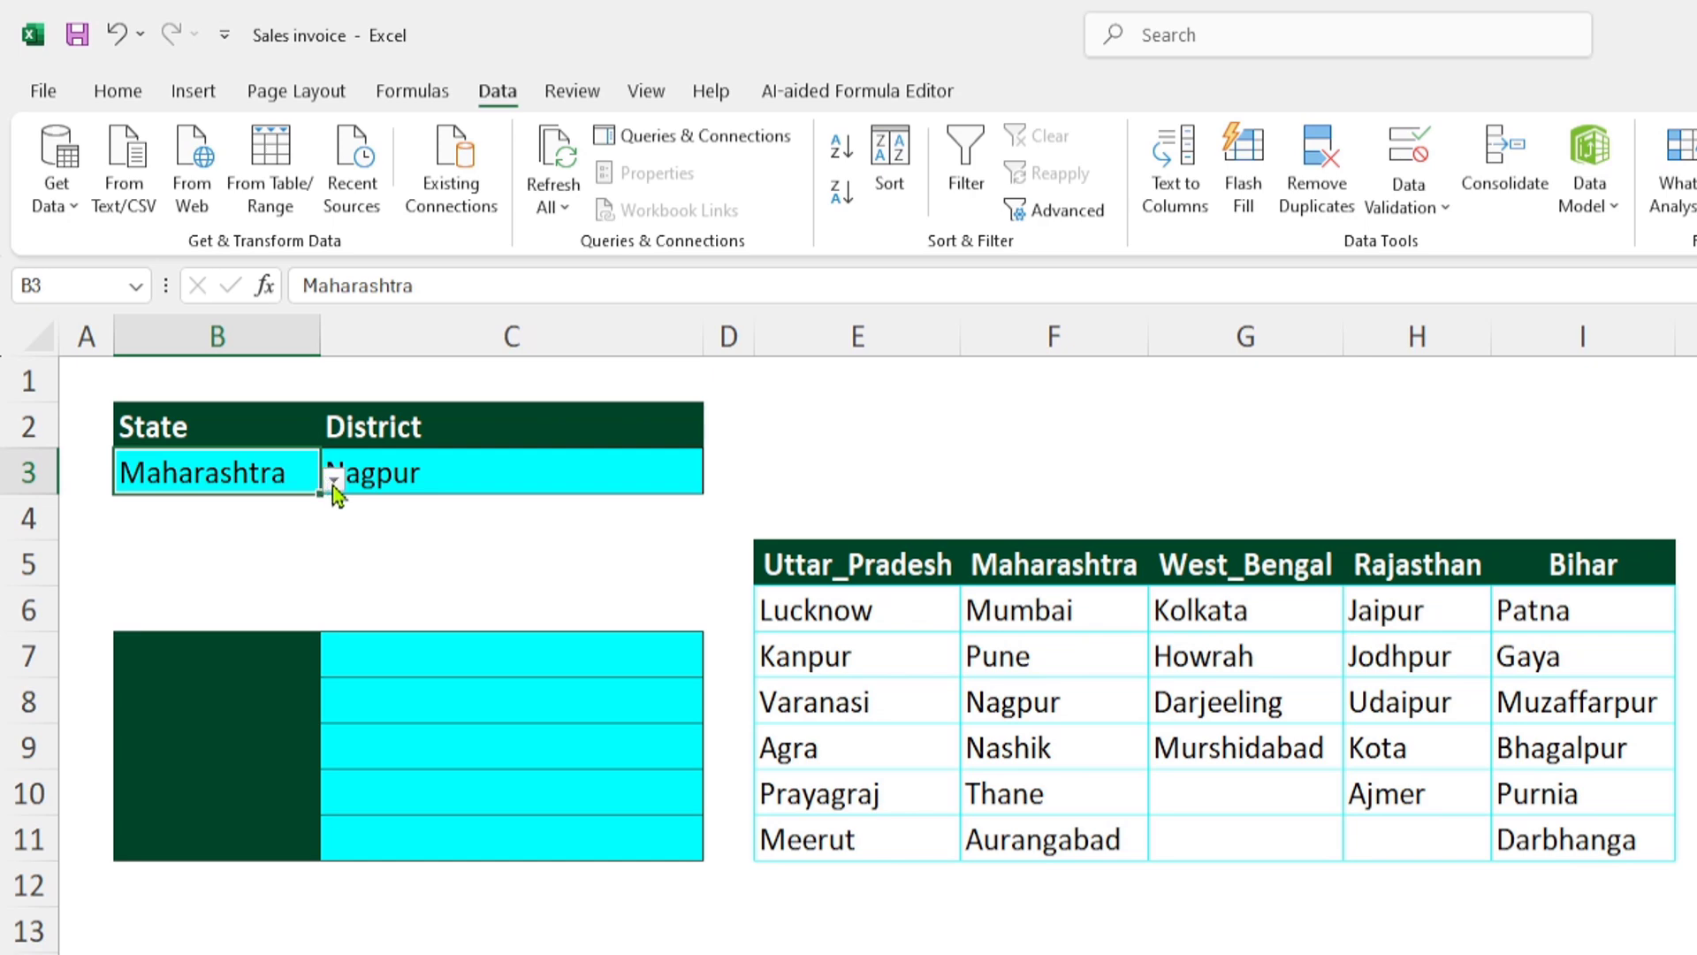
click(332, 485)
click(223, 557)
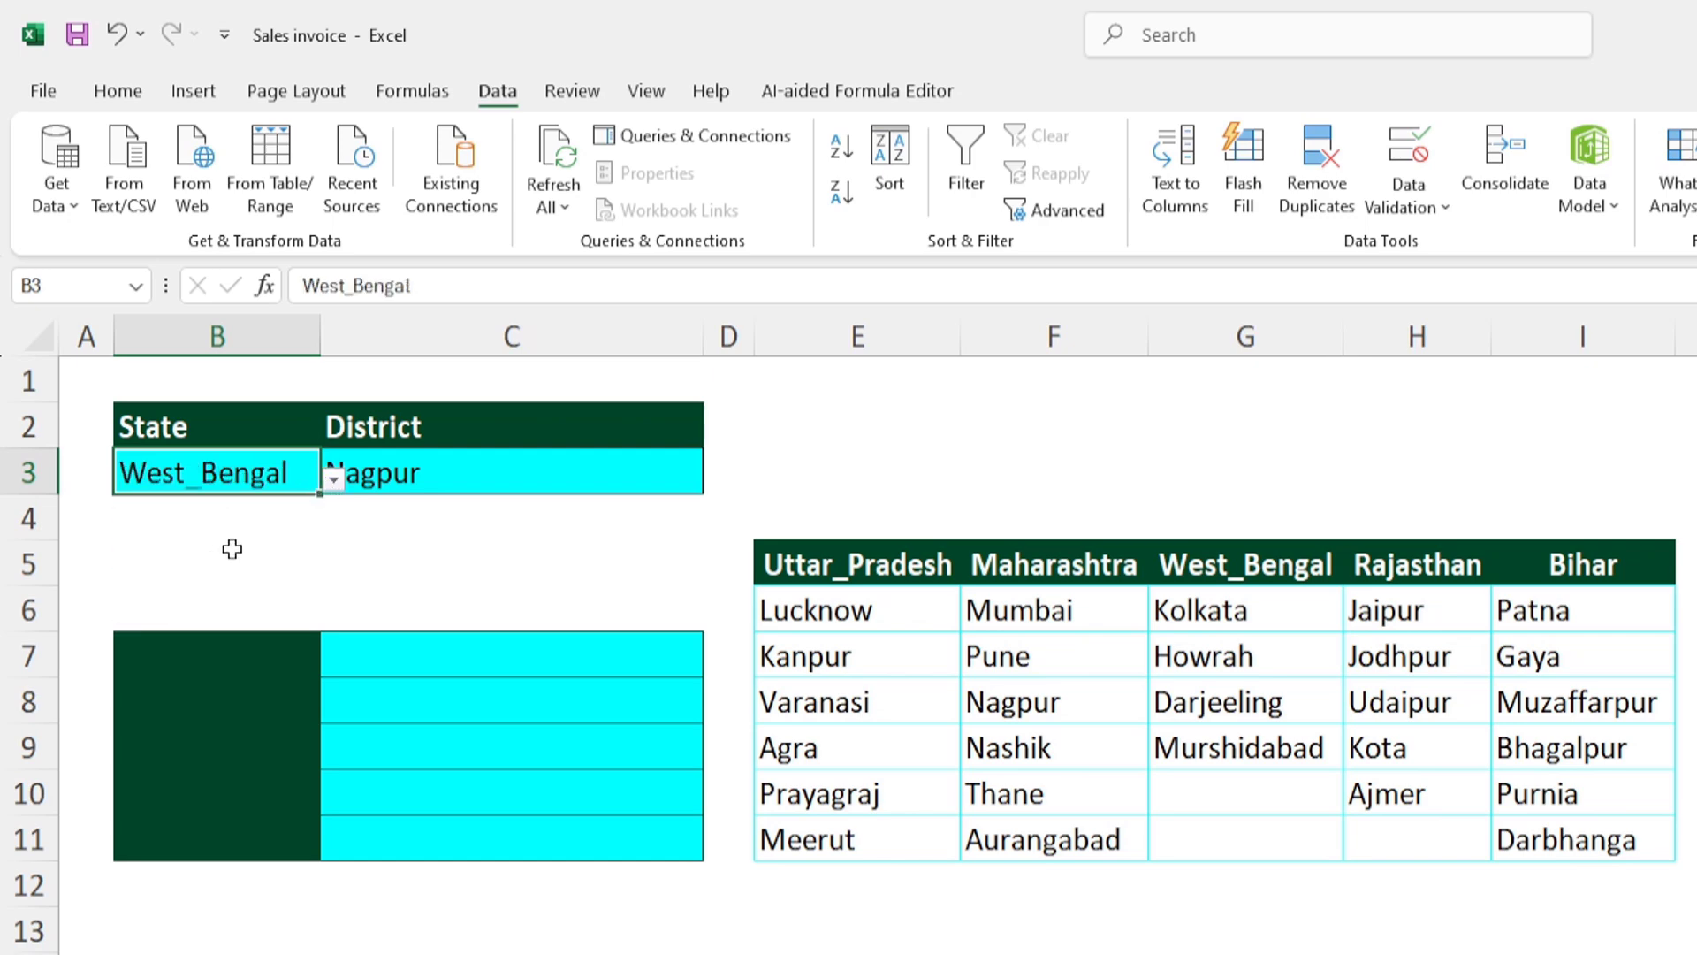
click(515, 475)
click(716, 479)
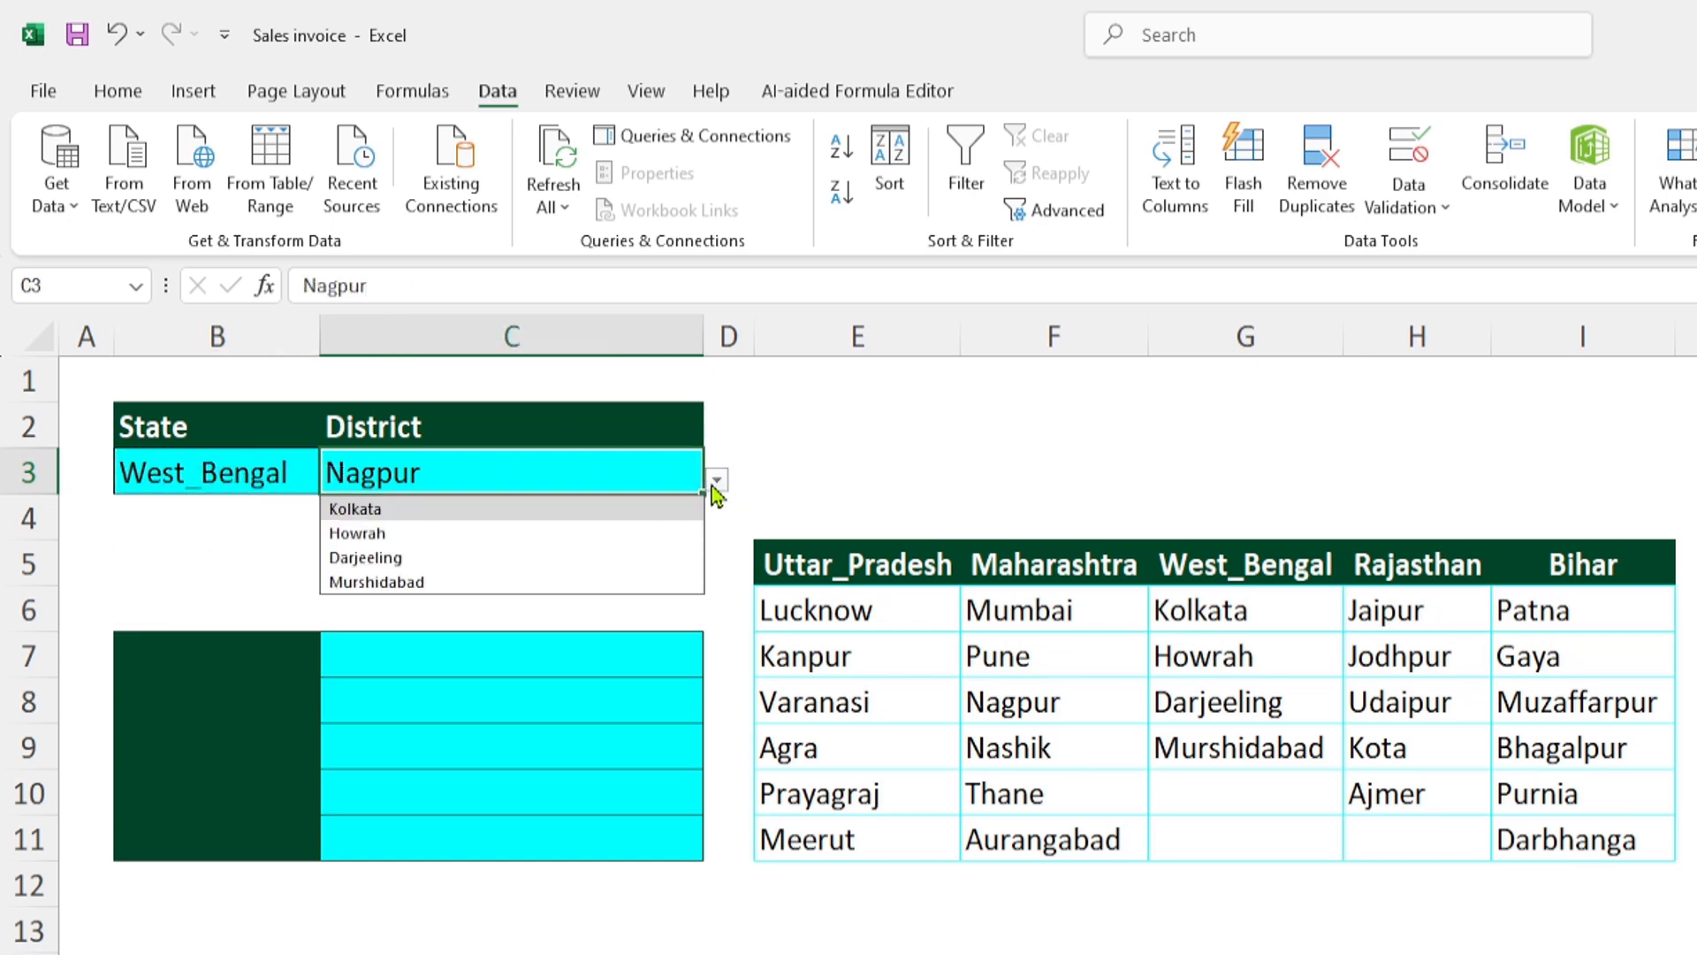
click(380, 559)
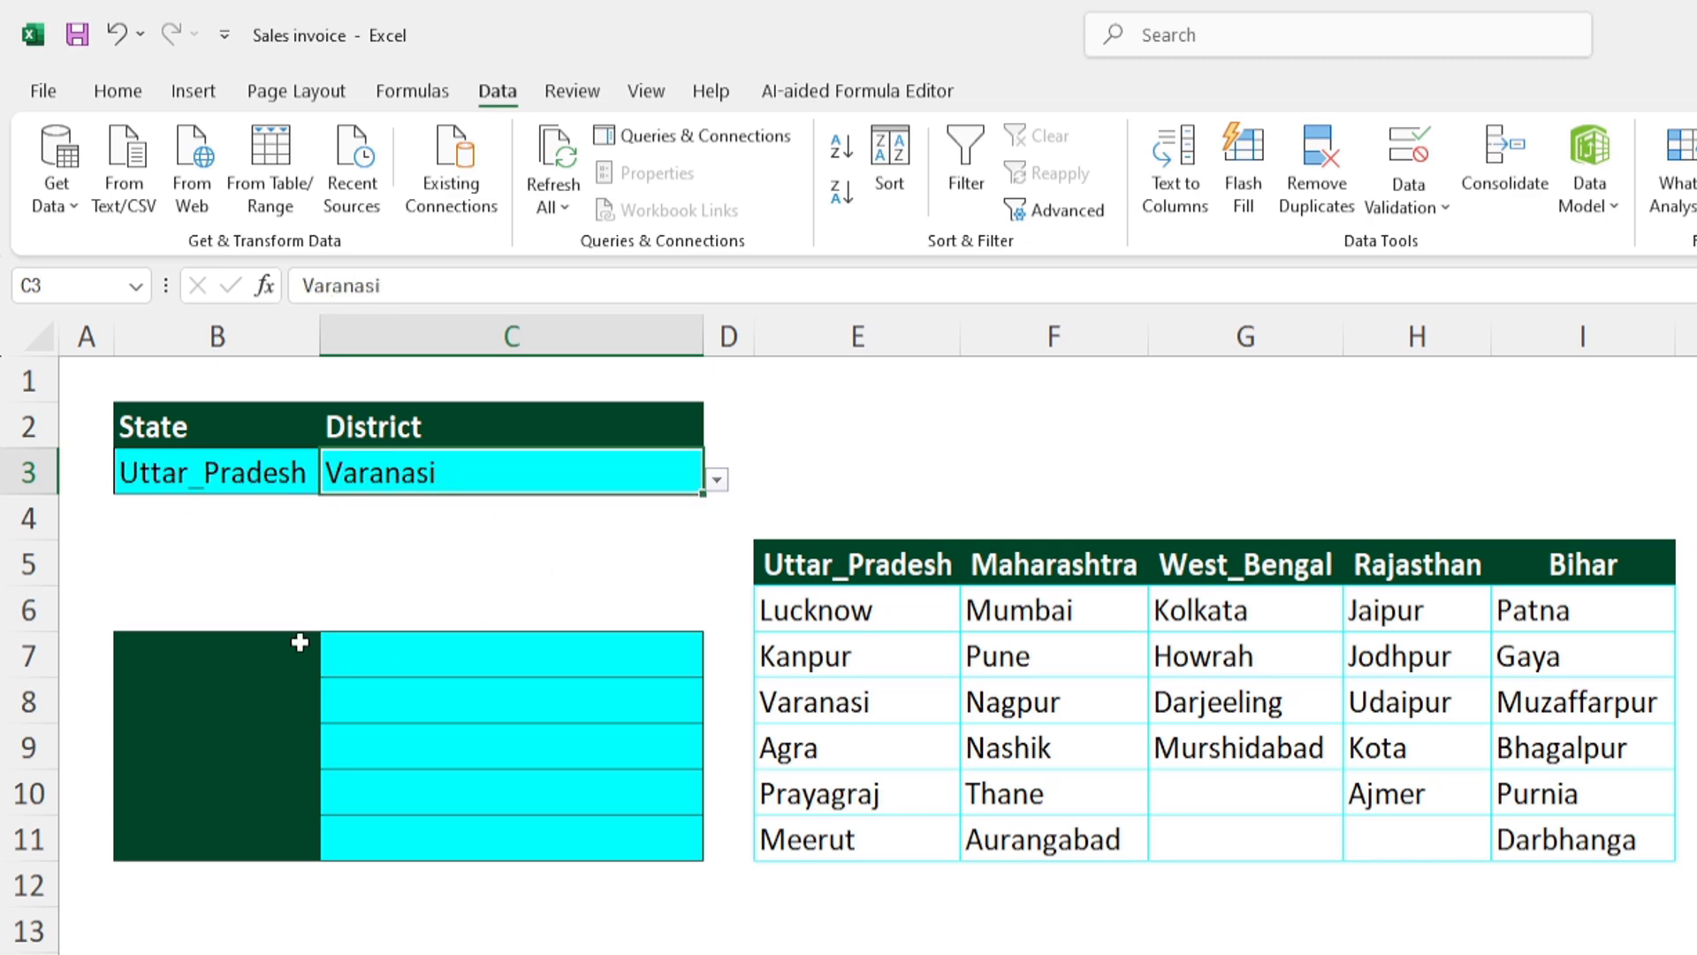
click(705, 952)
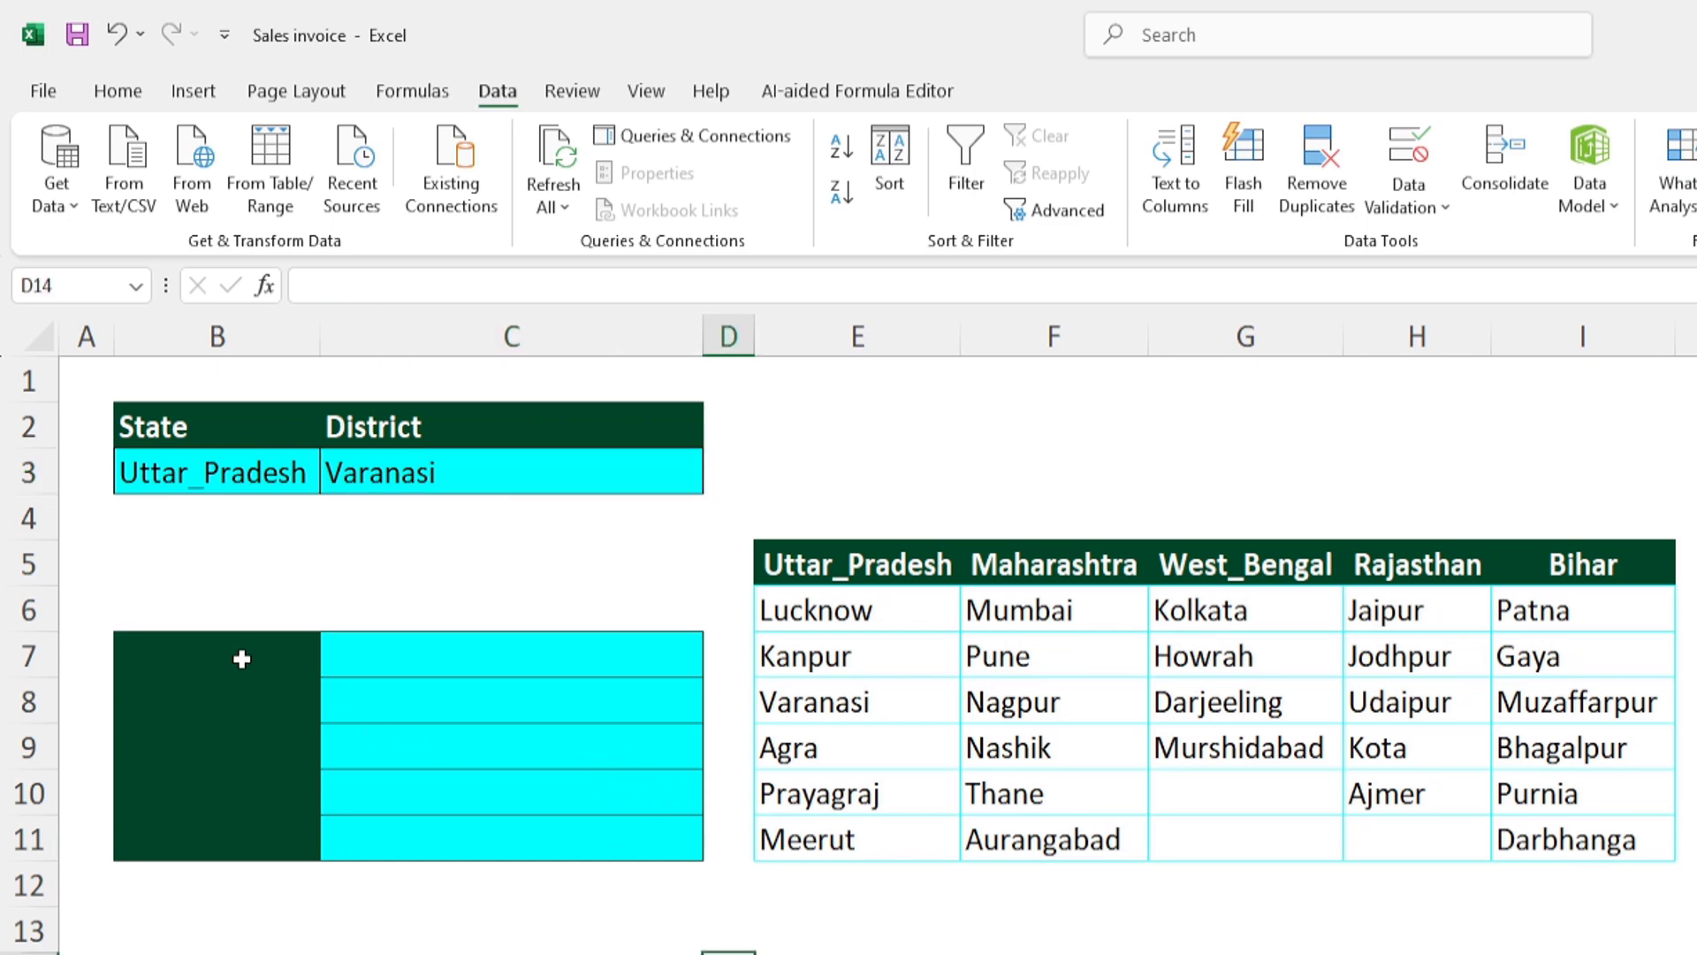
- Copy the state headers E5:I5, paste them transposed into the block starting at B7, and left-align the pasted names
drag(243, 655, 238, 838)
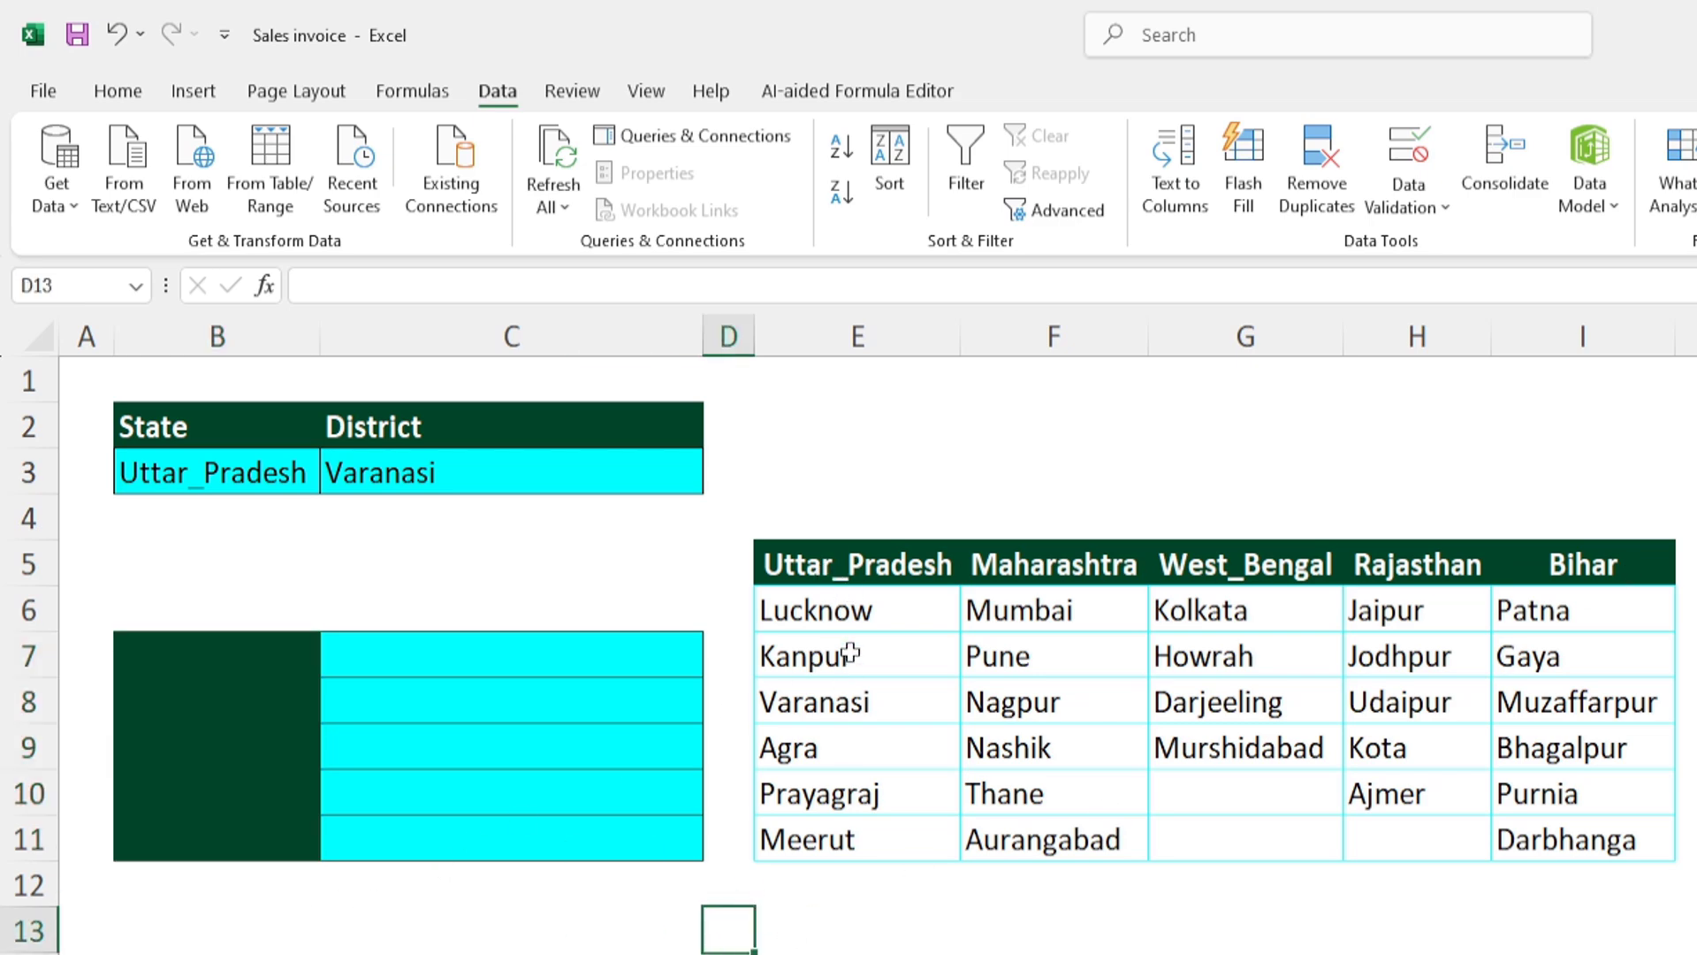
drag(799, 566, 1545, 568)
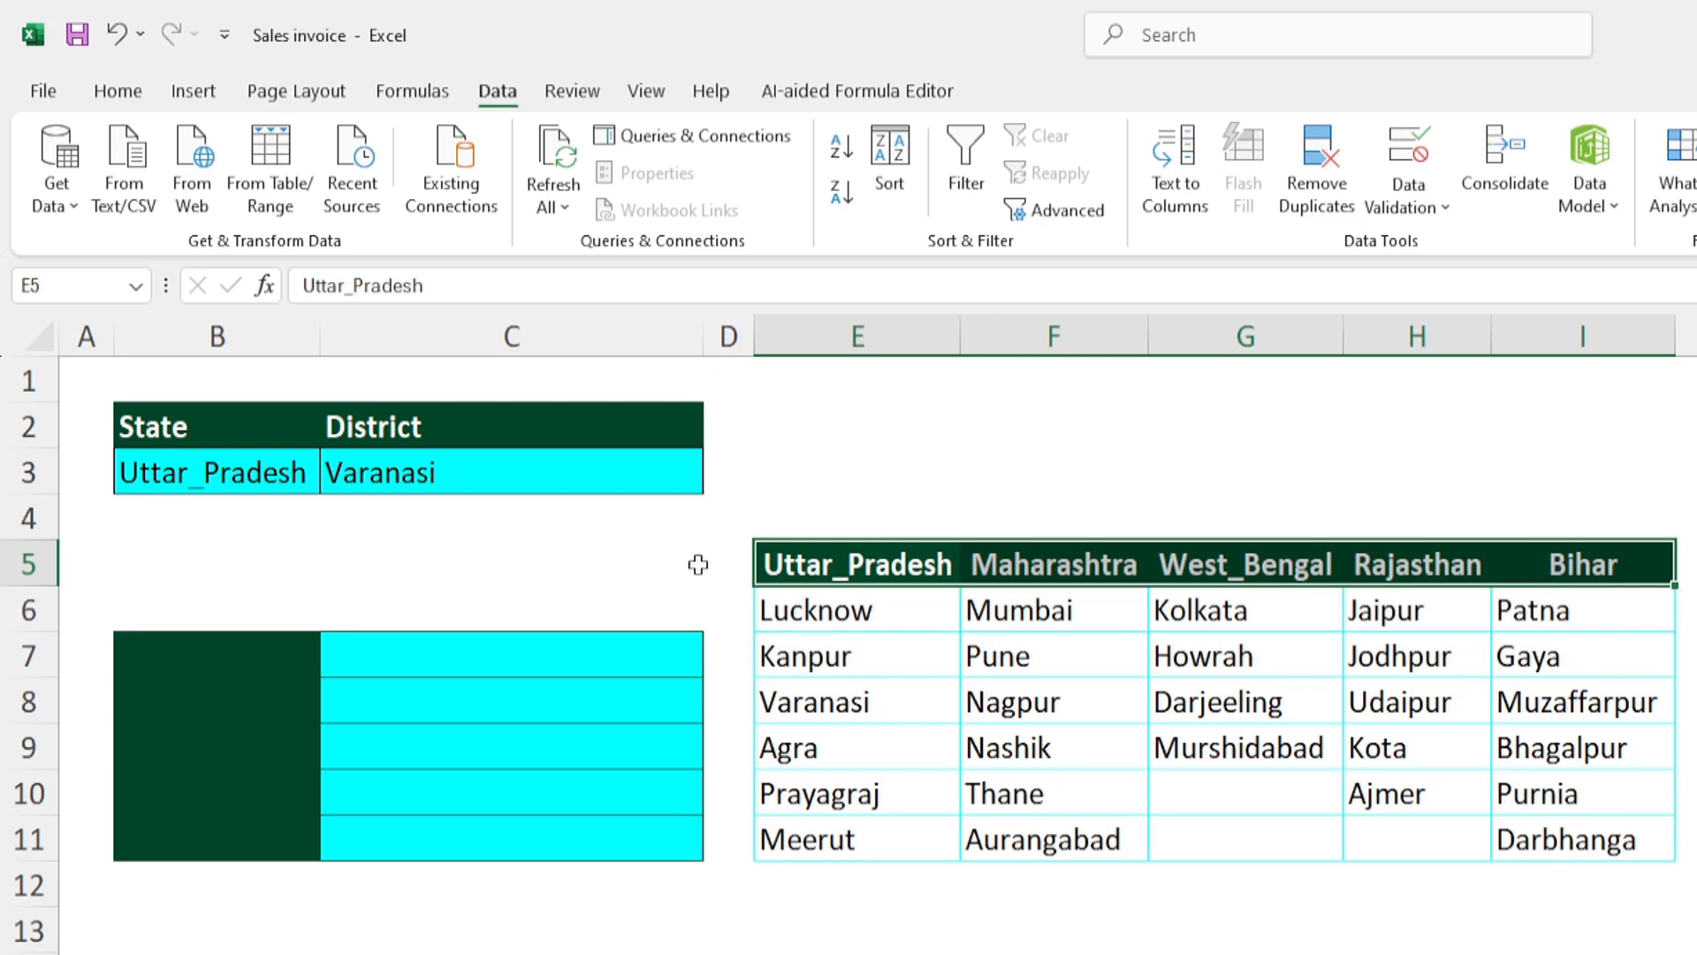
click(118, 94)
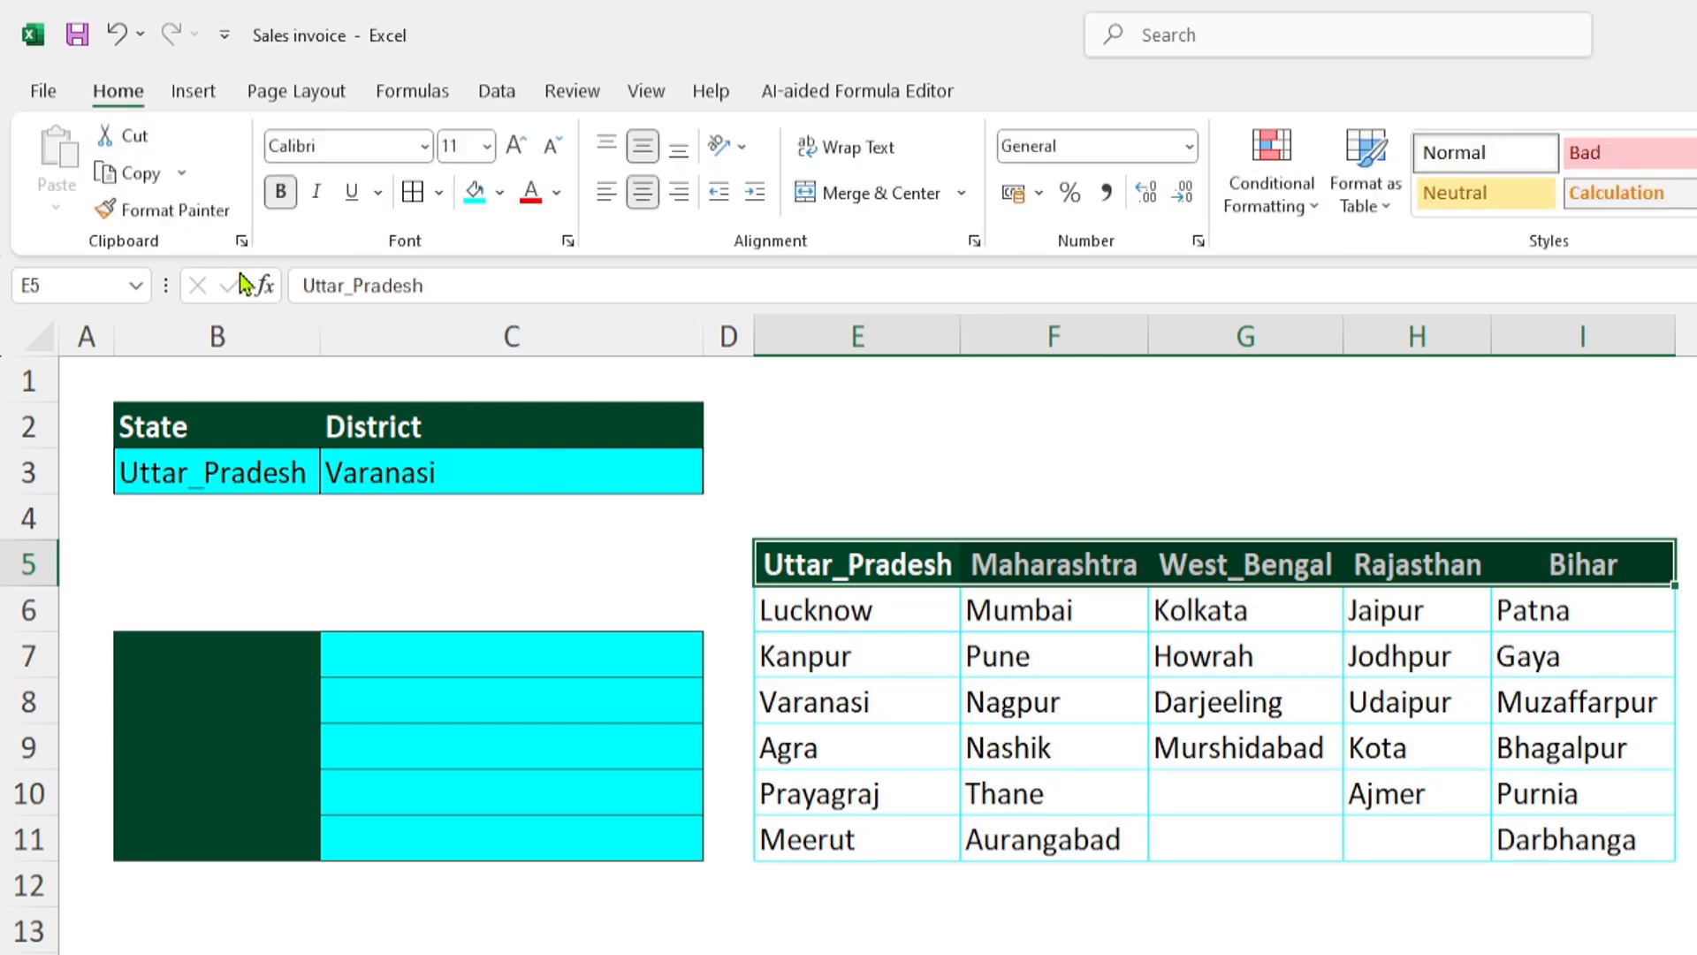
click(134, 174)
click(199, 653)
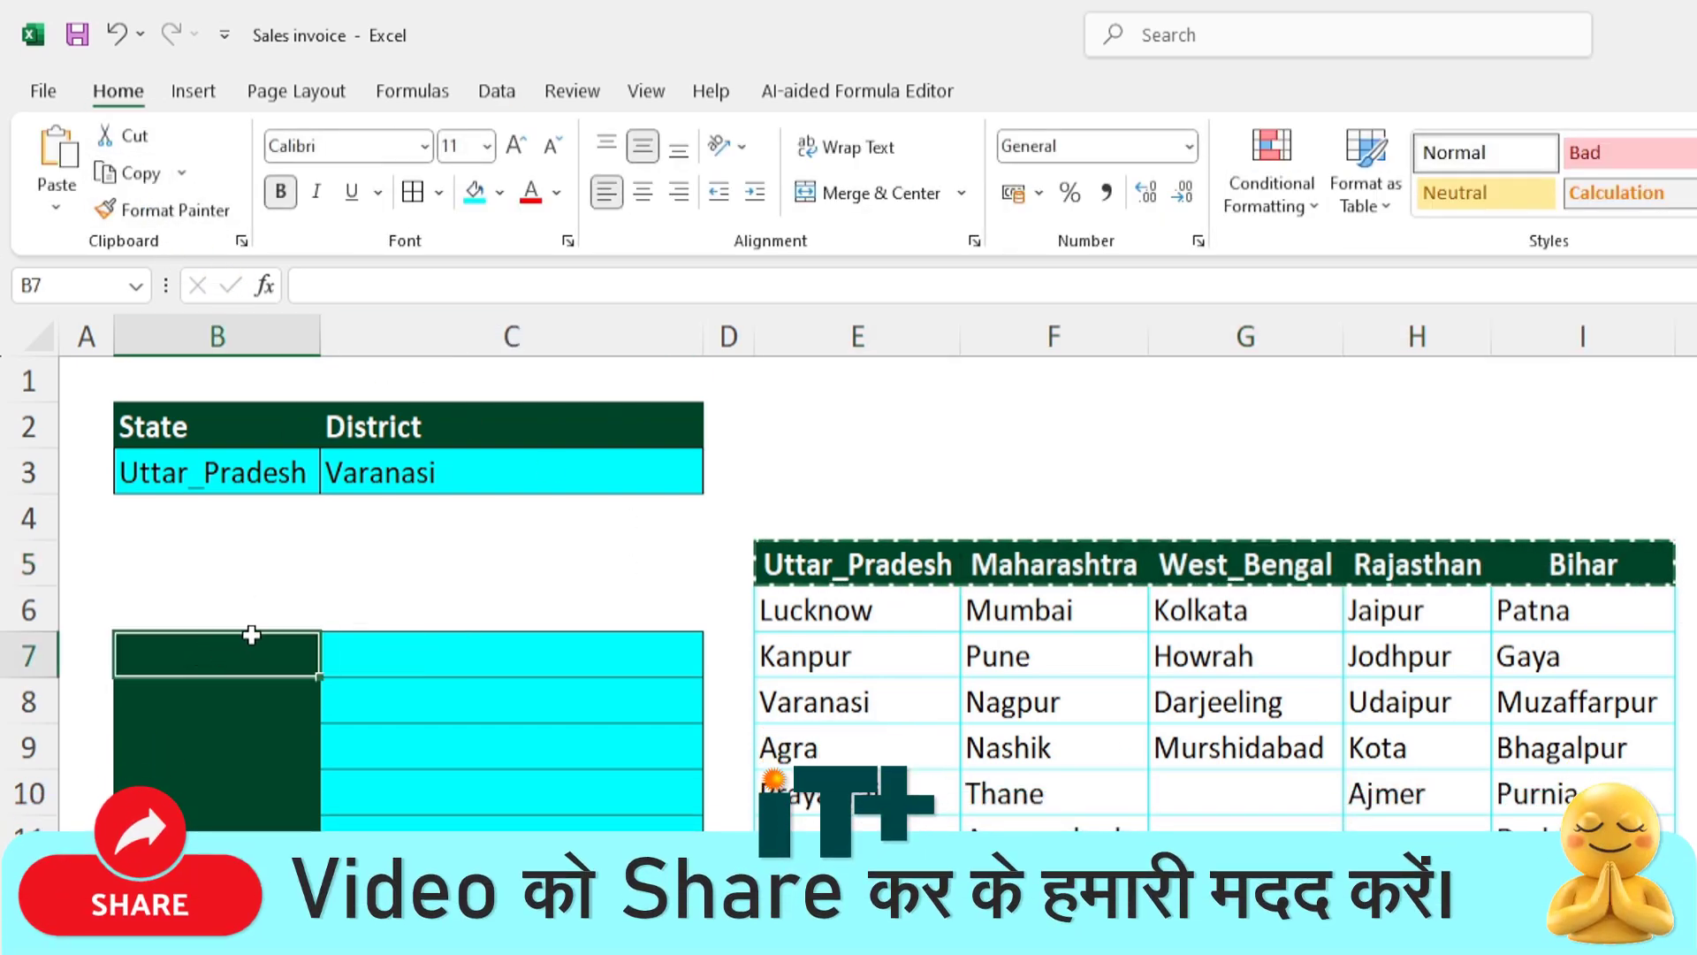
click(57, 207)
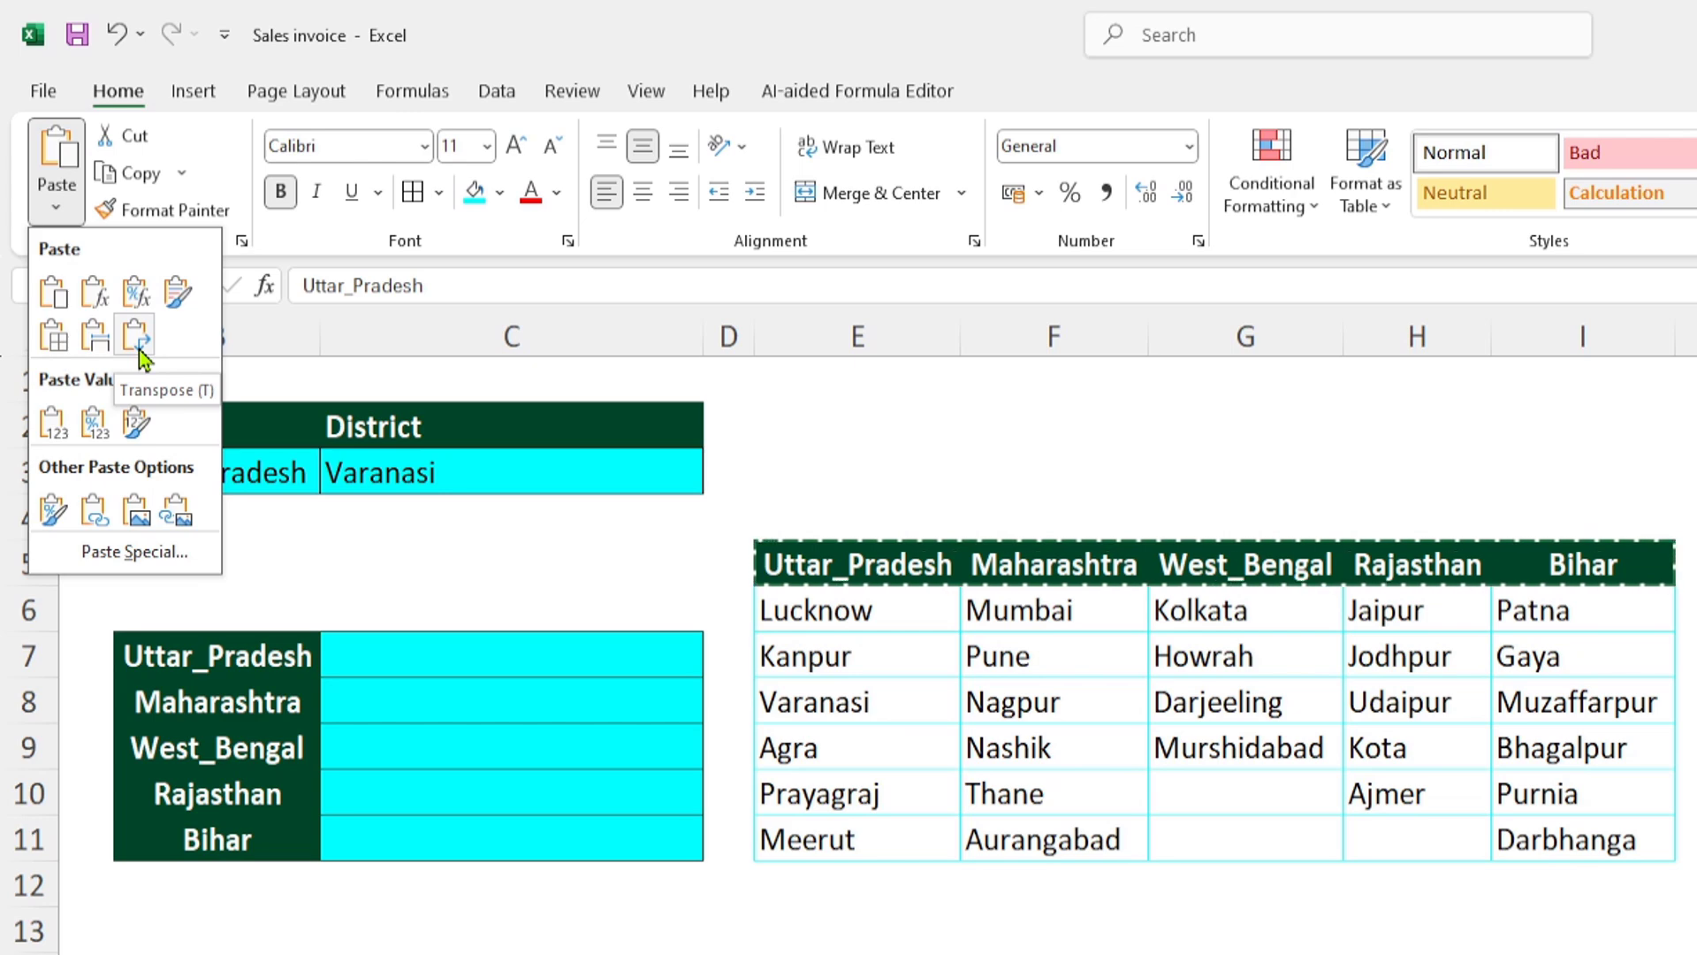
click(139, 349)
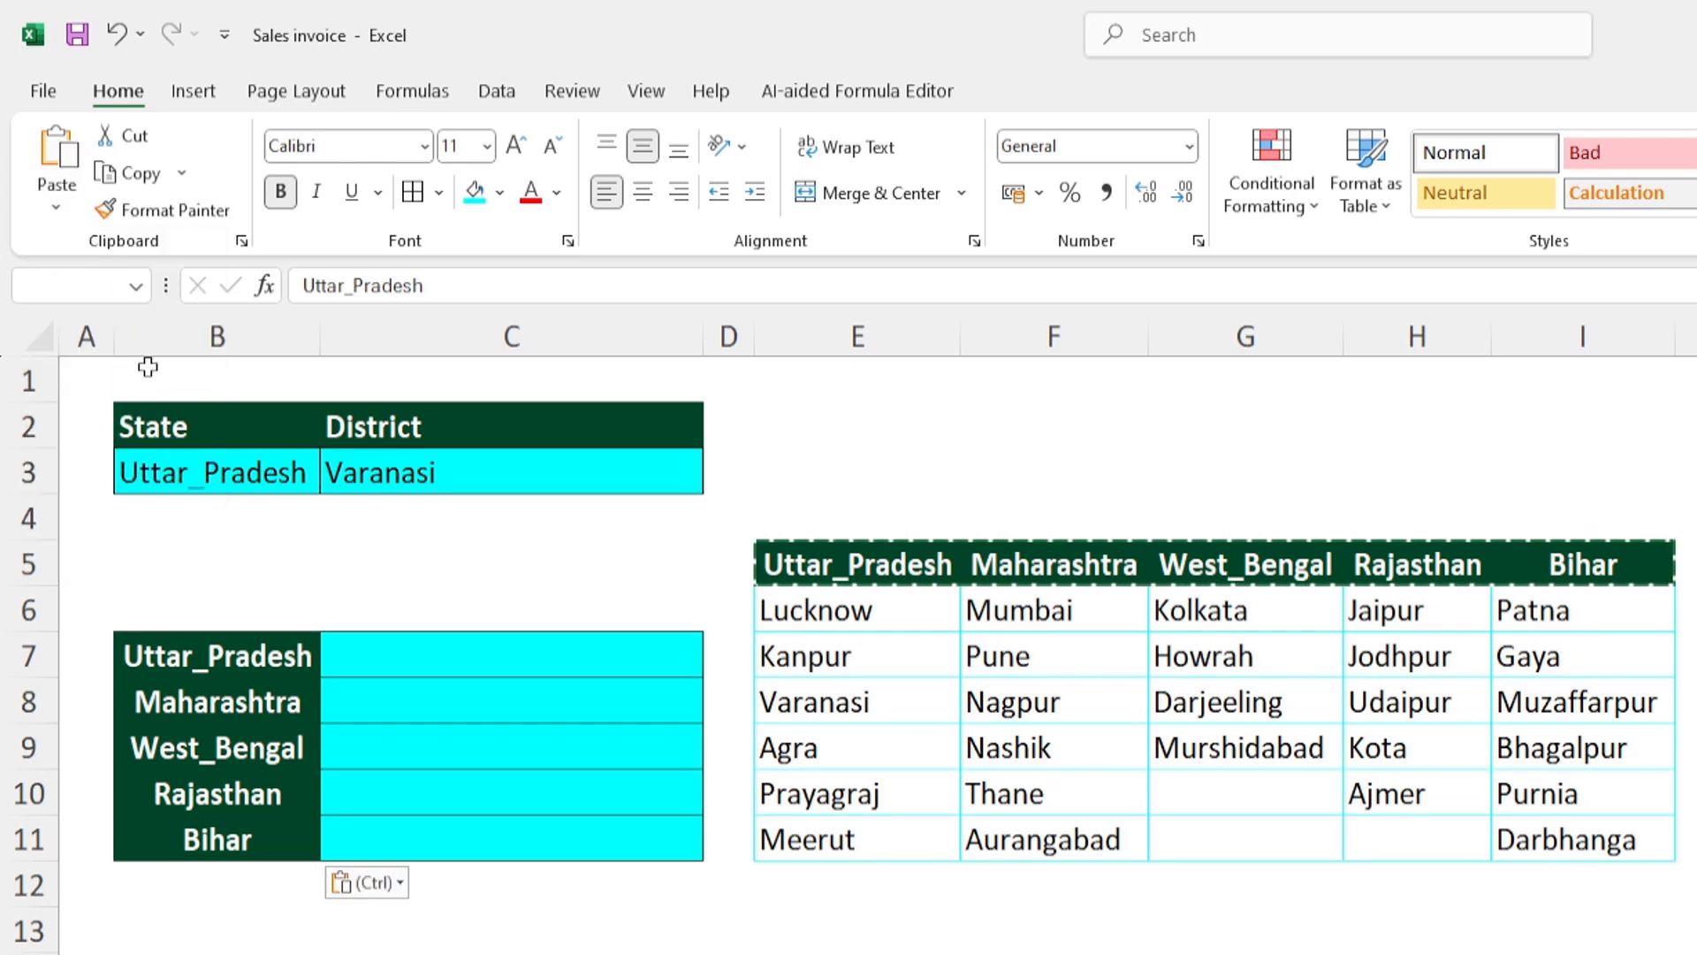
click(607, 197)
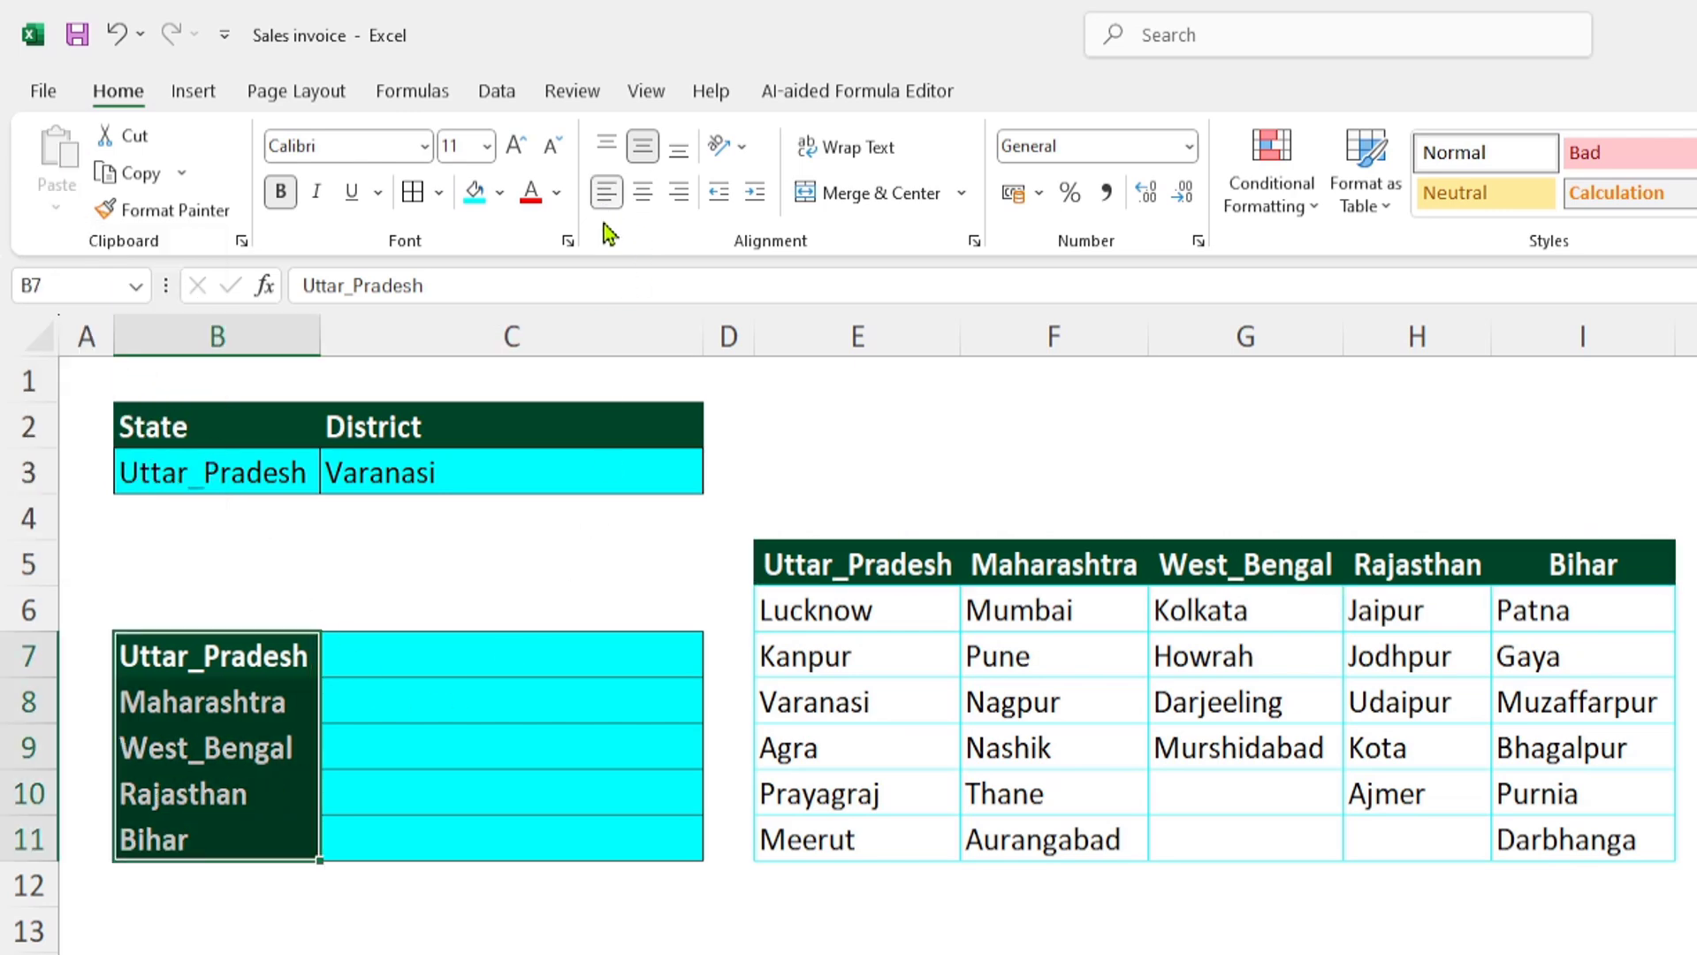
- Start a data validation rule for C7 that allows a List
click(454, 650)
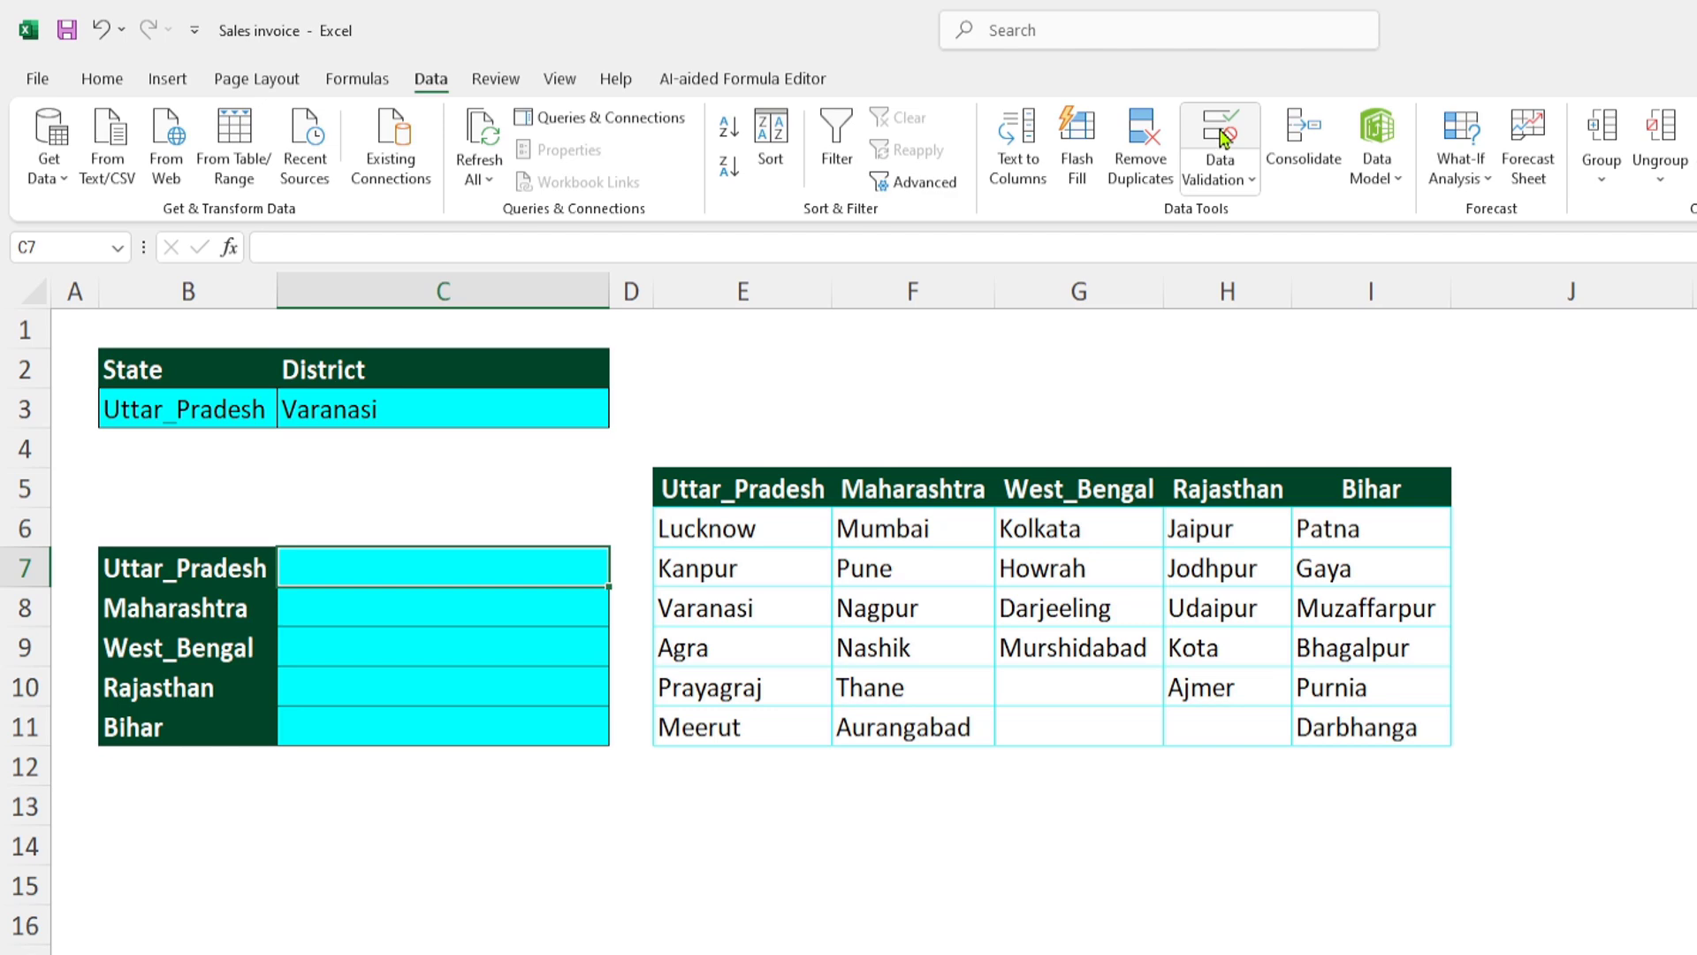
click(1223, 137)
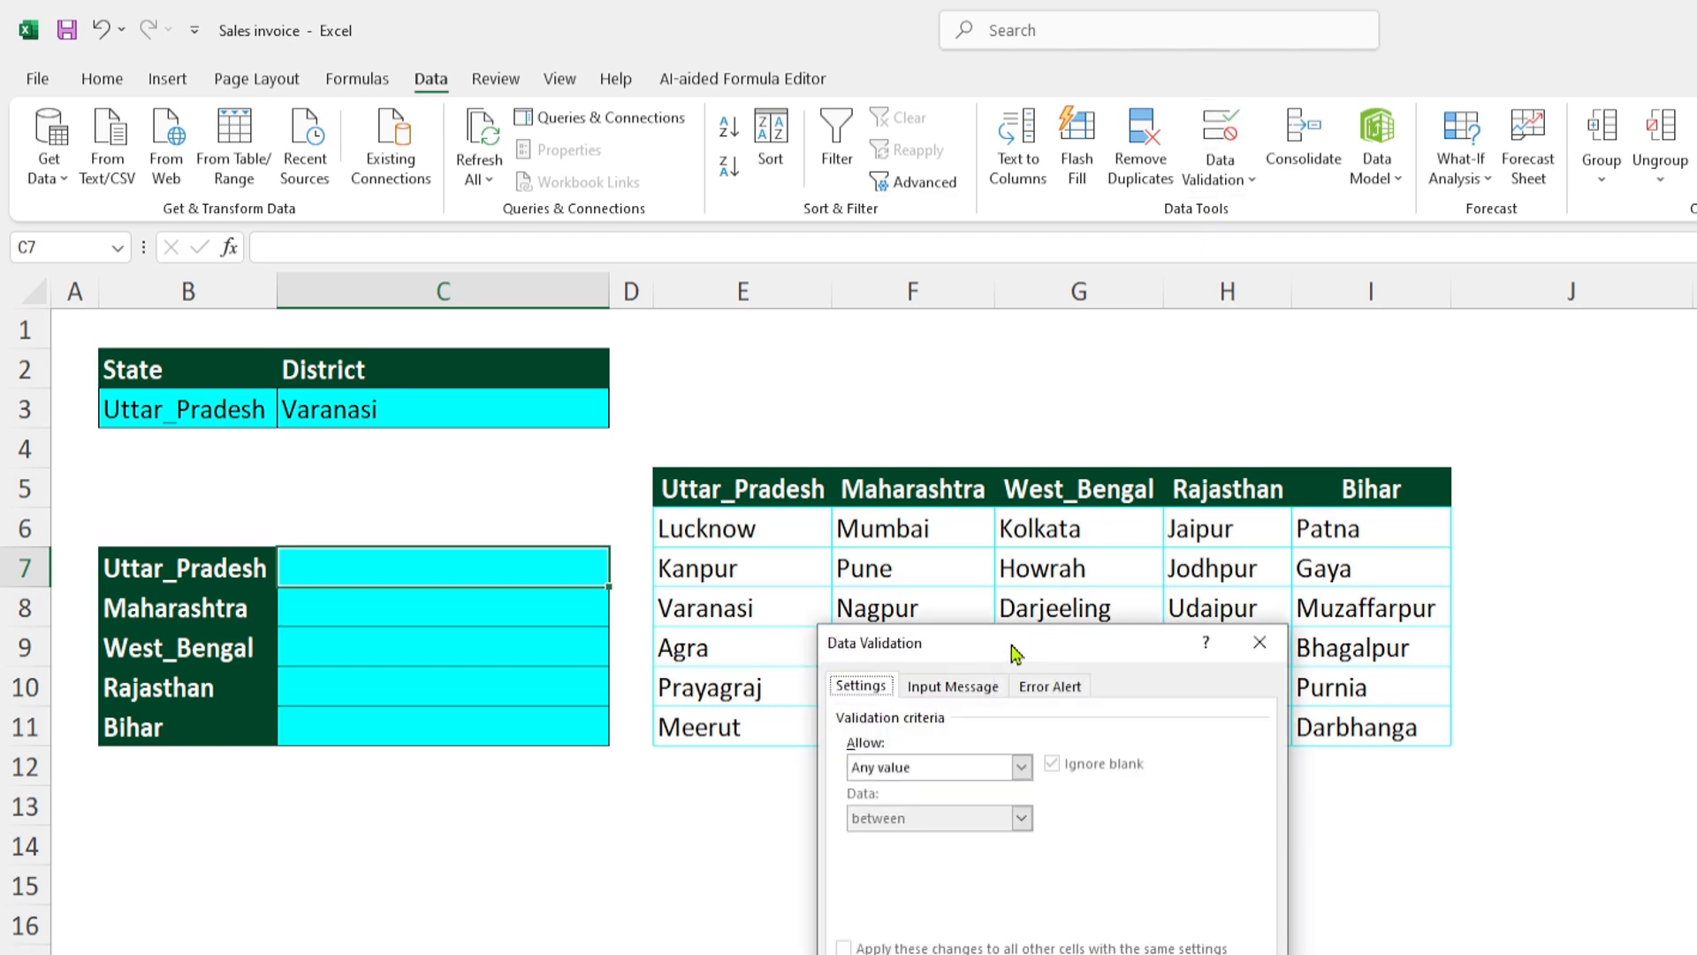
drag(1012, 652, 912, 586)
click(922, 701)
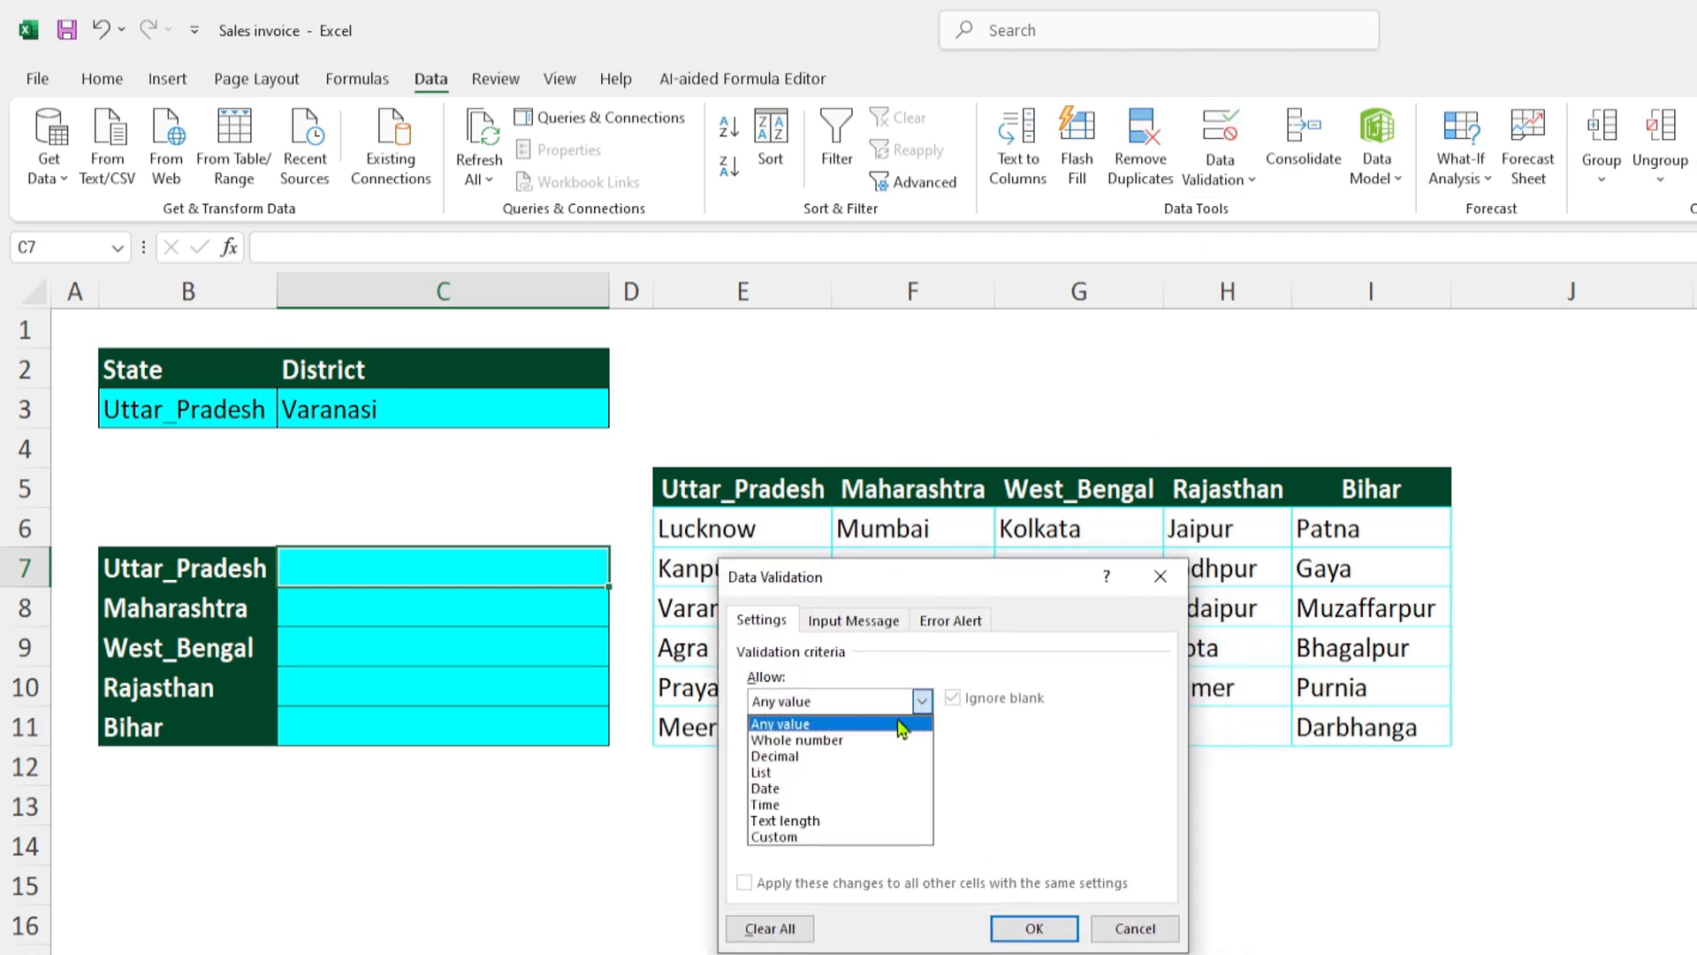
click(812, 773)
- Set the validation source to =indirect($B7), with only the column absolute, apply it to C7 and fill the rule down to C11
click(787, 803)
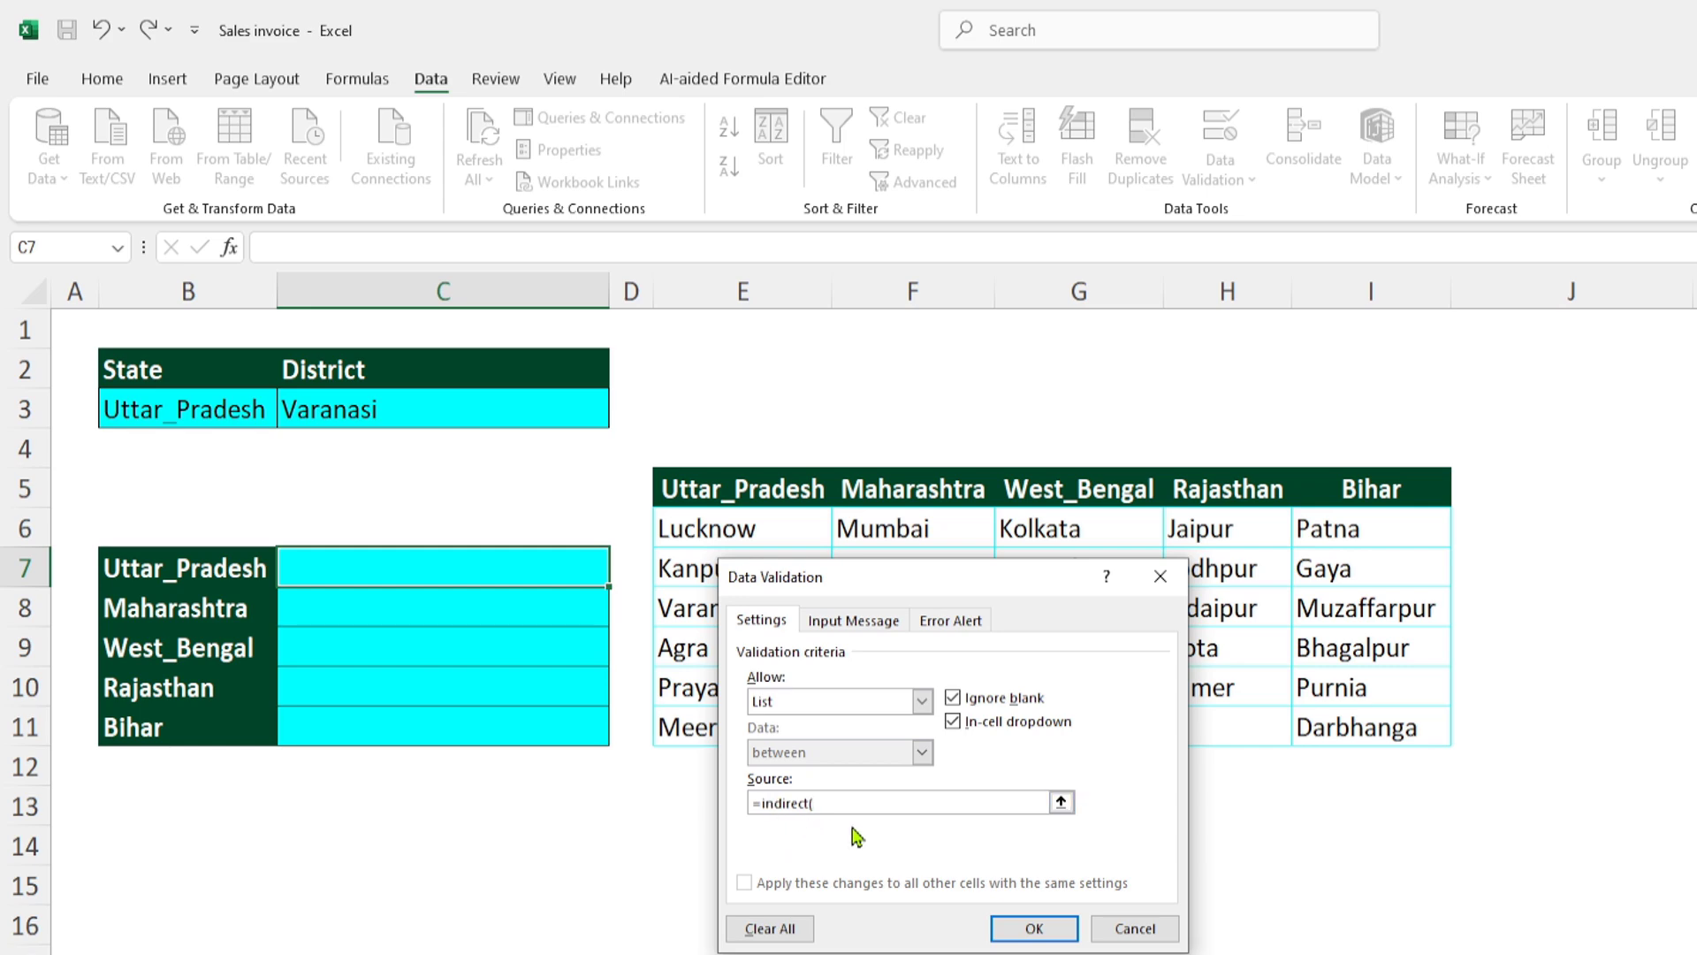
click(219, 570)
key(F4)
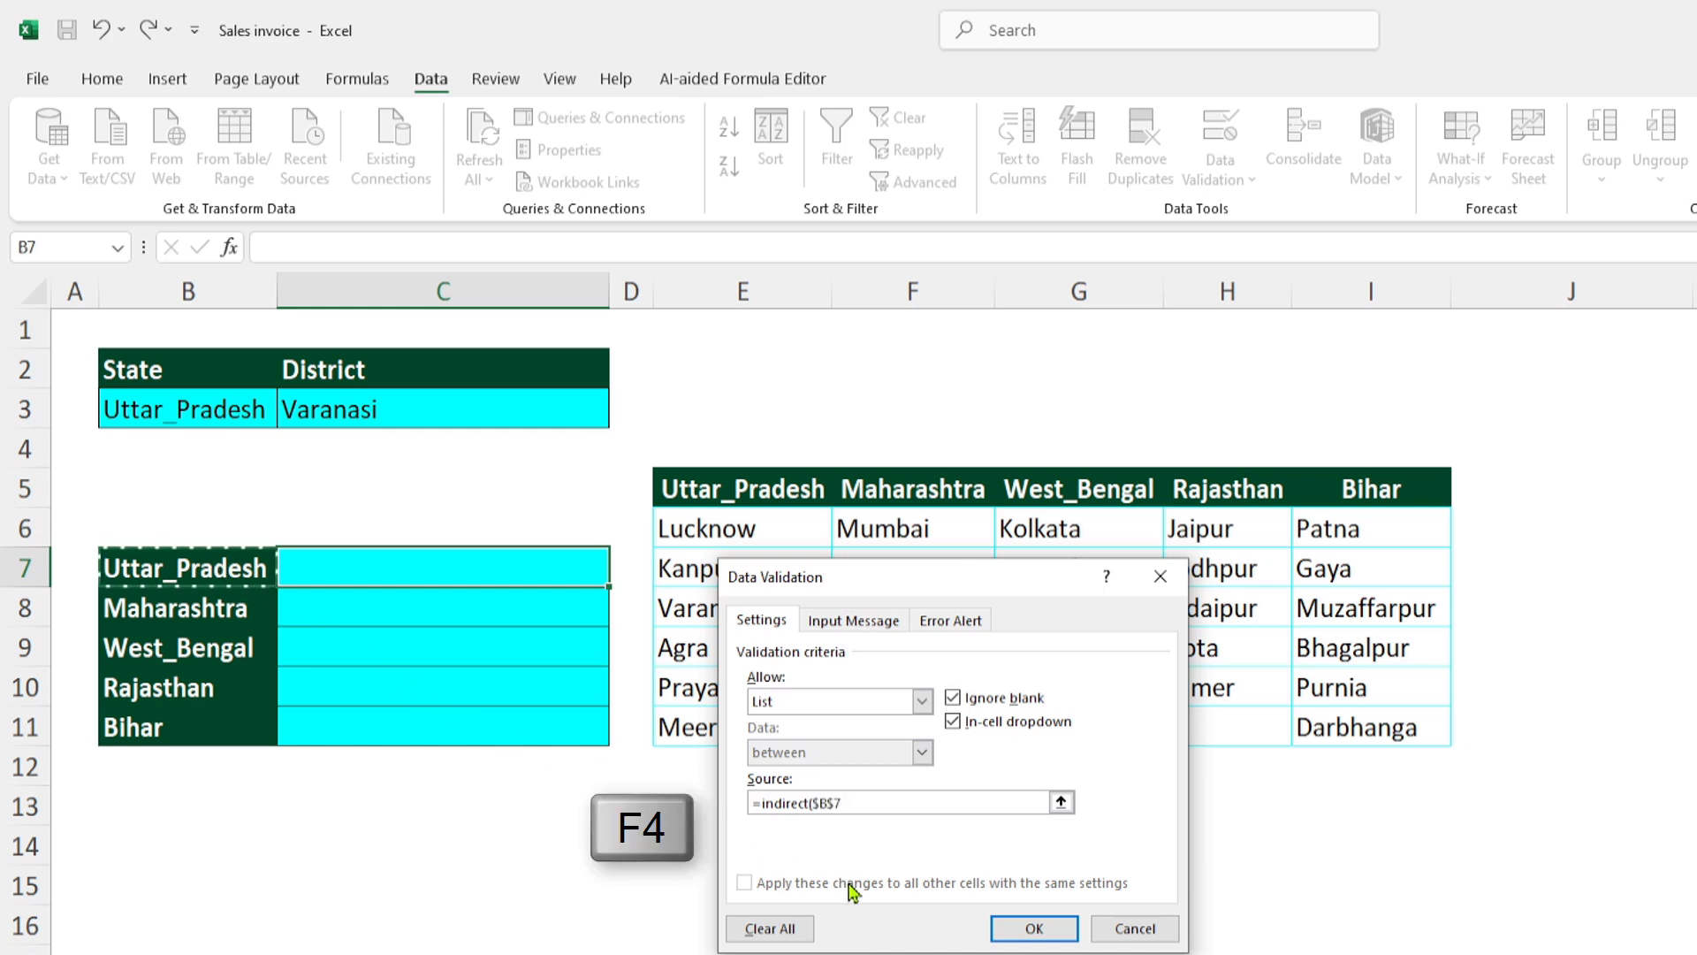
key(F4)
key(F4)
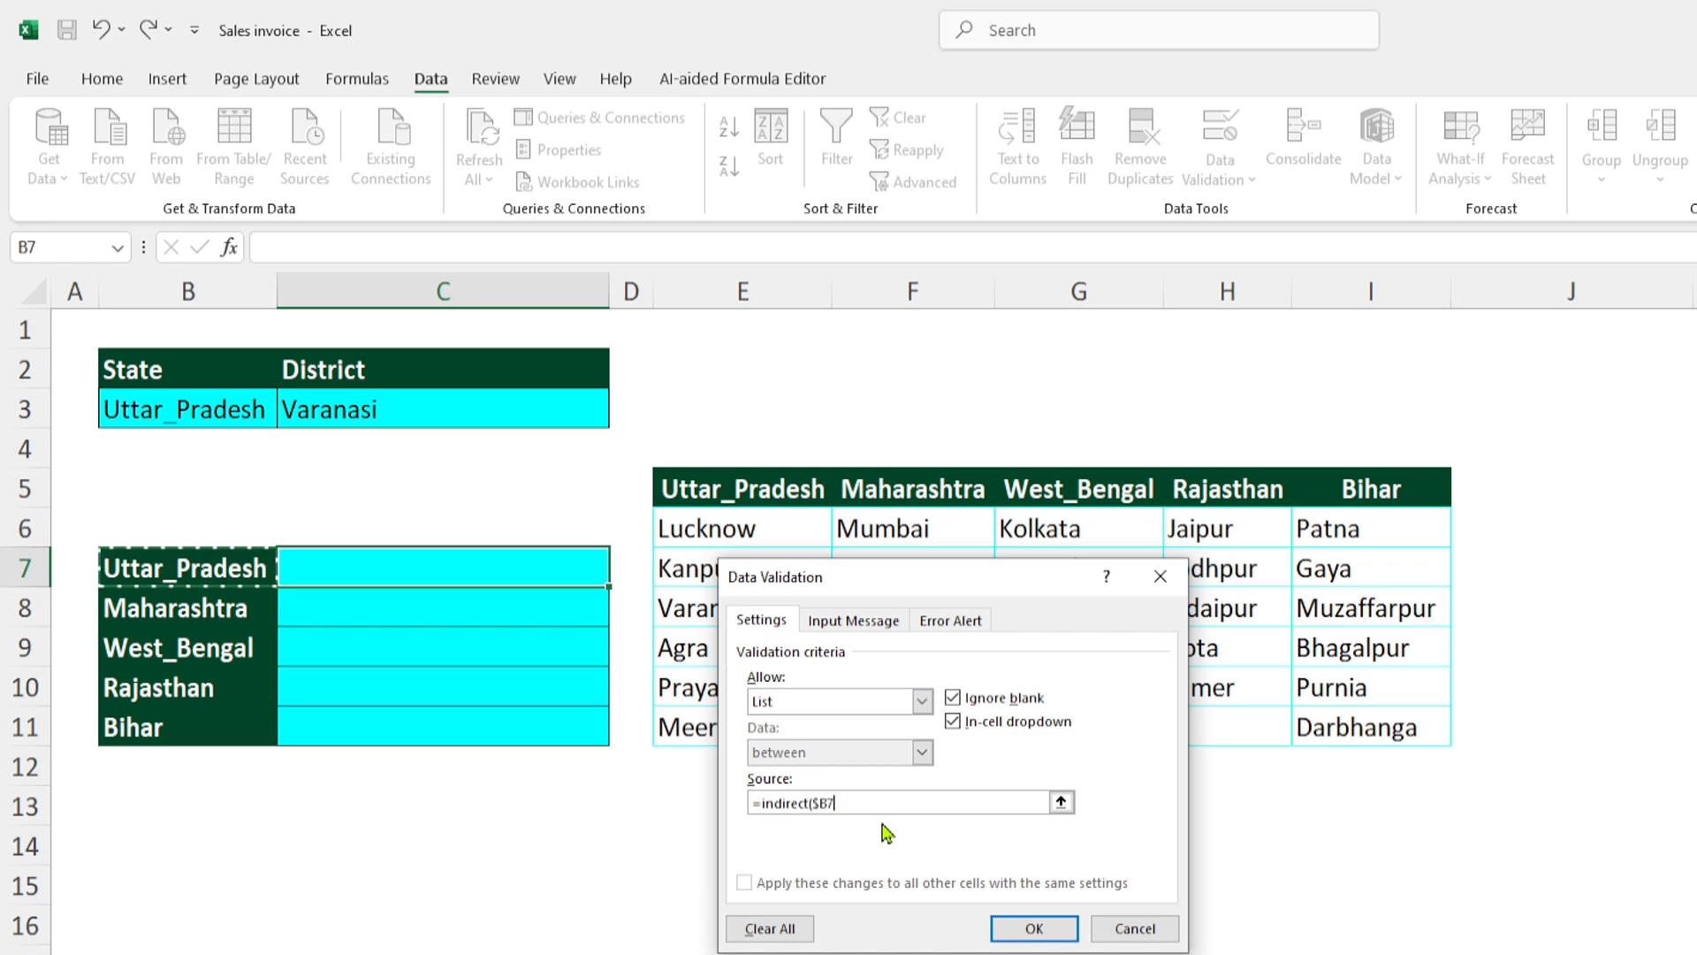
text())
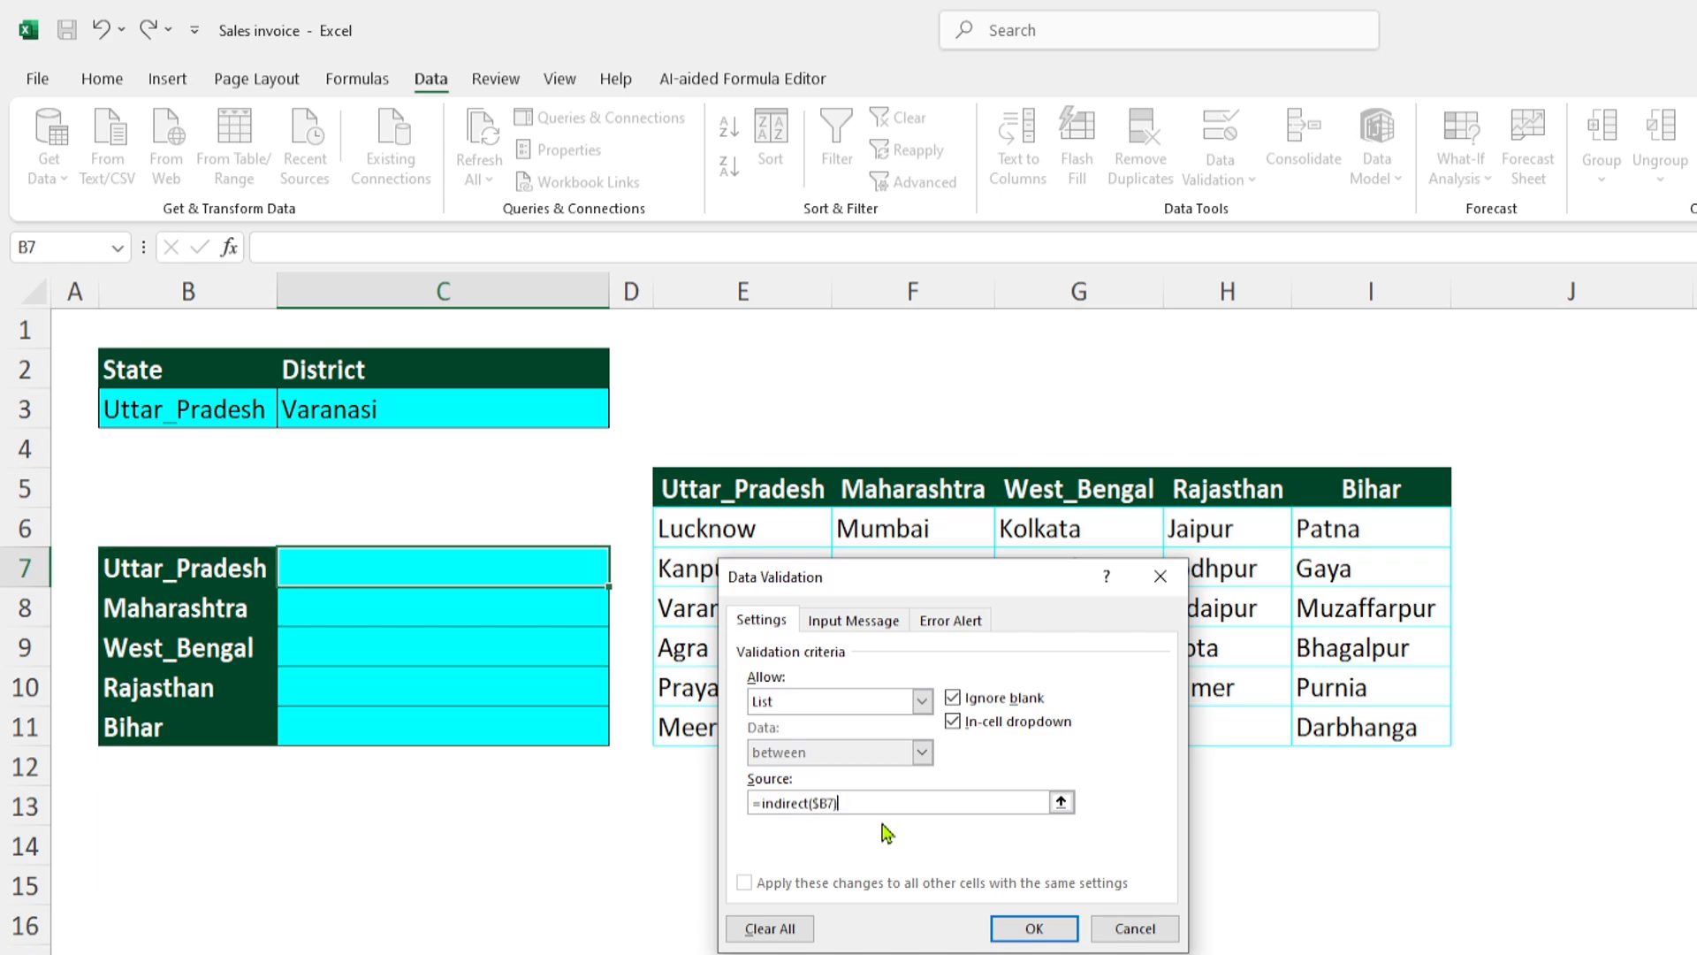
click(1034, 929)
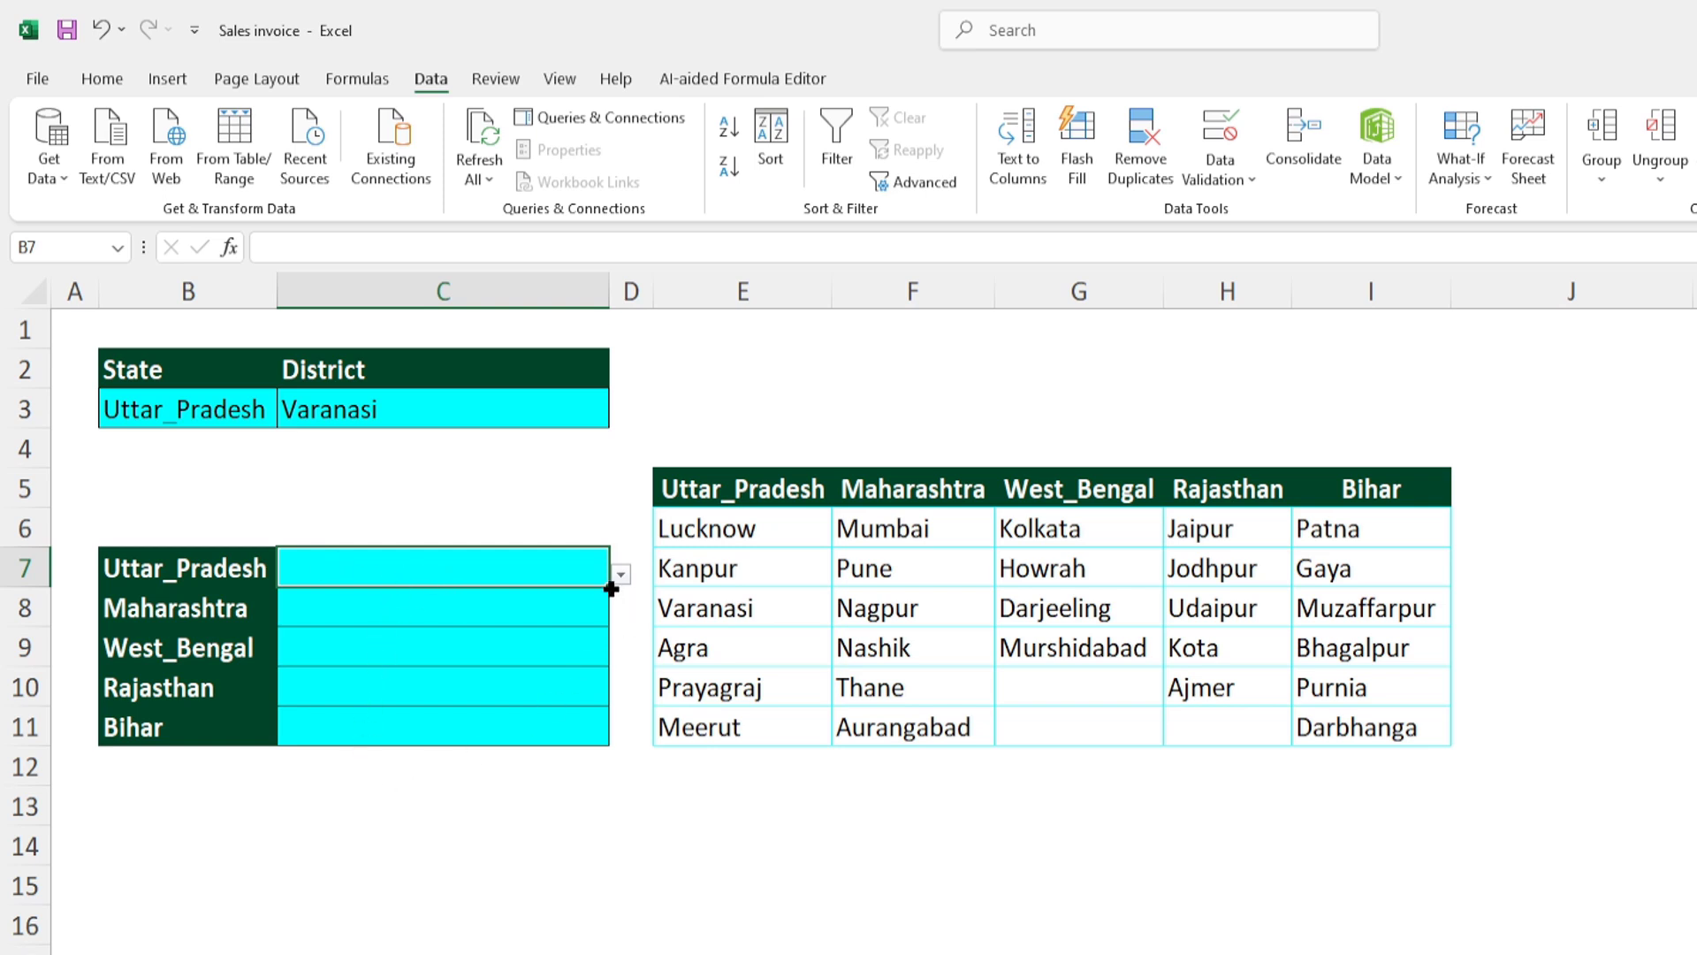
drag(611, 589, 592, 738)
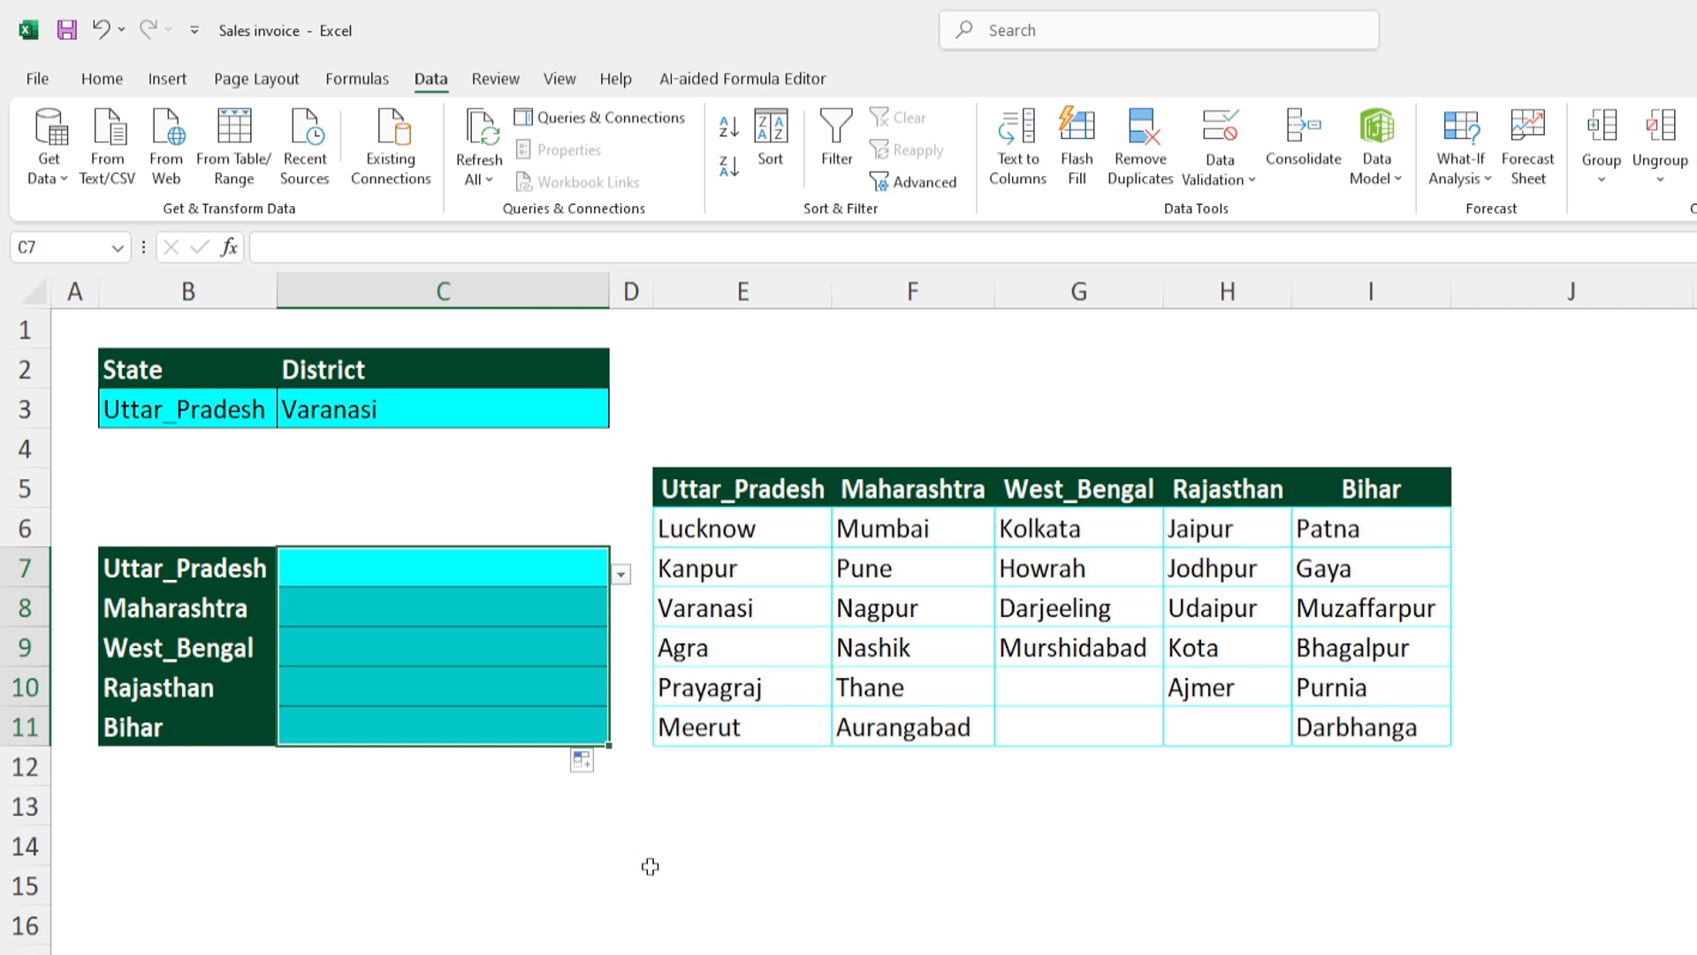
- Choose Varanasi for Uttar_Pradesh in C7 and open the district list for Maharashtra in C8
click(462, 569)
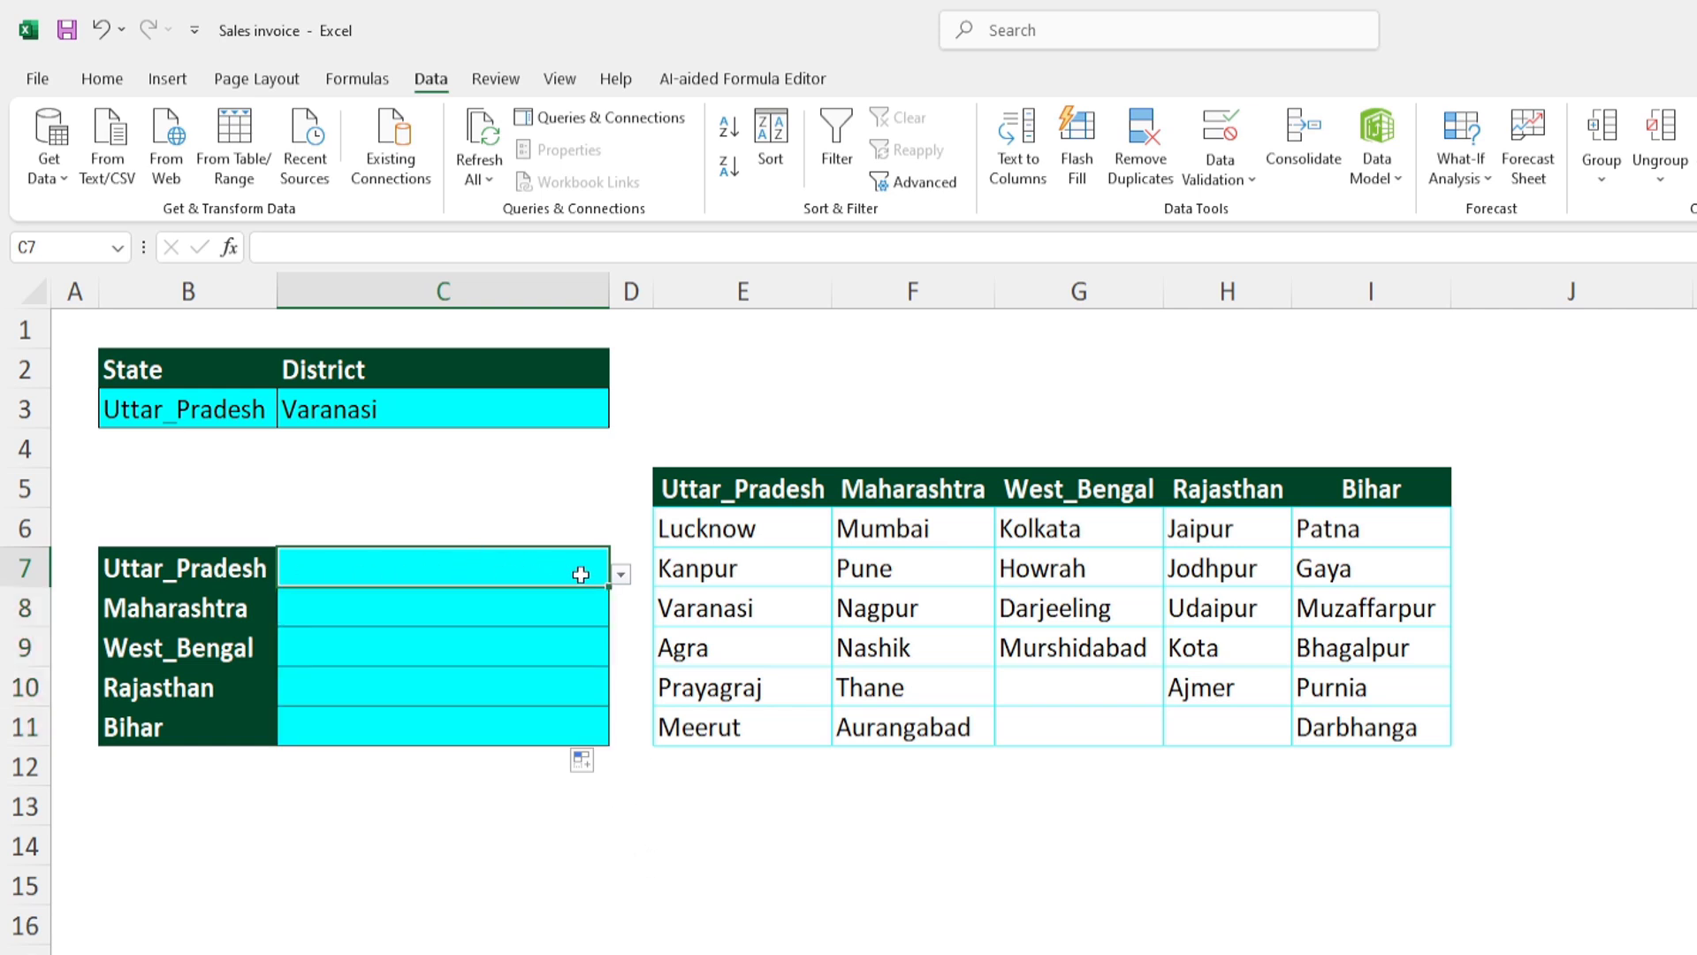
click(620, 575)
click(399, 644)
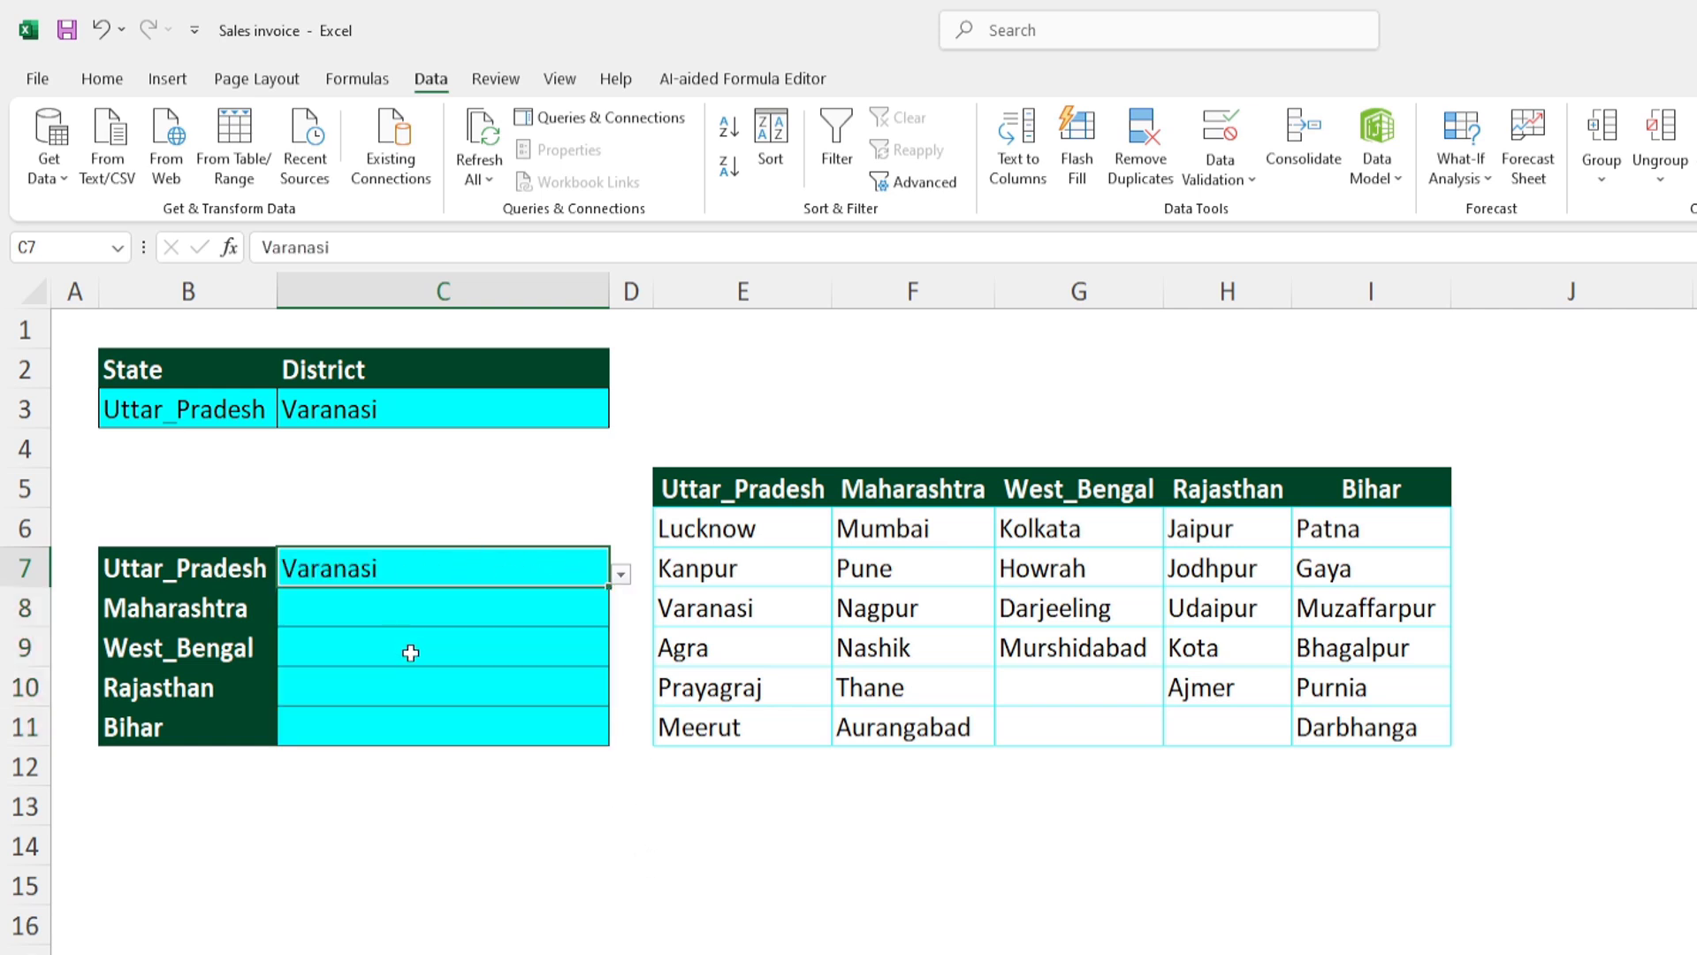
click(409, 607)
click(621, 613)
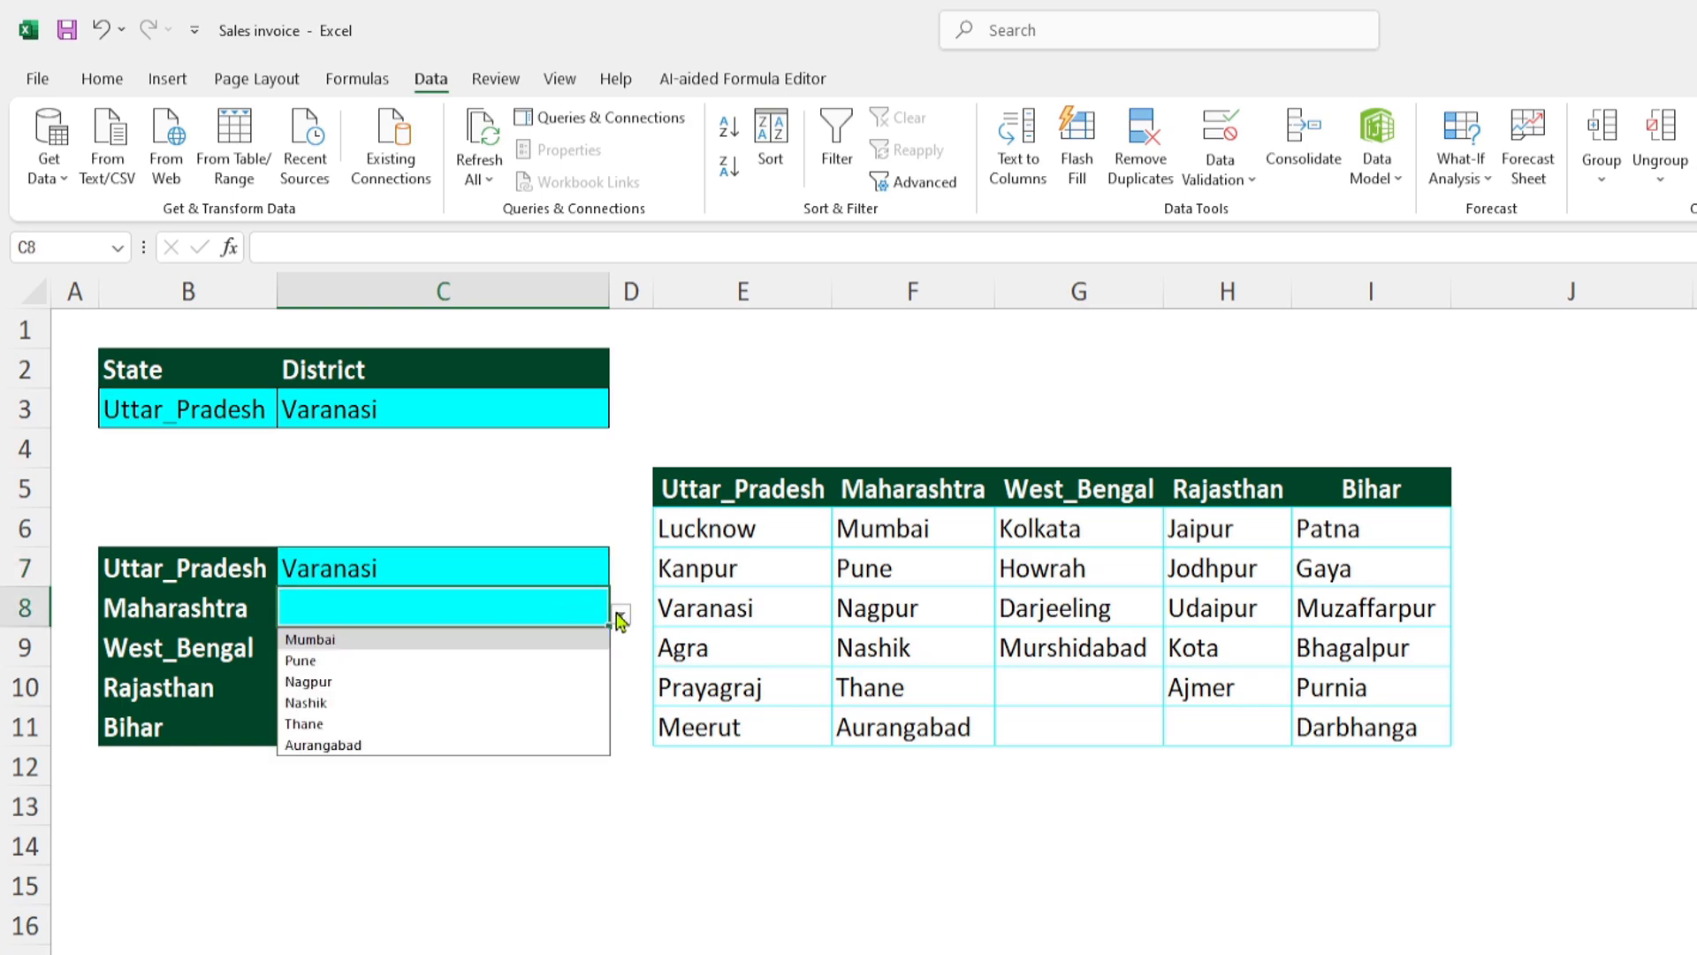